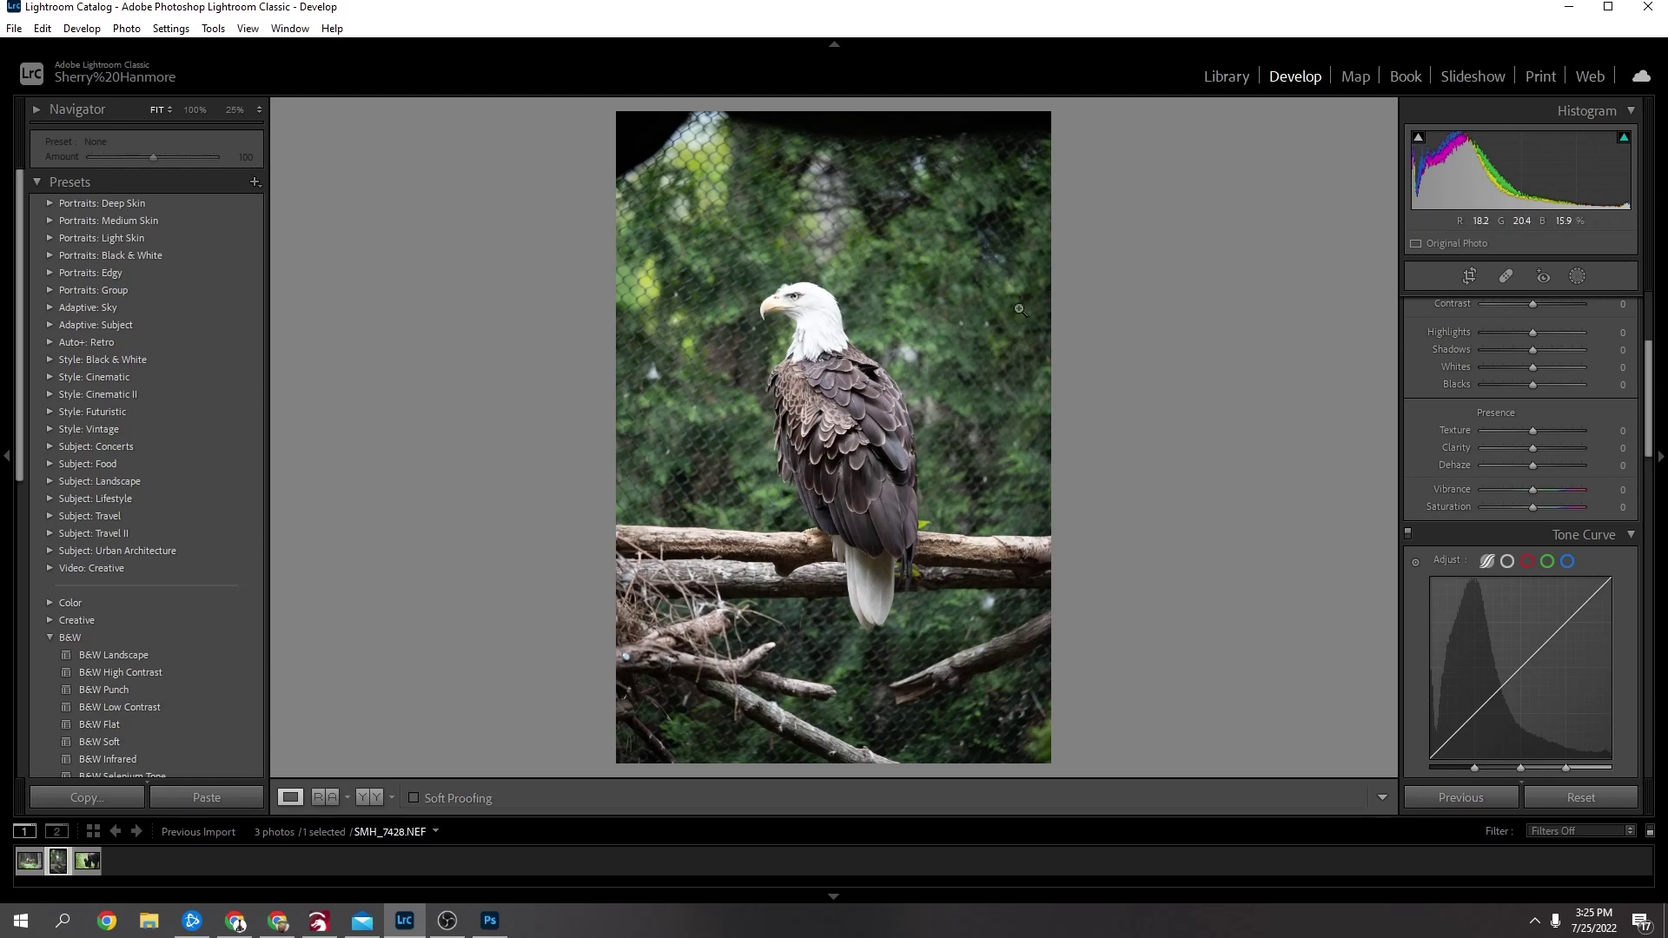
# - Zoom the eagle photo to 100% on the head to check the feather detail
pyautogui.click(804, 300)
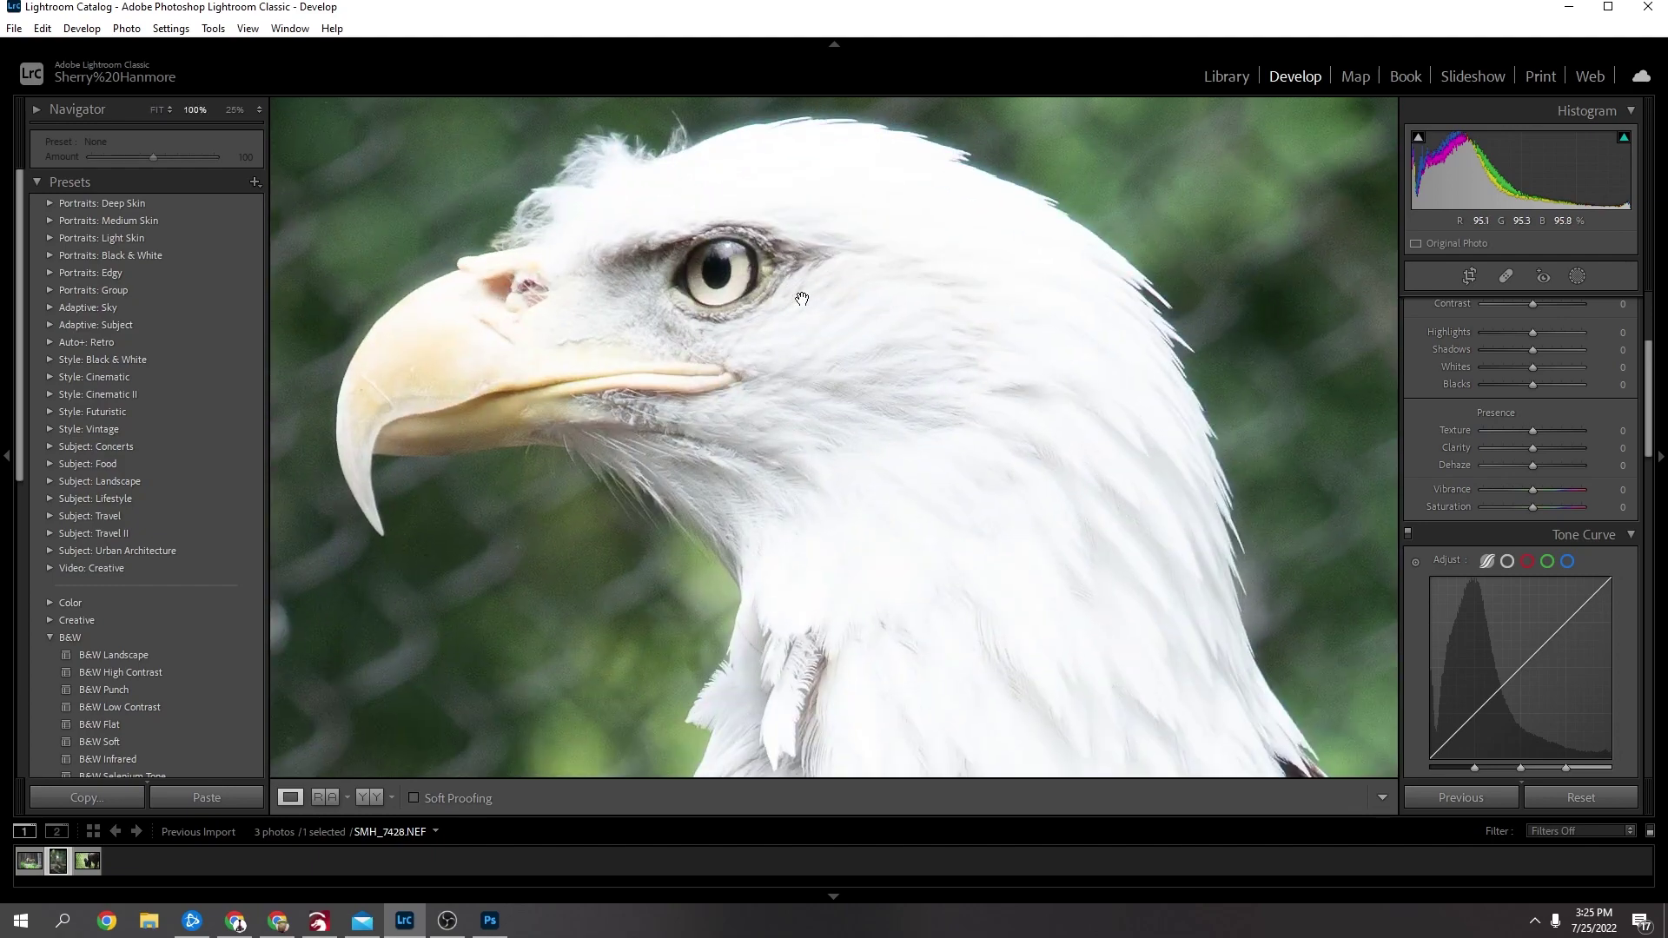
pyautogui.click(1024, 529)
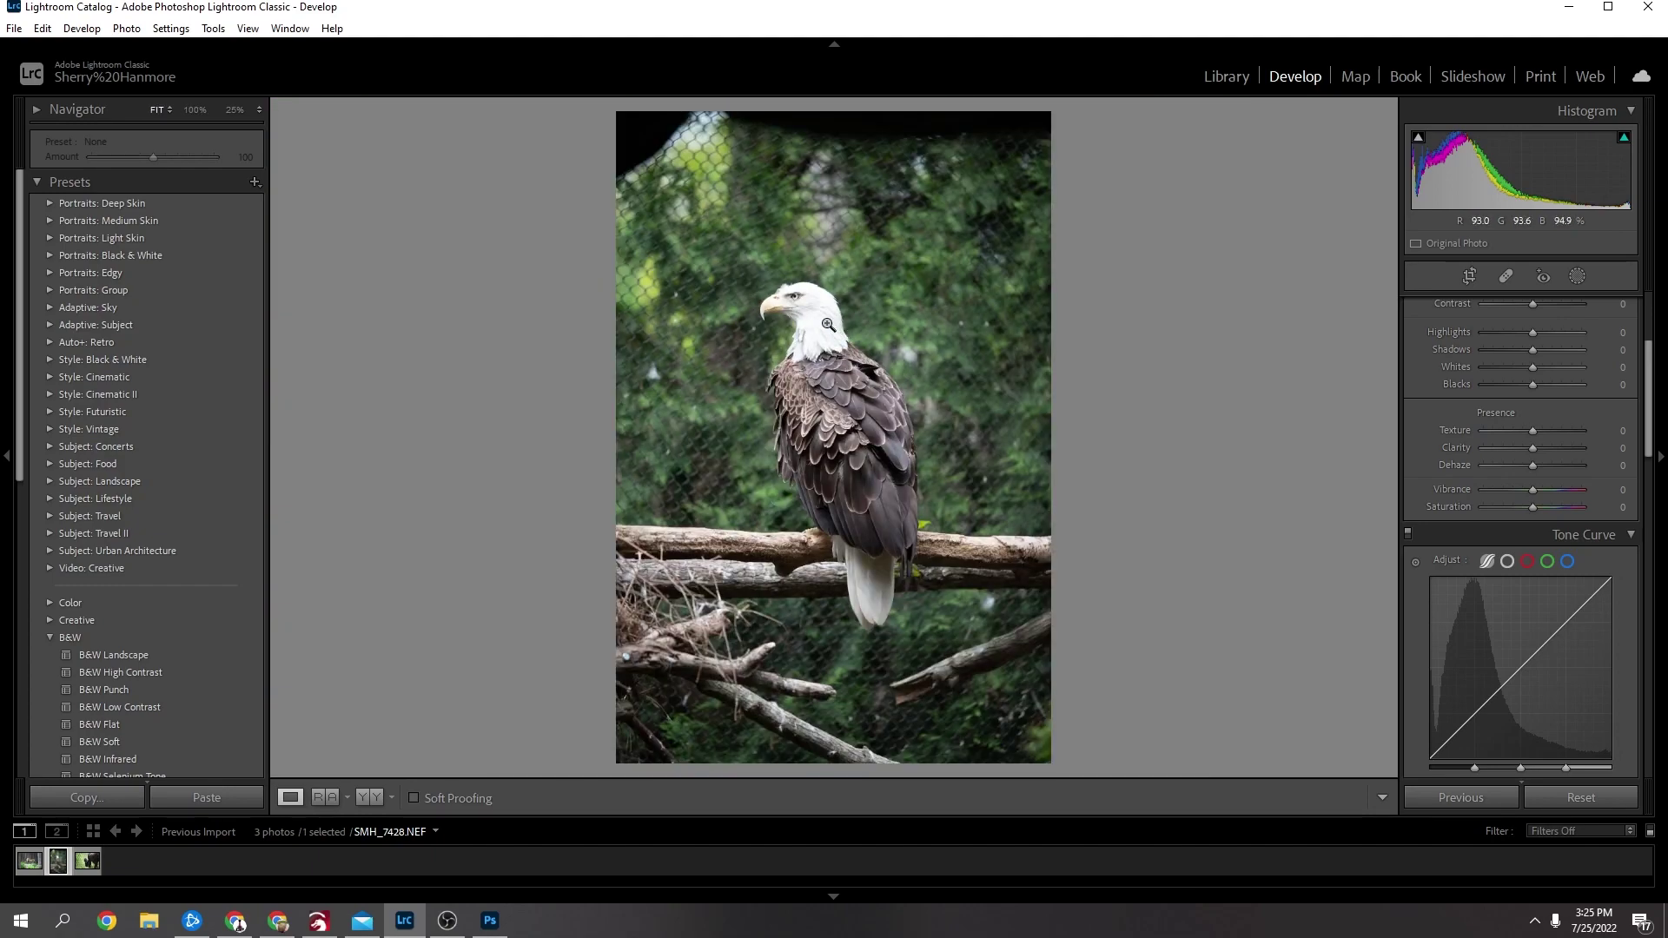
pyautogui.click(786, 298)
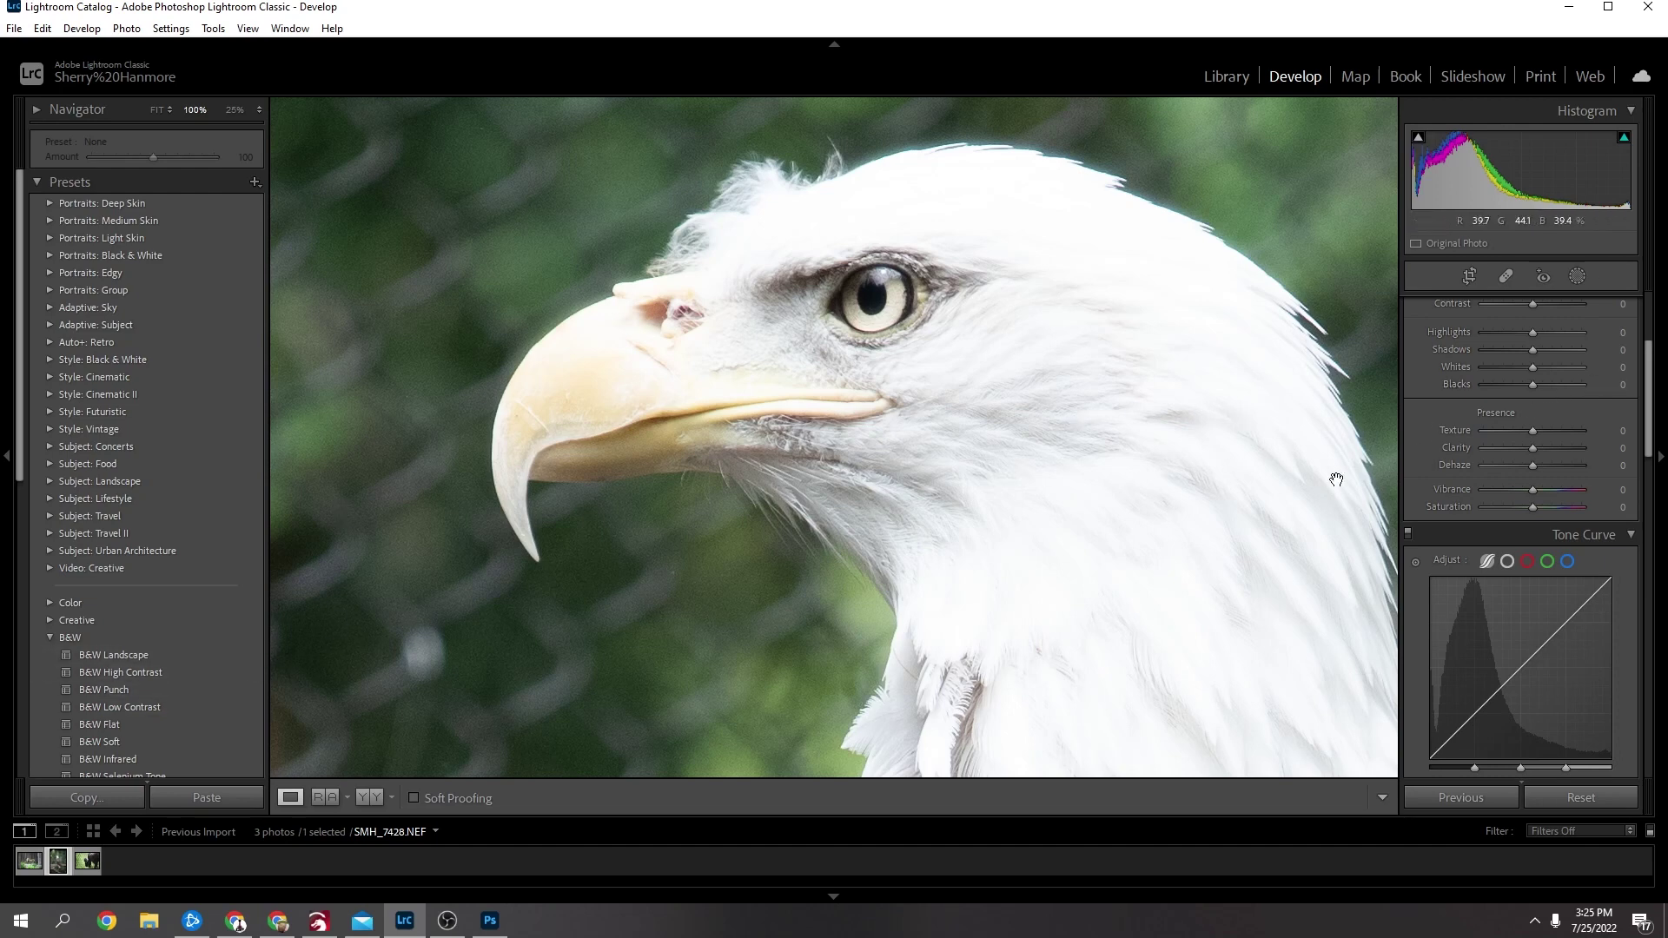
# - Compare darker and brighter Highlights, then set Highlights to −100 to recover the white feathers
pyautogui.scroll(3, 1526, 436)
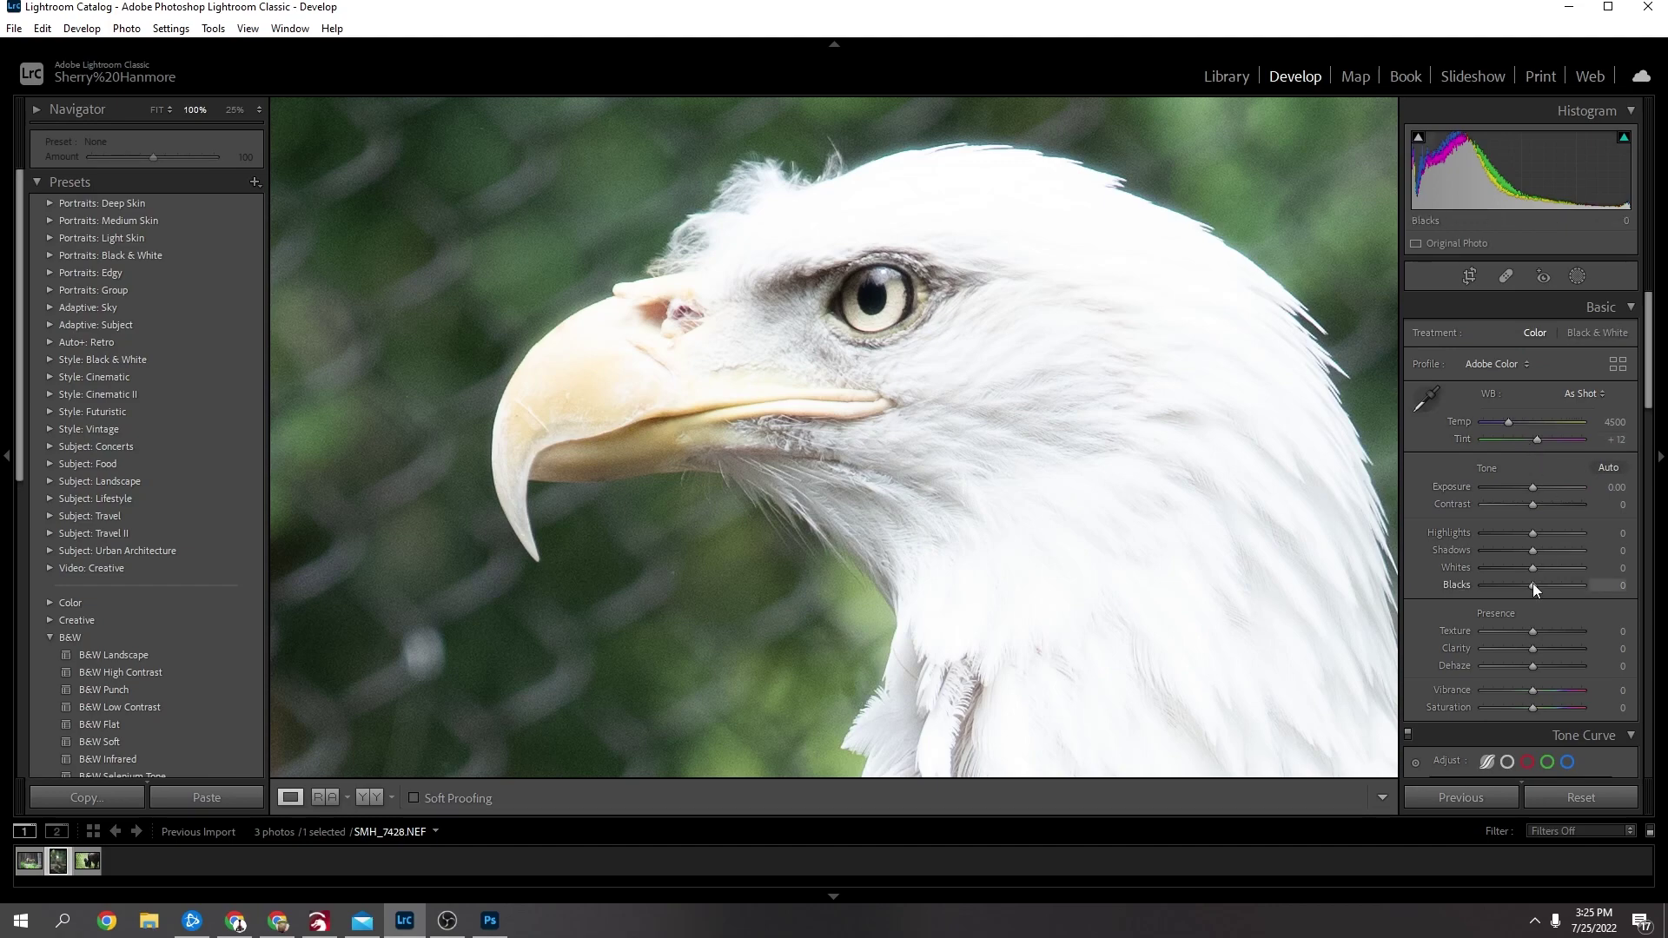
pyautogui.moveTo(1532, 535); pyautogui.dragTo(1474, 534)
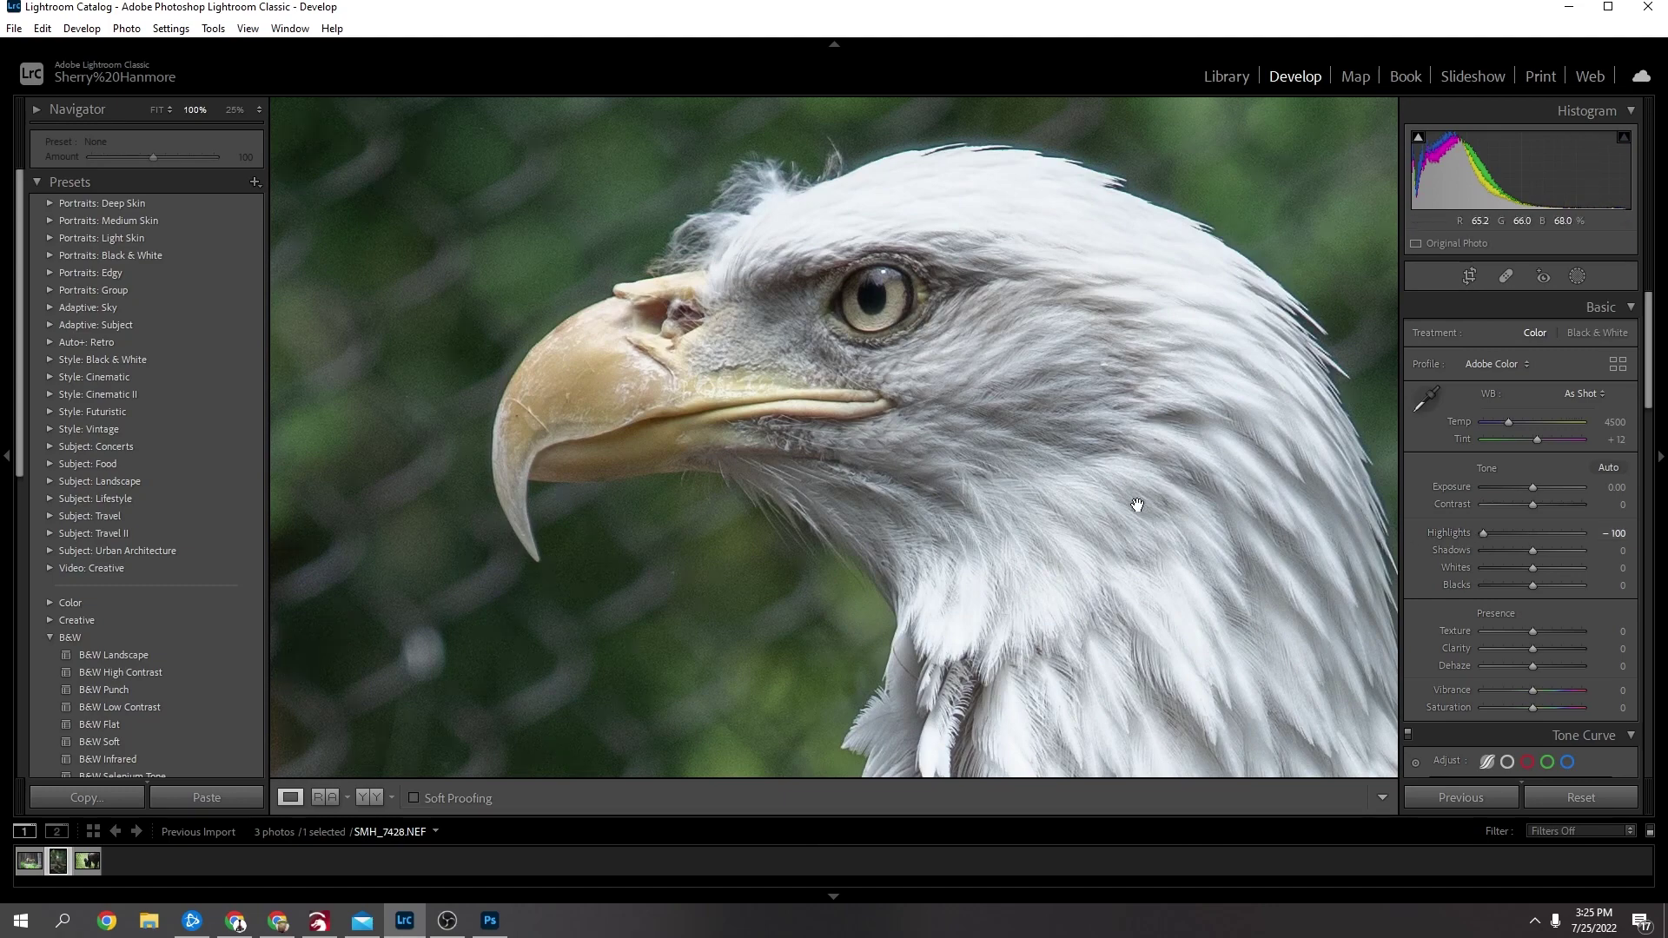
pyautogui.moveTo(1483, 534)
pyautogui.mouseDown()
pyautogui.moveTo(1504, 535)
pyautogui.moveTo(1462, 538)
pyautogui.mouseUp()
pyautogui.moveTo(1484, 533); pyautogui.dragTo(1529, 534)
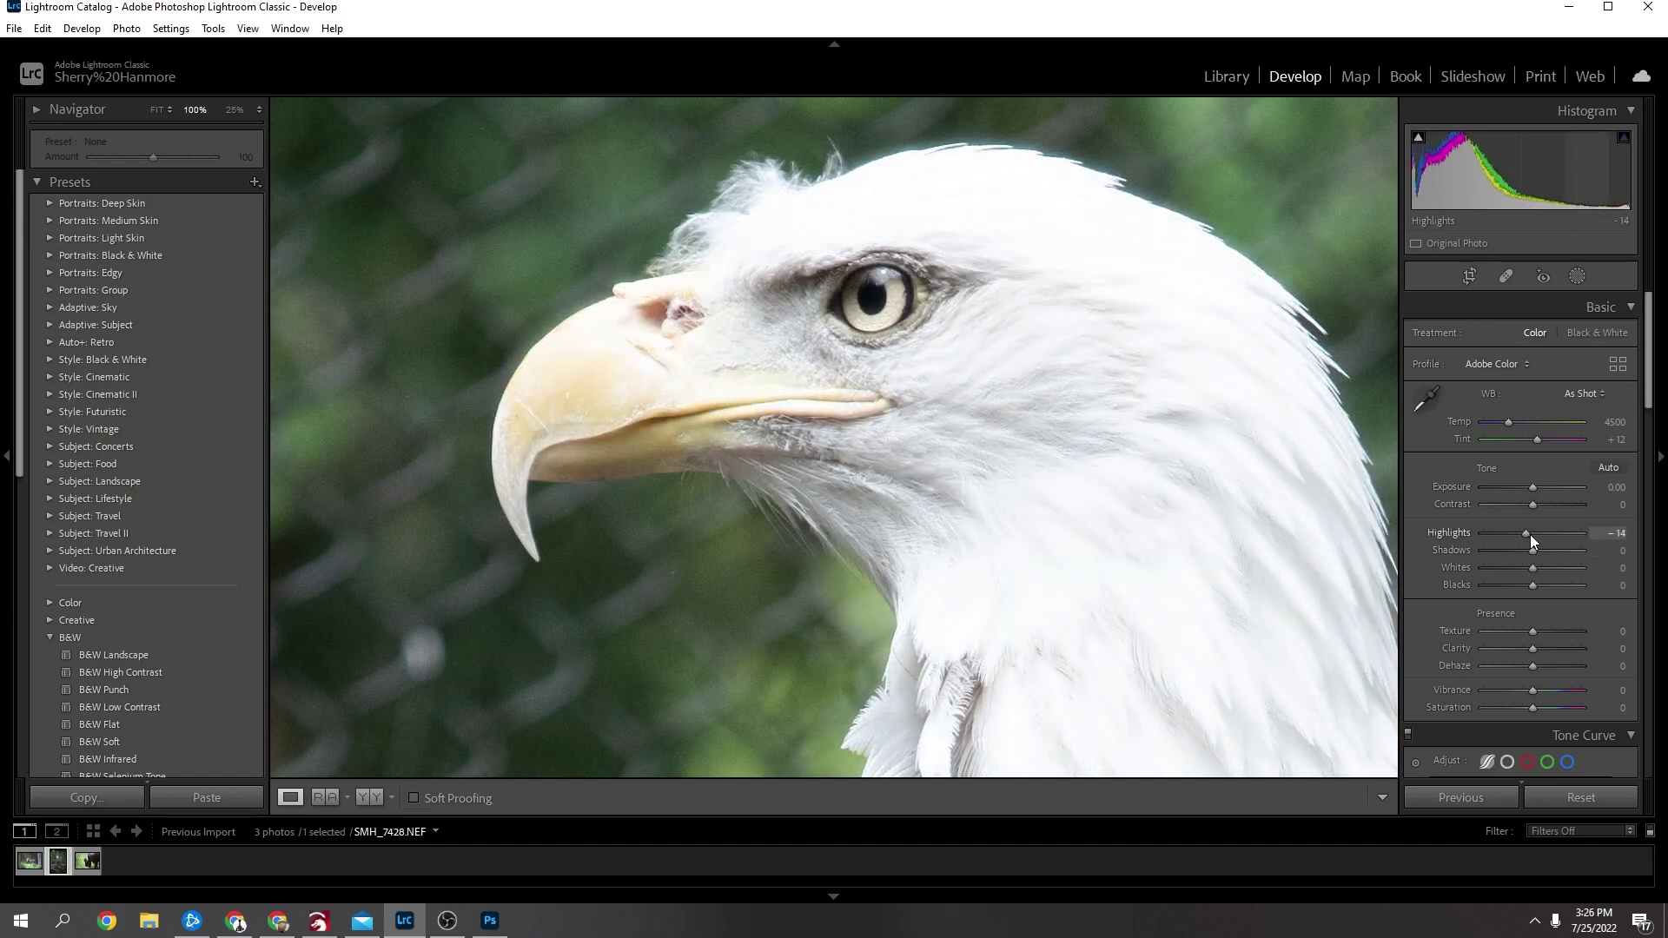
pyautogui.click(1474, 535)
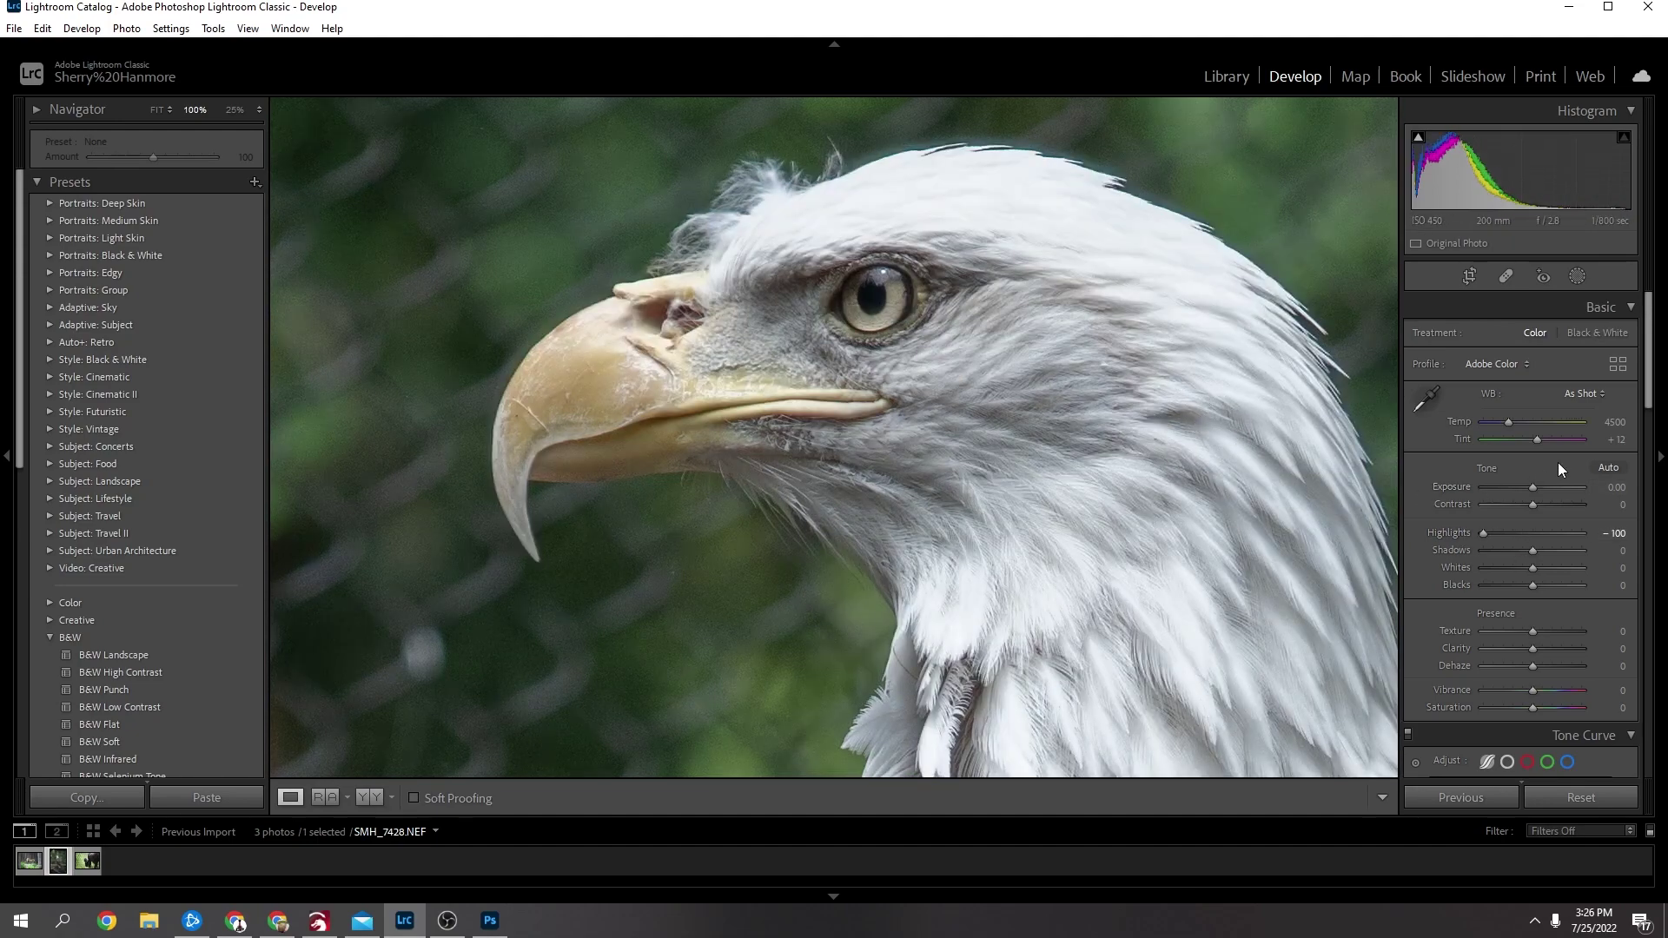
# - Set Contrast to +28, Shadows to +37, Texture to +42 and Clarity to +35
pyautogui.click(1553, 504)
pyautogui.moveTo(1553, 503); pyautogui.dragTo(1546, 504)
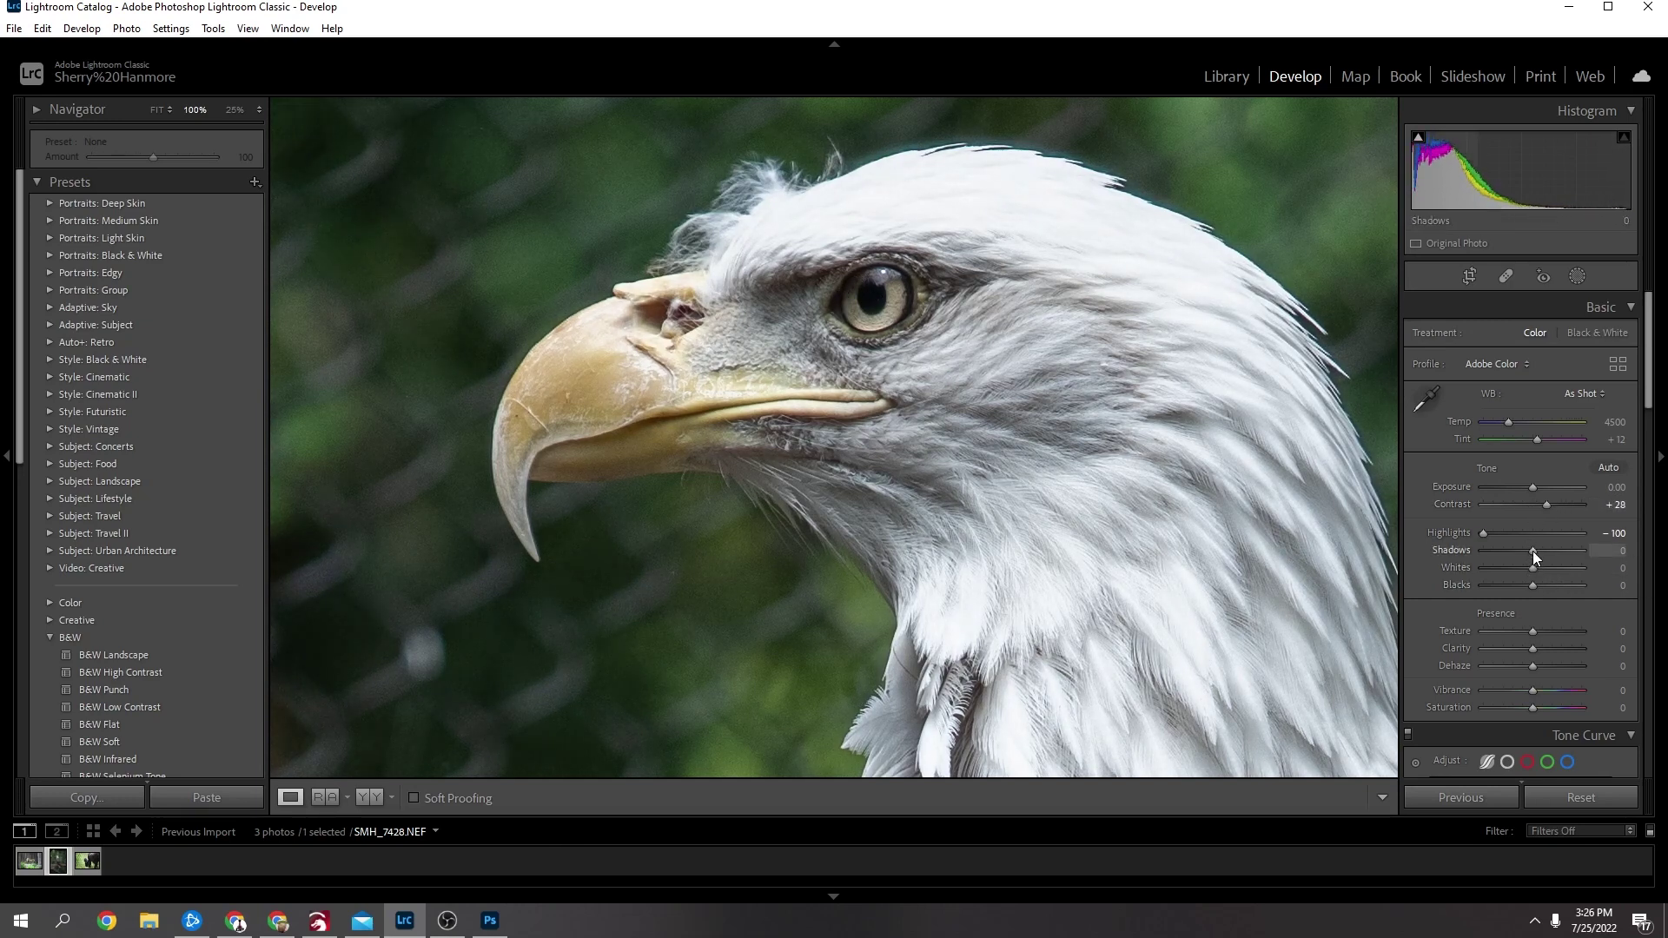
pyautogui.moveTo(1534, 551)
pyautogui.mouseDown()
pyautogui.moveTo(1614, 547)
pyautogui.moveTo(1549, 546)
pyautogui.mouseUp()
pyautogui.moveTo(1532, 648)
pyautogui.mouseDown()
pyautogui.moveTo(1553, 648)
pyautogui.moveTo(1551, 629)
pyautogui.mouseUp()
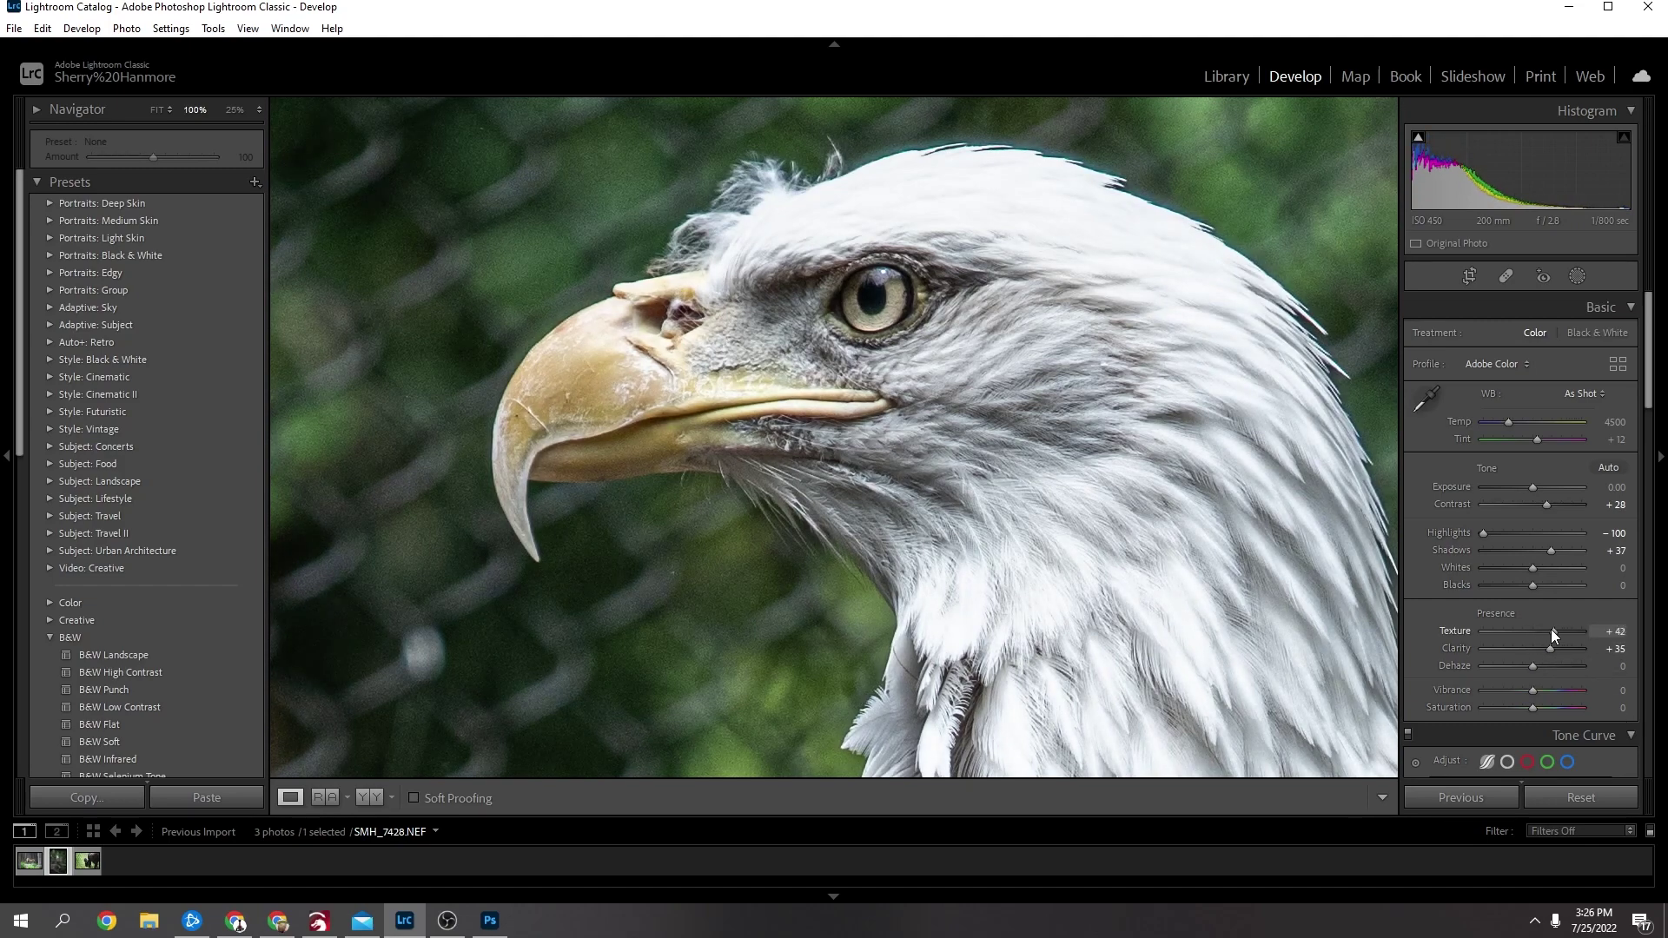
# - Crop the eagle photo tightly around the head
pyautogui.press('z')
pyautogui.click(1470, 277)
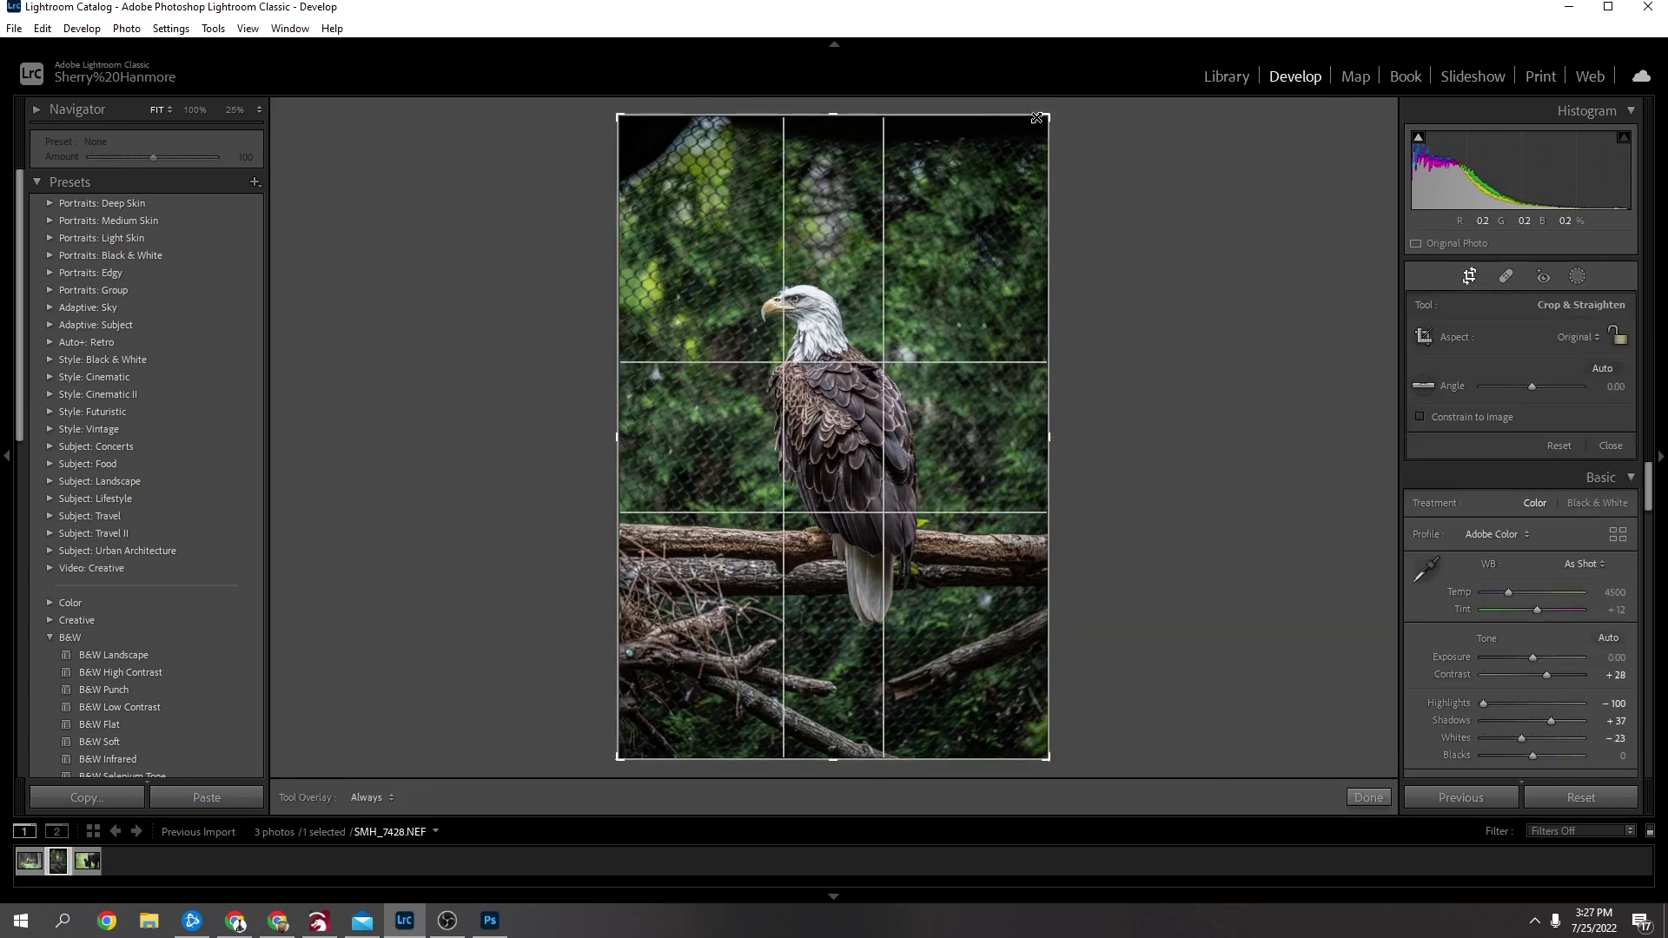
pyautogui.moveTo(1049, 113); pyautogui.dragTo(930, 372)
pyautogui.moveTo(866, 474); pyautogui.dragTo(746, 745)
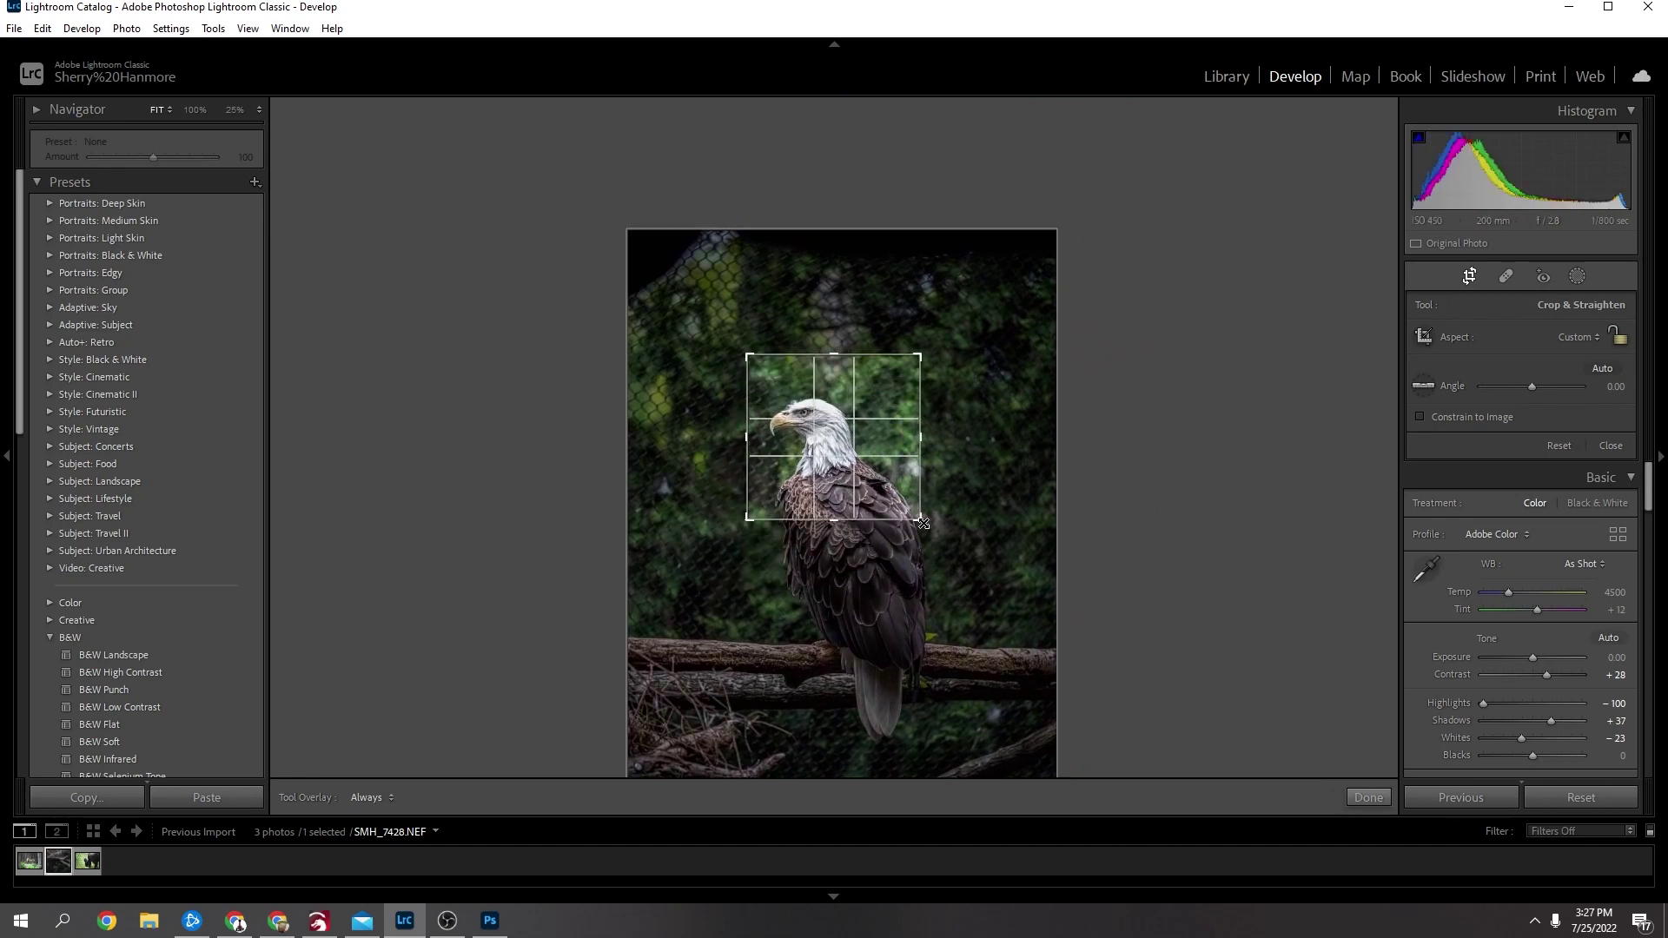
pyautogui.moveTo(921, 519); pyautogui.dragTo(890, 495)
pyautogui.press('Return')
# - Send the cropped photo to Adobe Photoshop 2022 through Edit In
pyautogui.rightClick(768, 446)
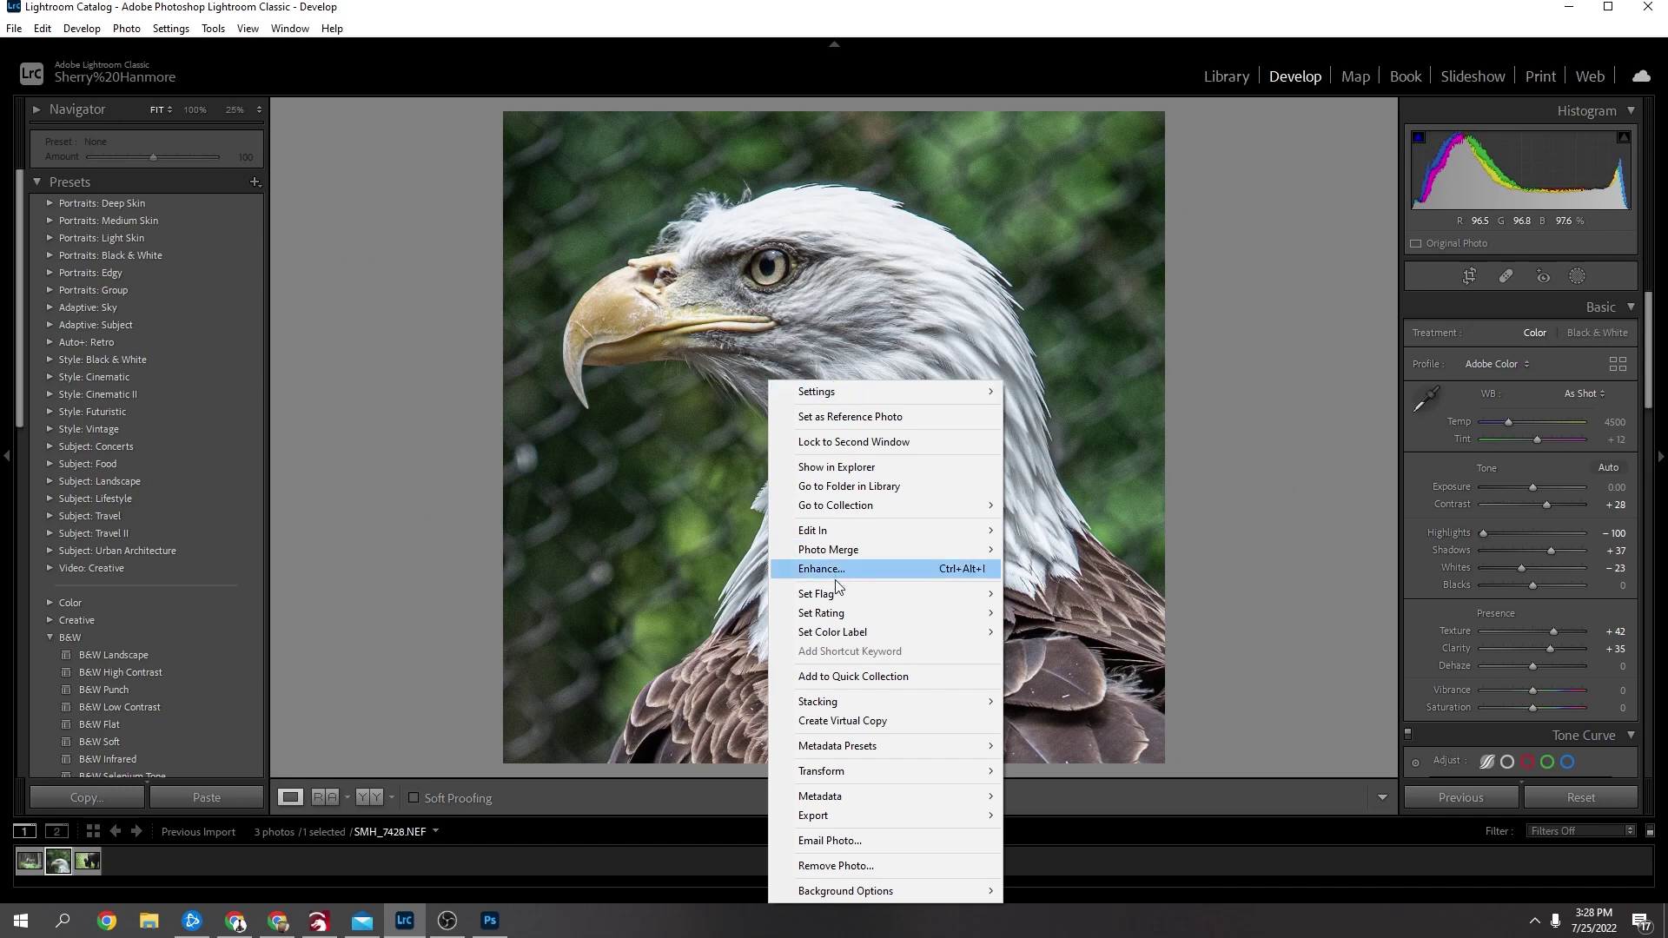
pyautogui.moveTo(849, 536)
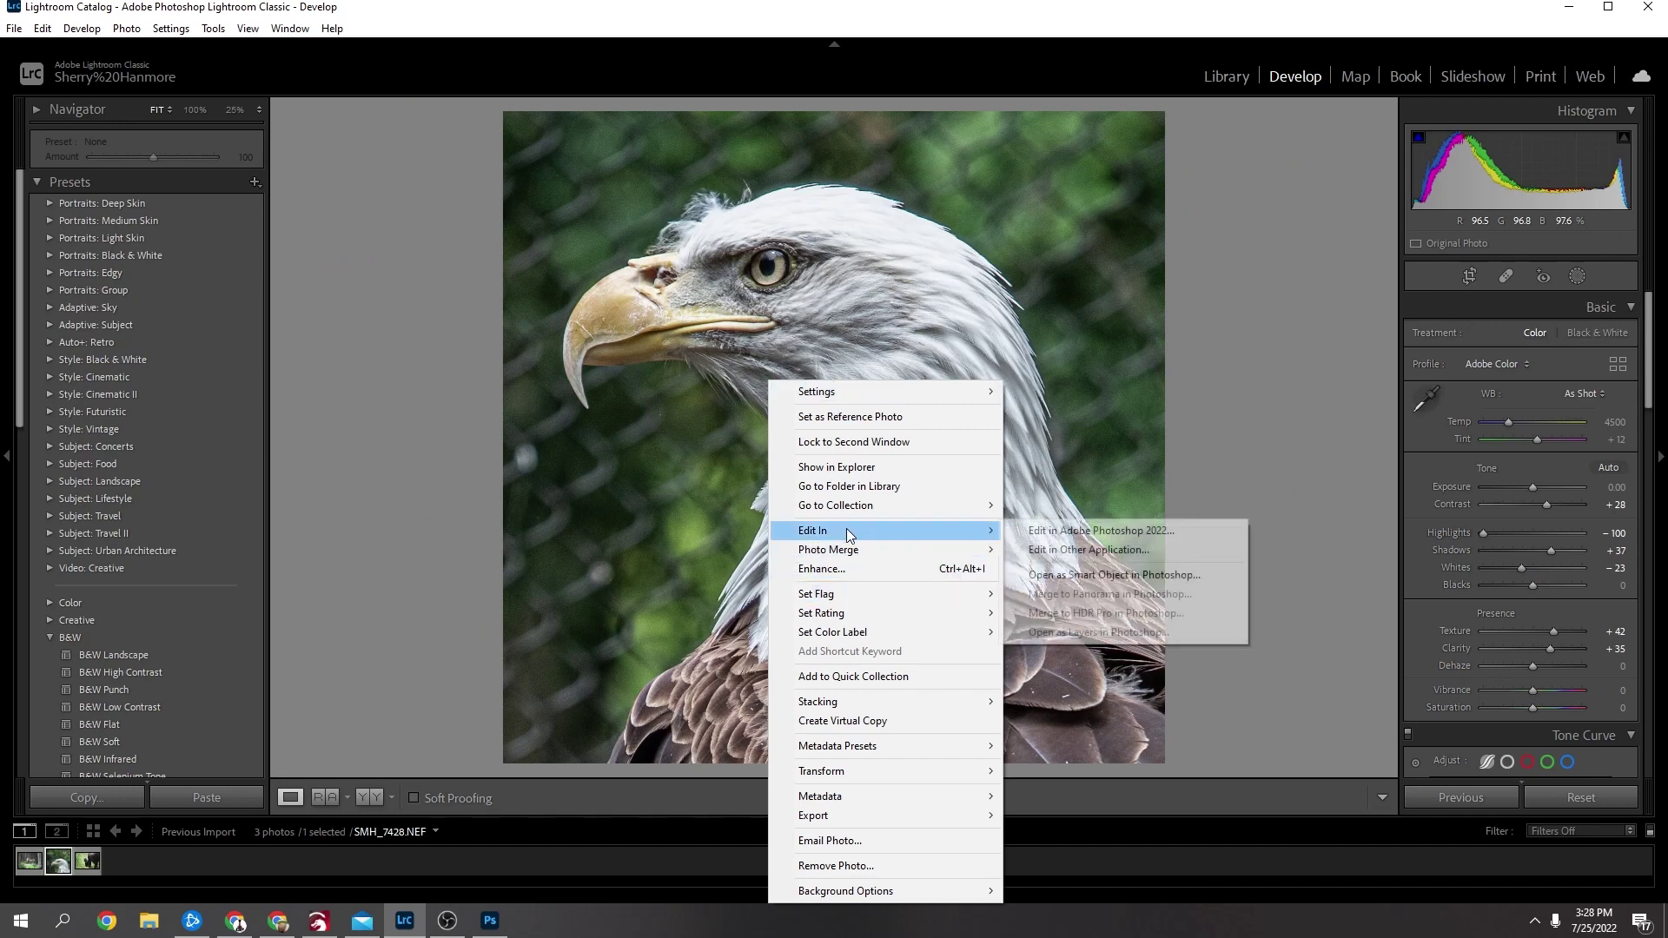
pyautogui.click(1094, 532)
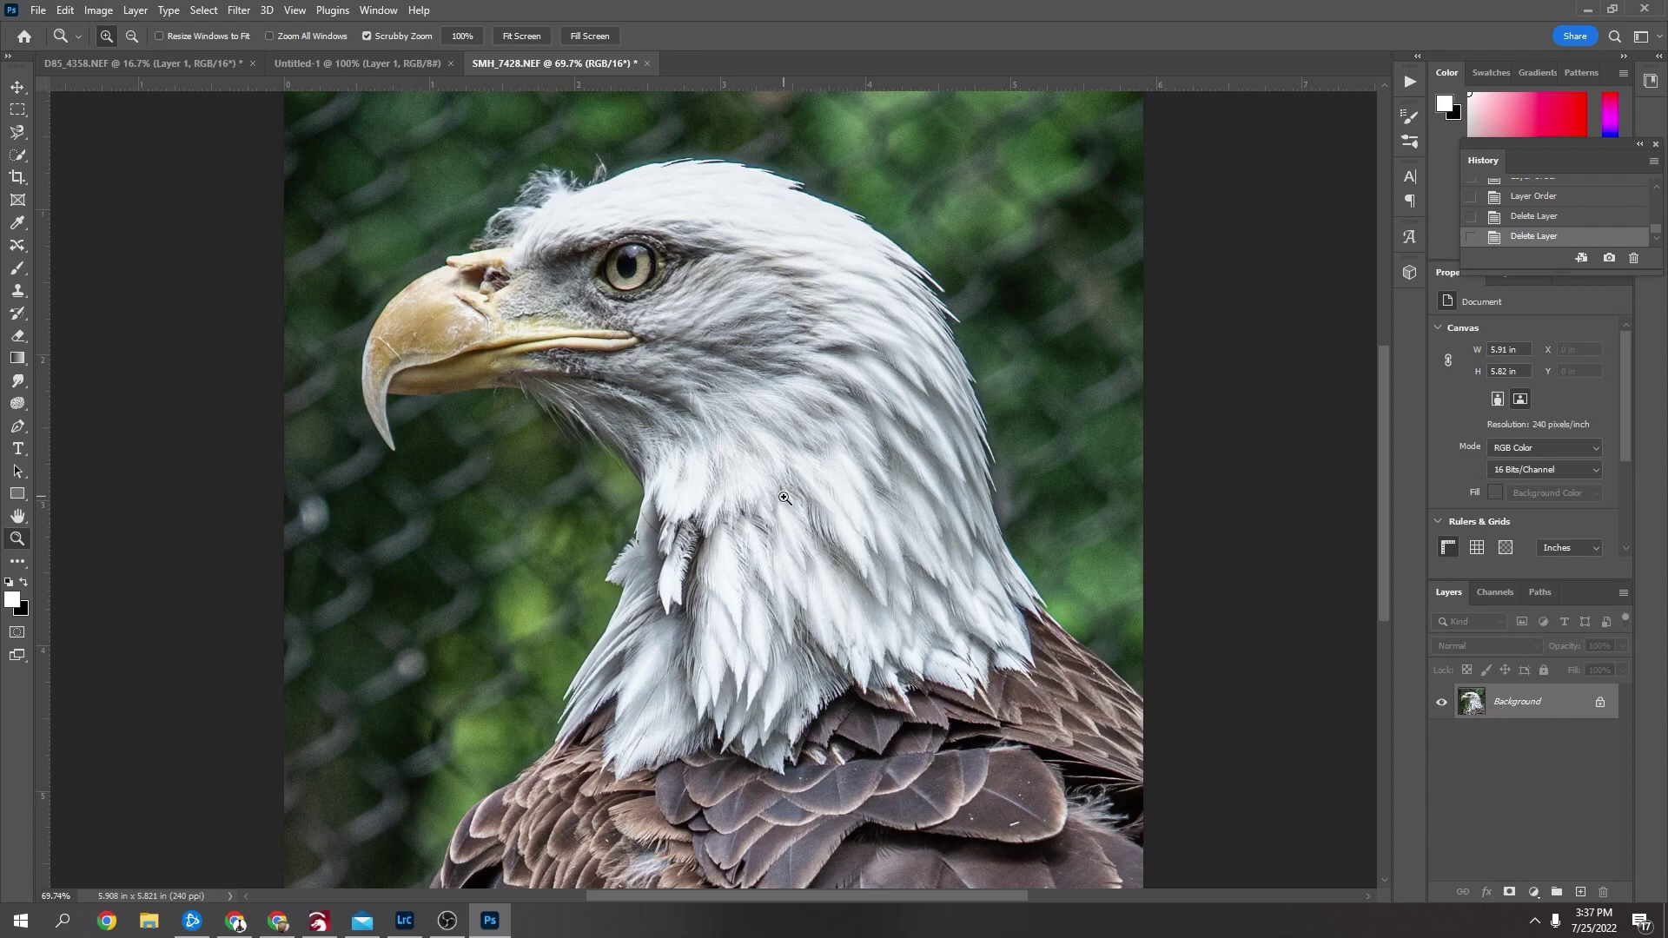
# - Switch to the Quick Selection tool
pyautogui.press('w')
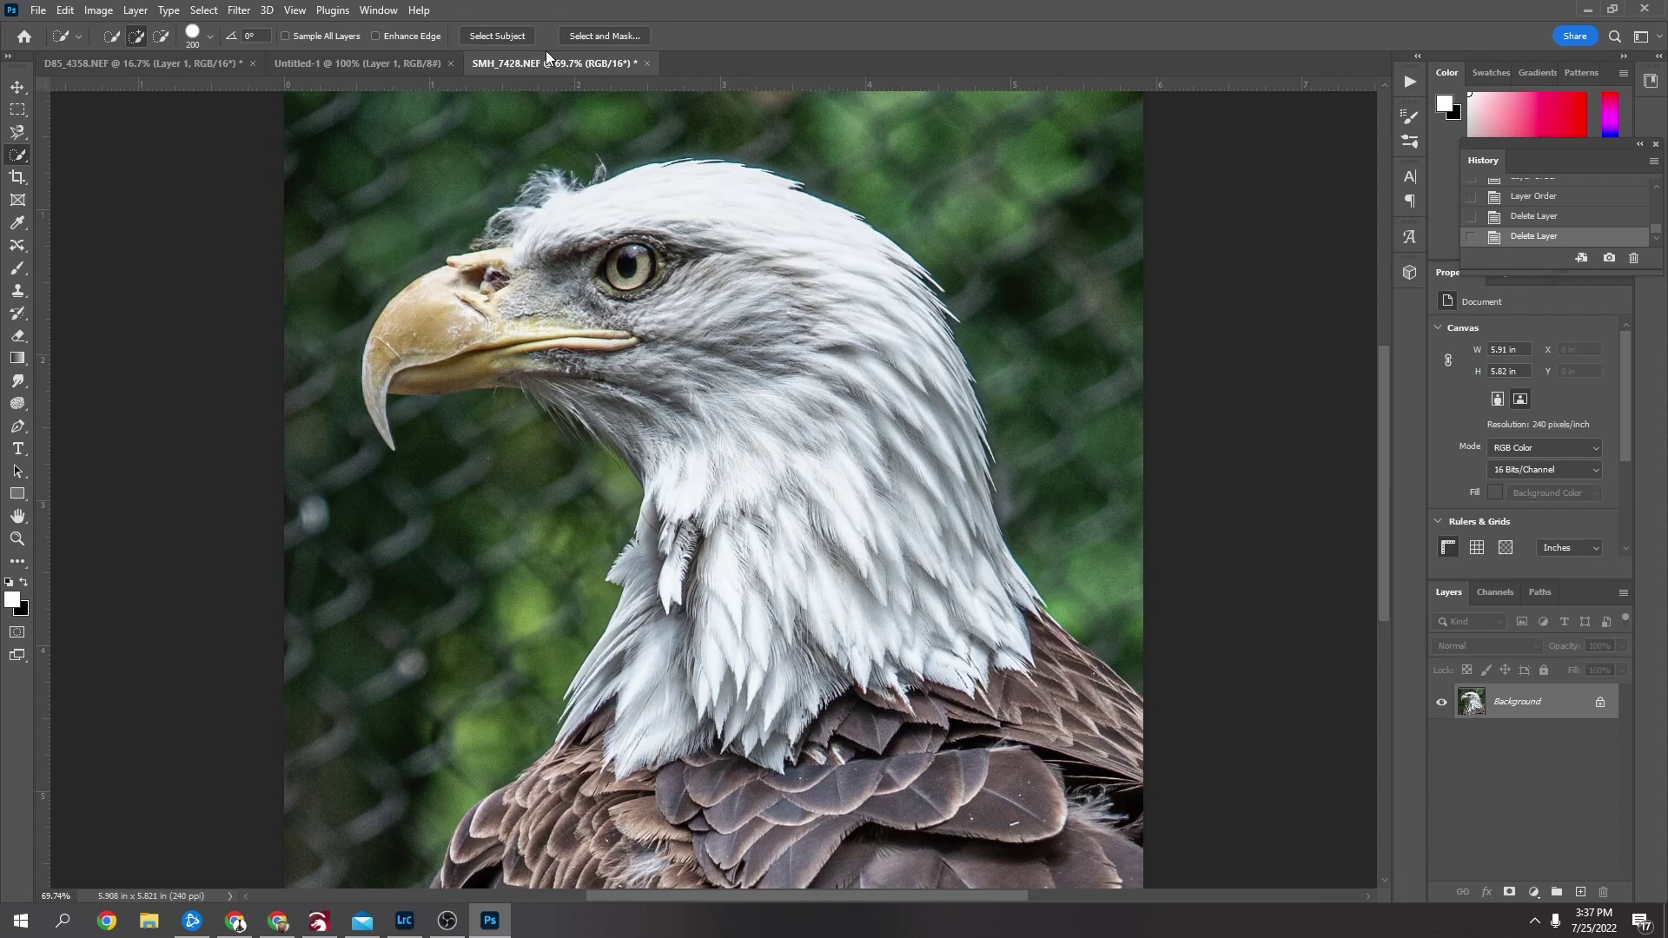
# - In Select and Mask, run Select Subject and Refine Hair, brush-refine the edges, then apply
pyautogui.click(606, 35)
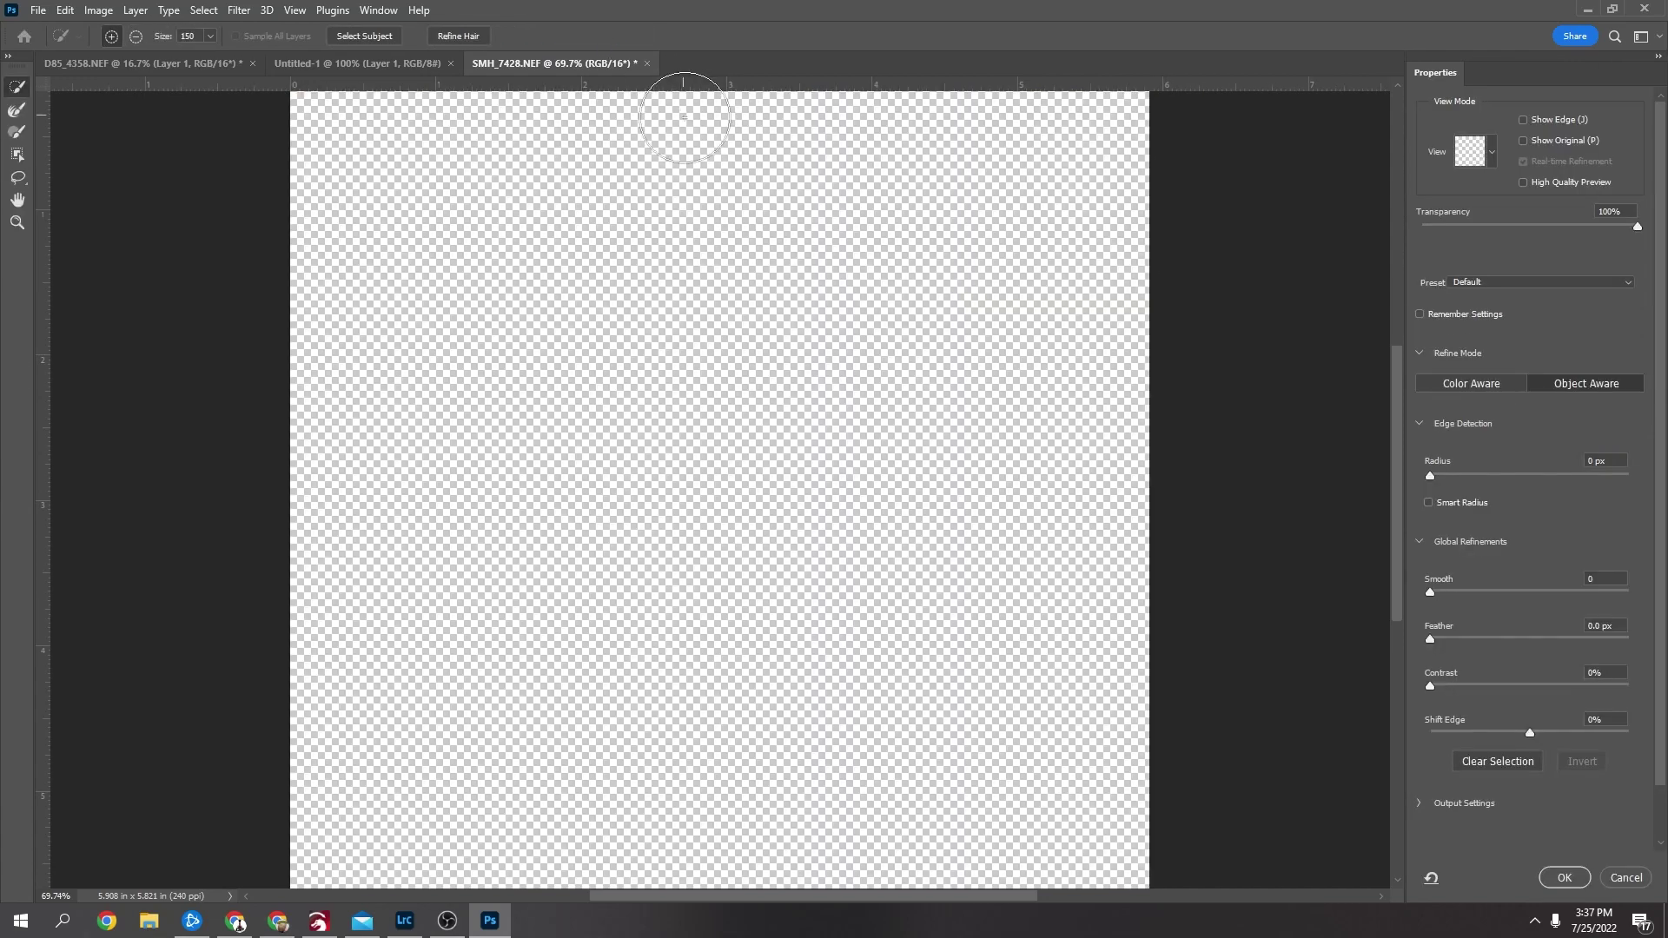
pyautogui.click(373, 36)
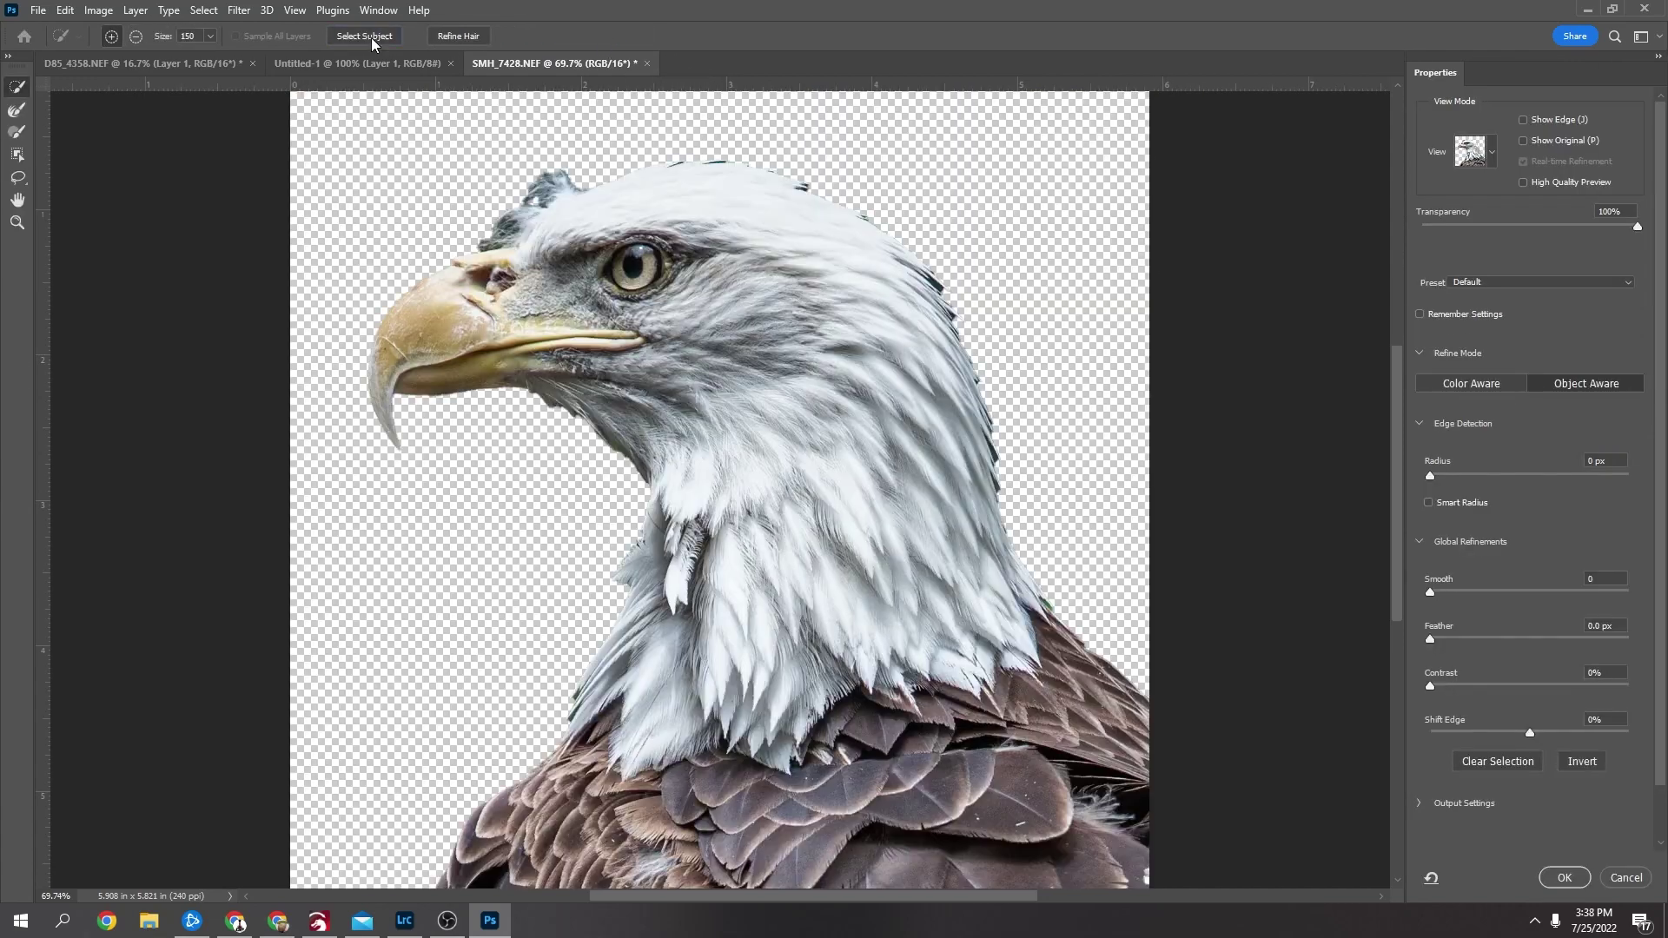
pyautogui.click(465, 37)
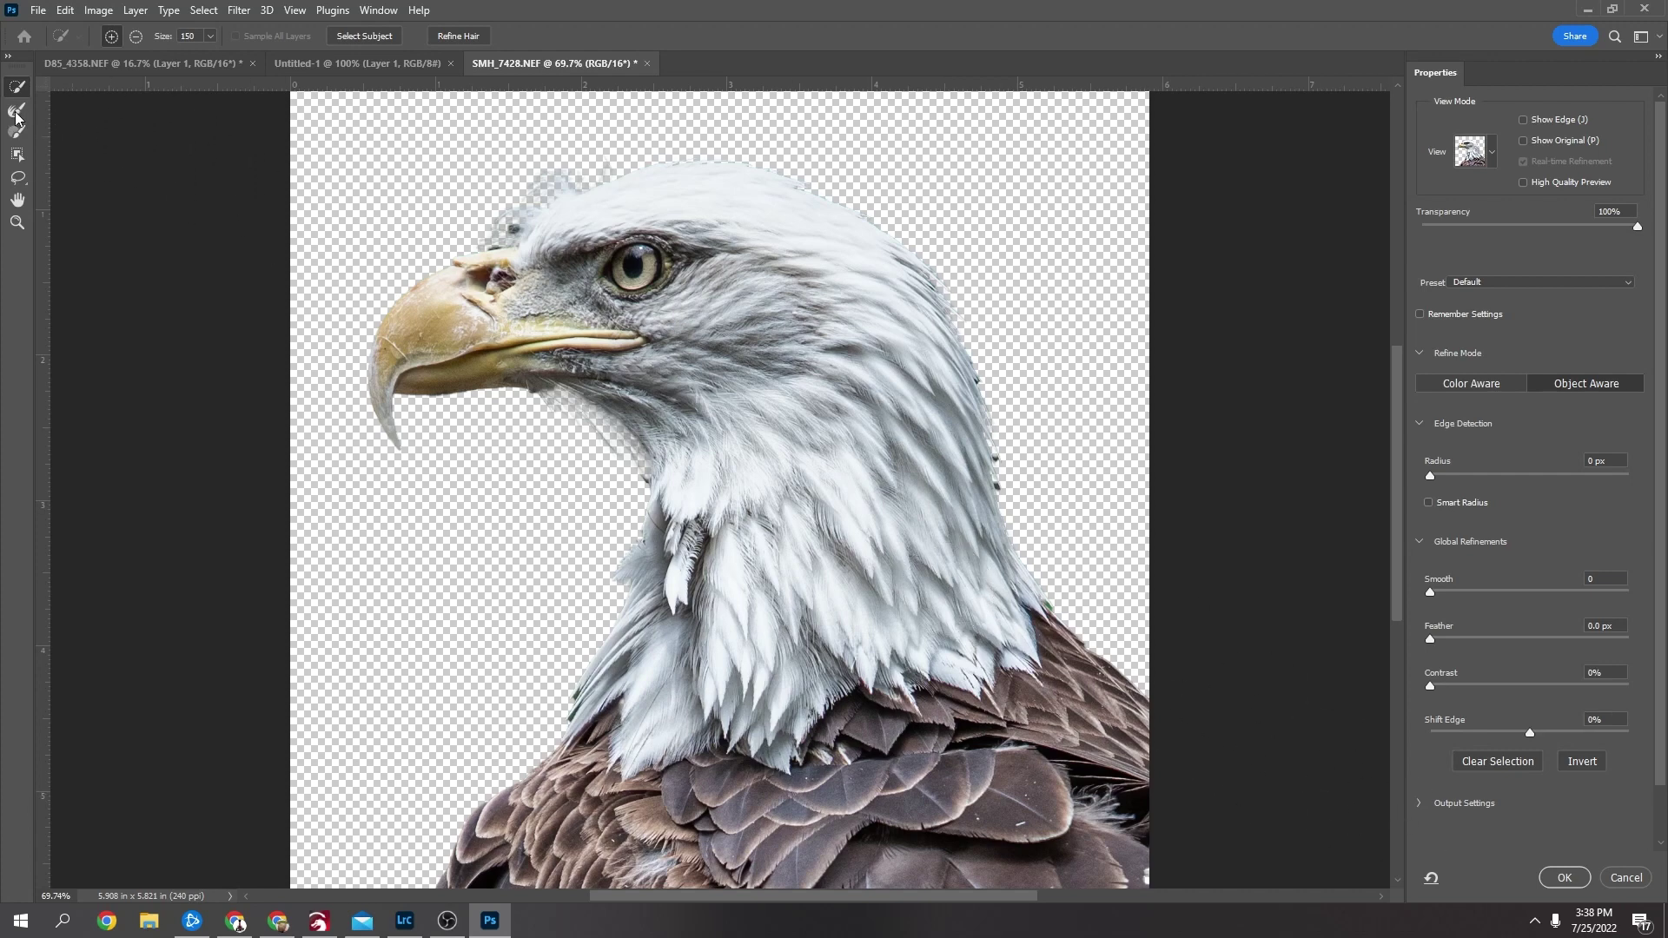
pyautogui.click(16, 114)
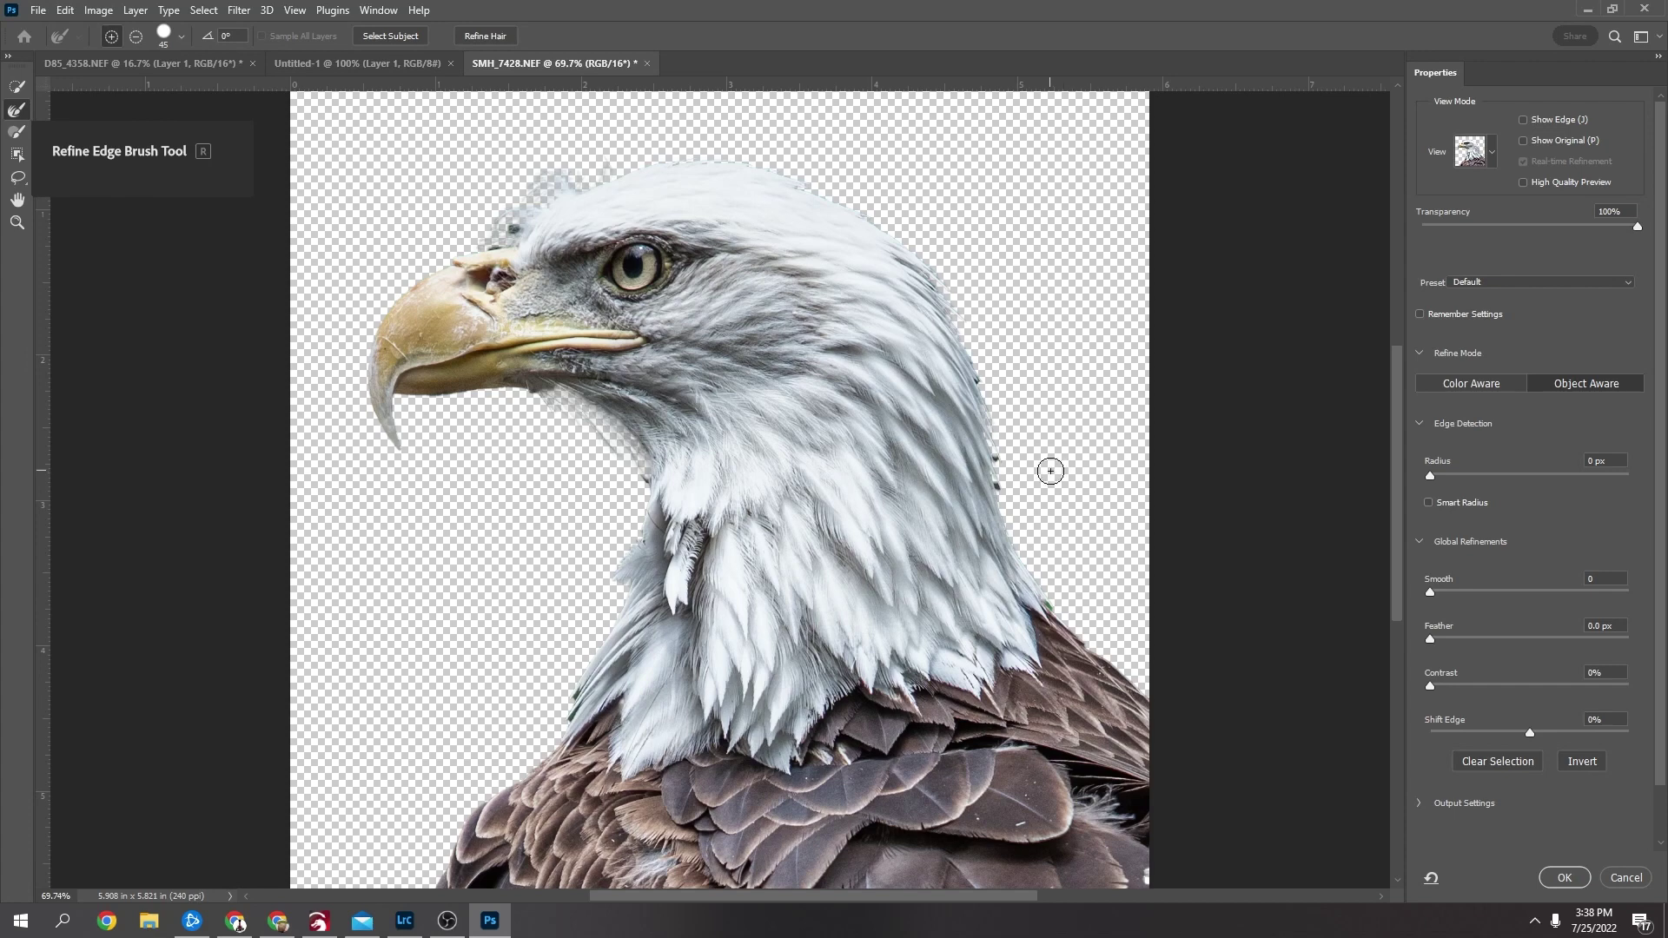
pyautogui.press('[')
pyautogui.press('[')
pyautogui.press('[')
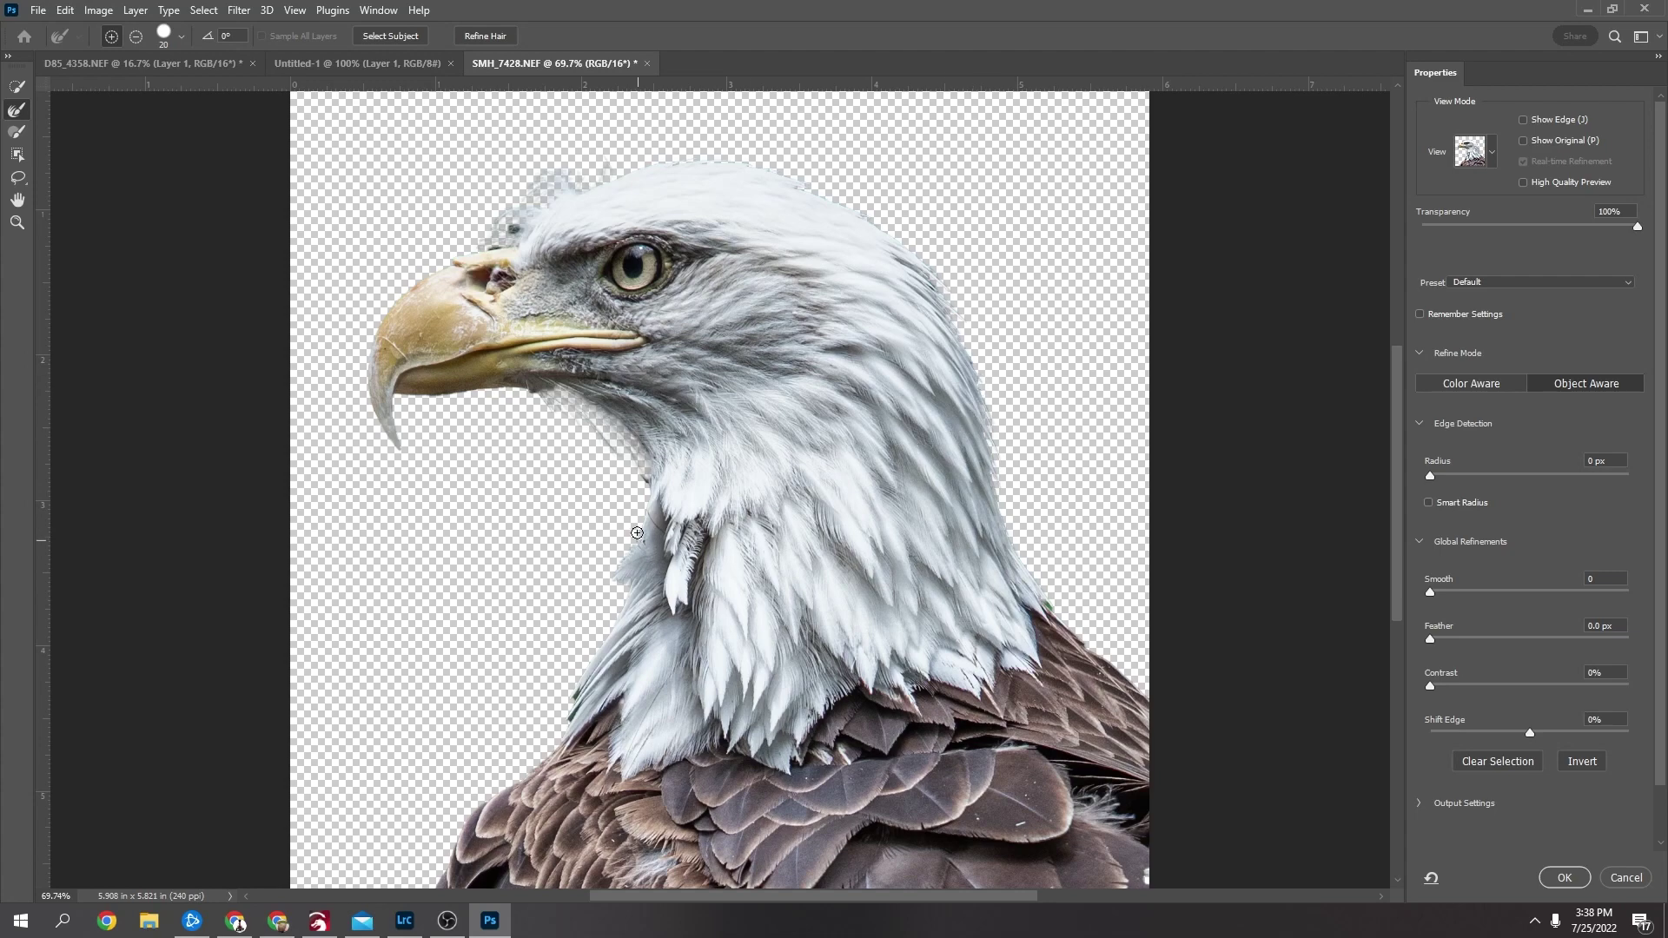
pyautogui.click(1563, 878)
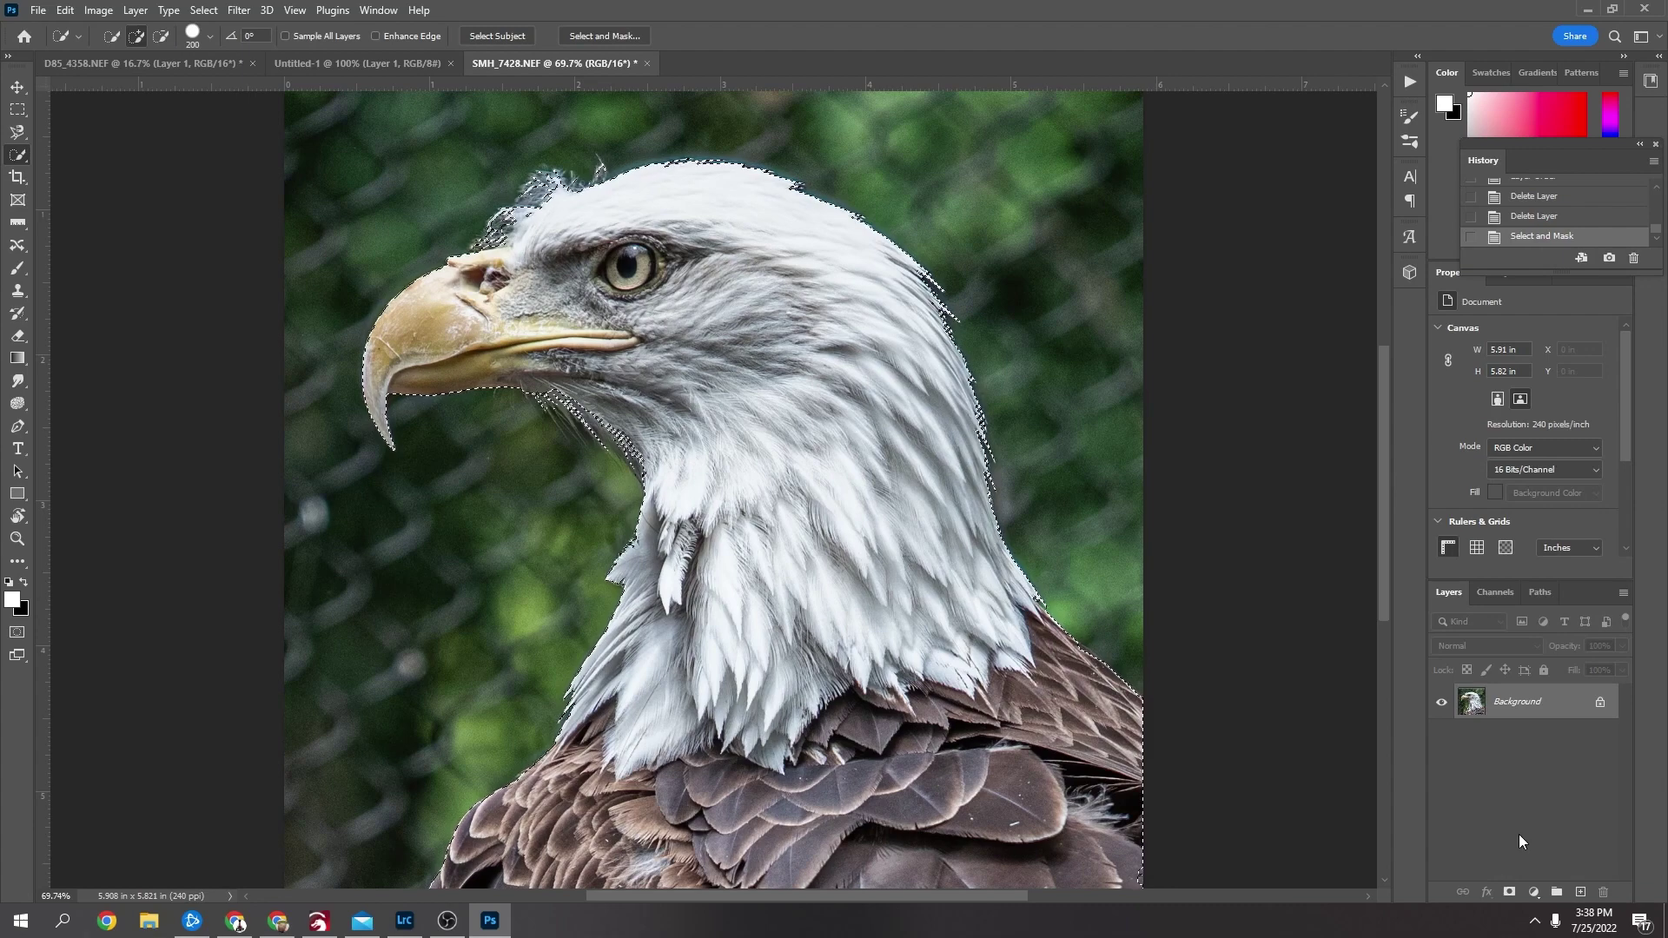
# - Paste the eagle as masked Layer 1, hide Background, and paint out the fringe above the head
pyautogui.hotkey('ctrl', 'c')
pyautogui.hotkey('ctrl', 'v')
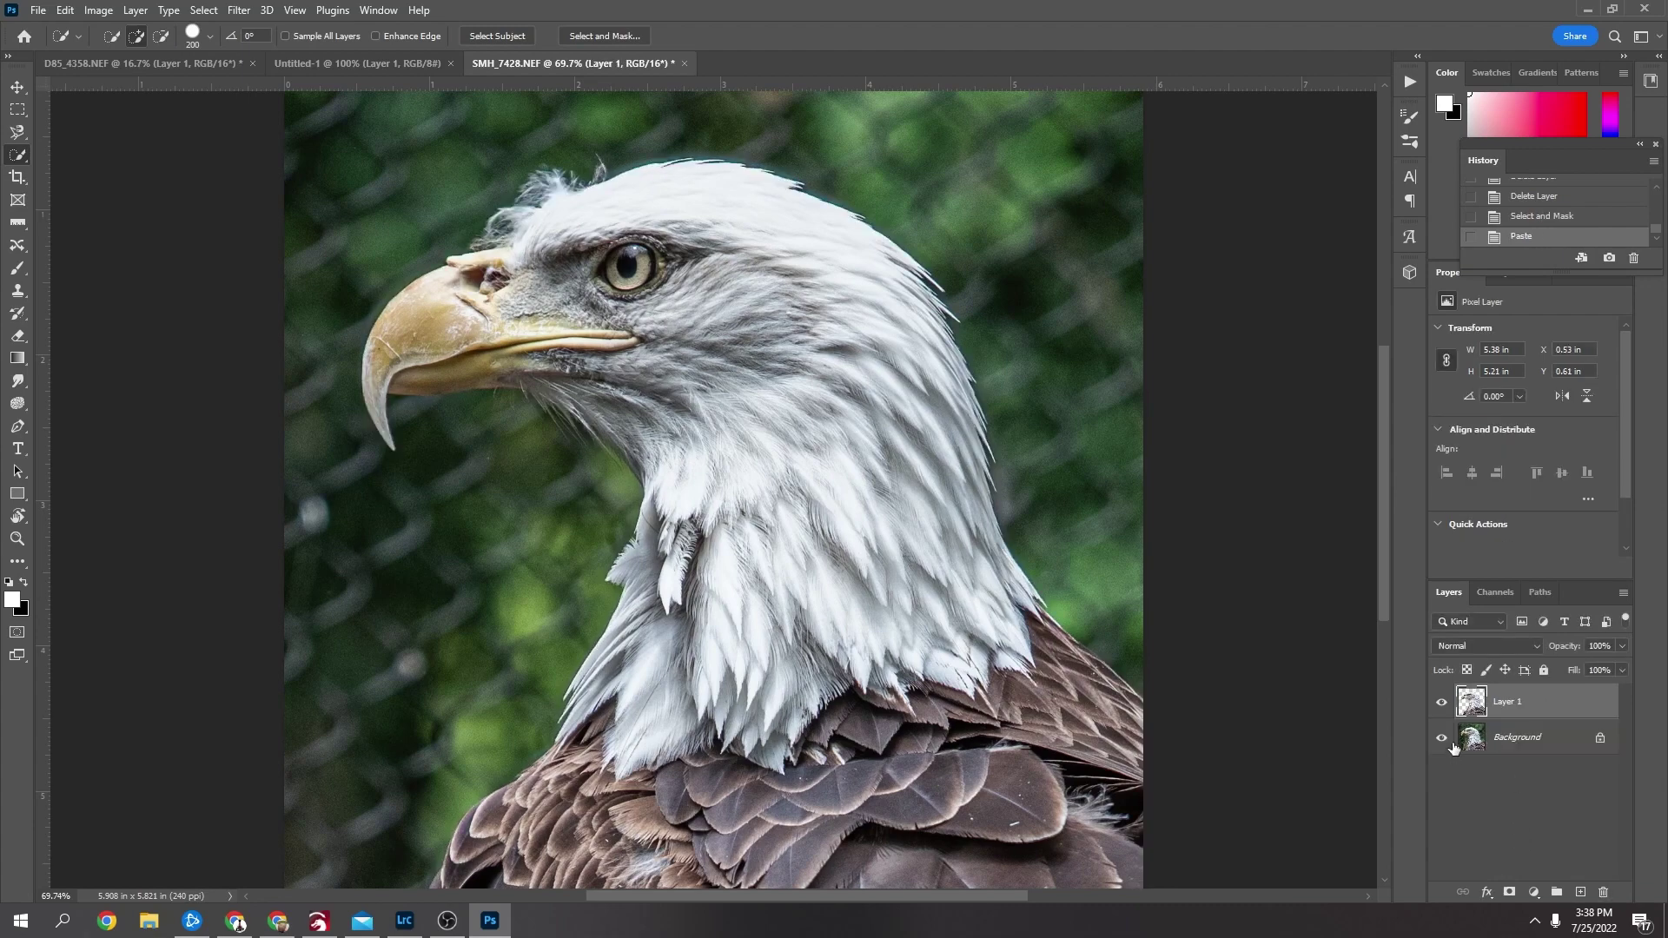
pyautogui.click(1440, 737)
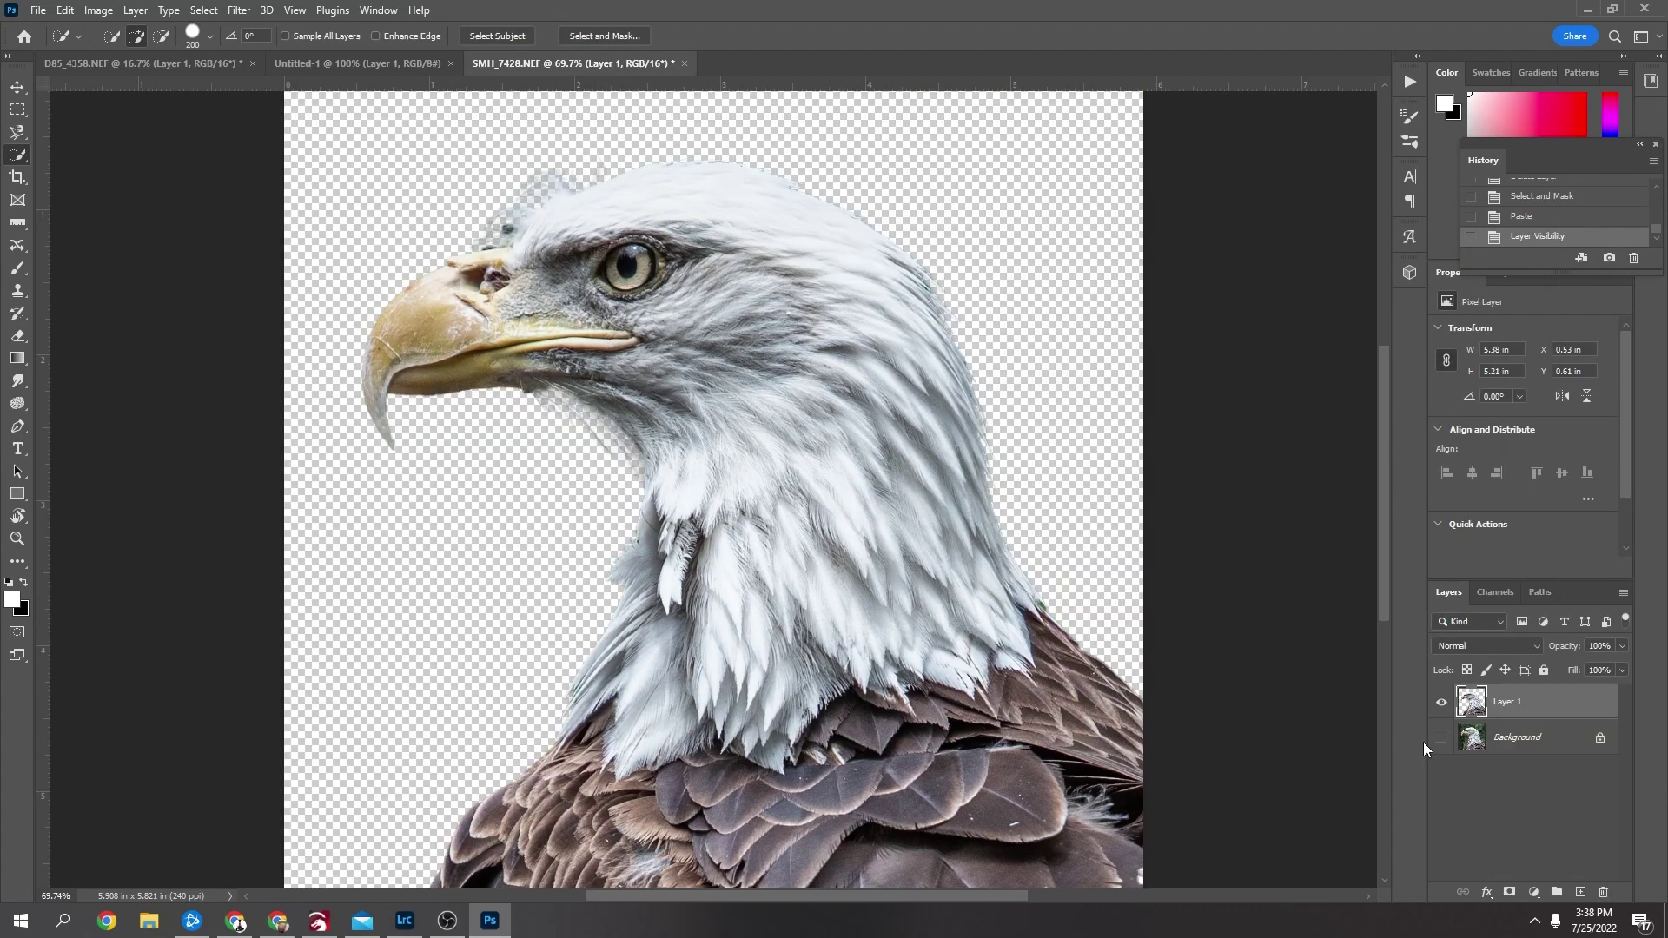
pyautogui.click(1508, 892)
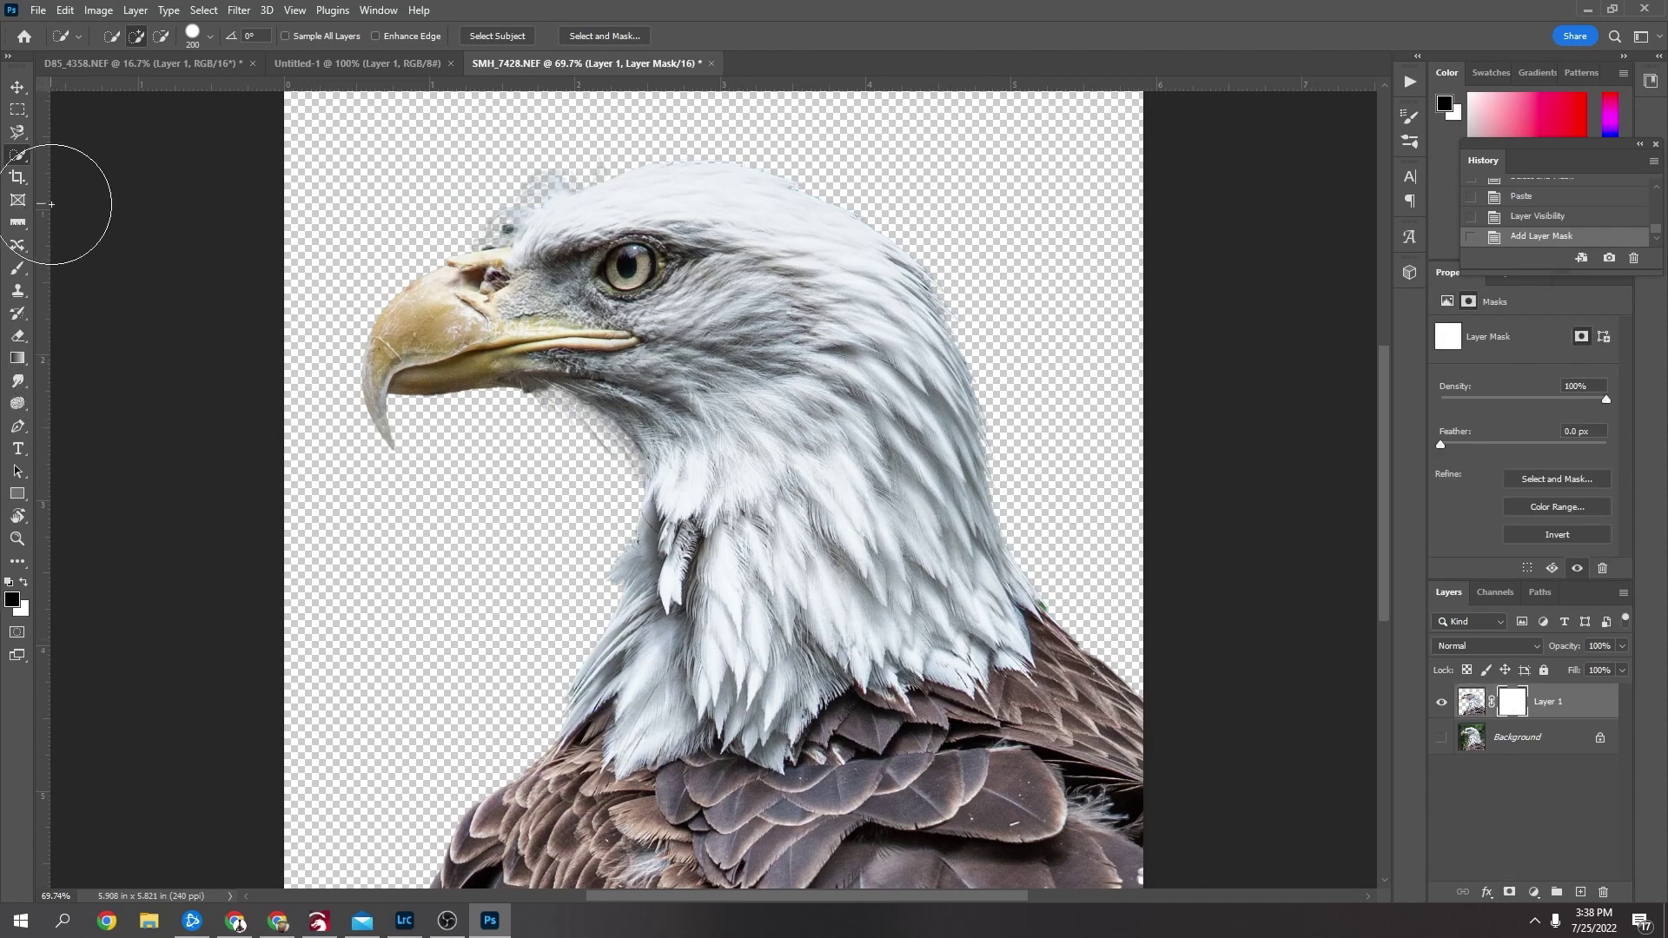
pyautogui.press('b')
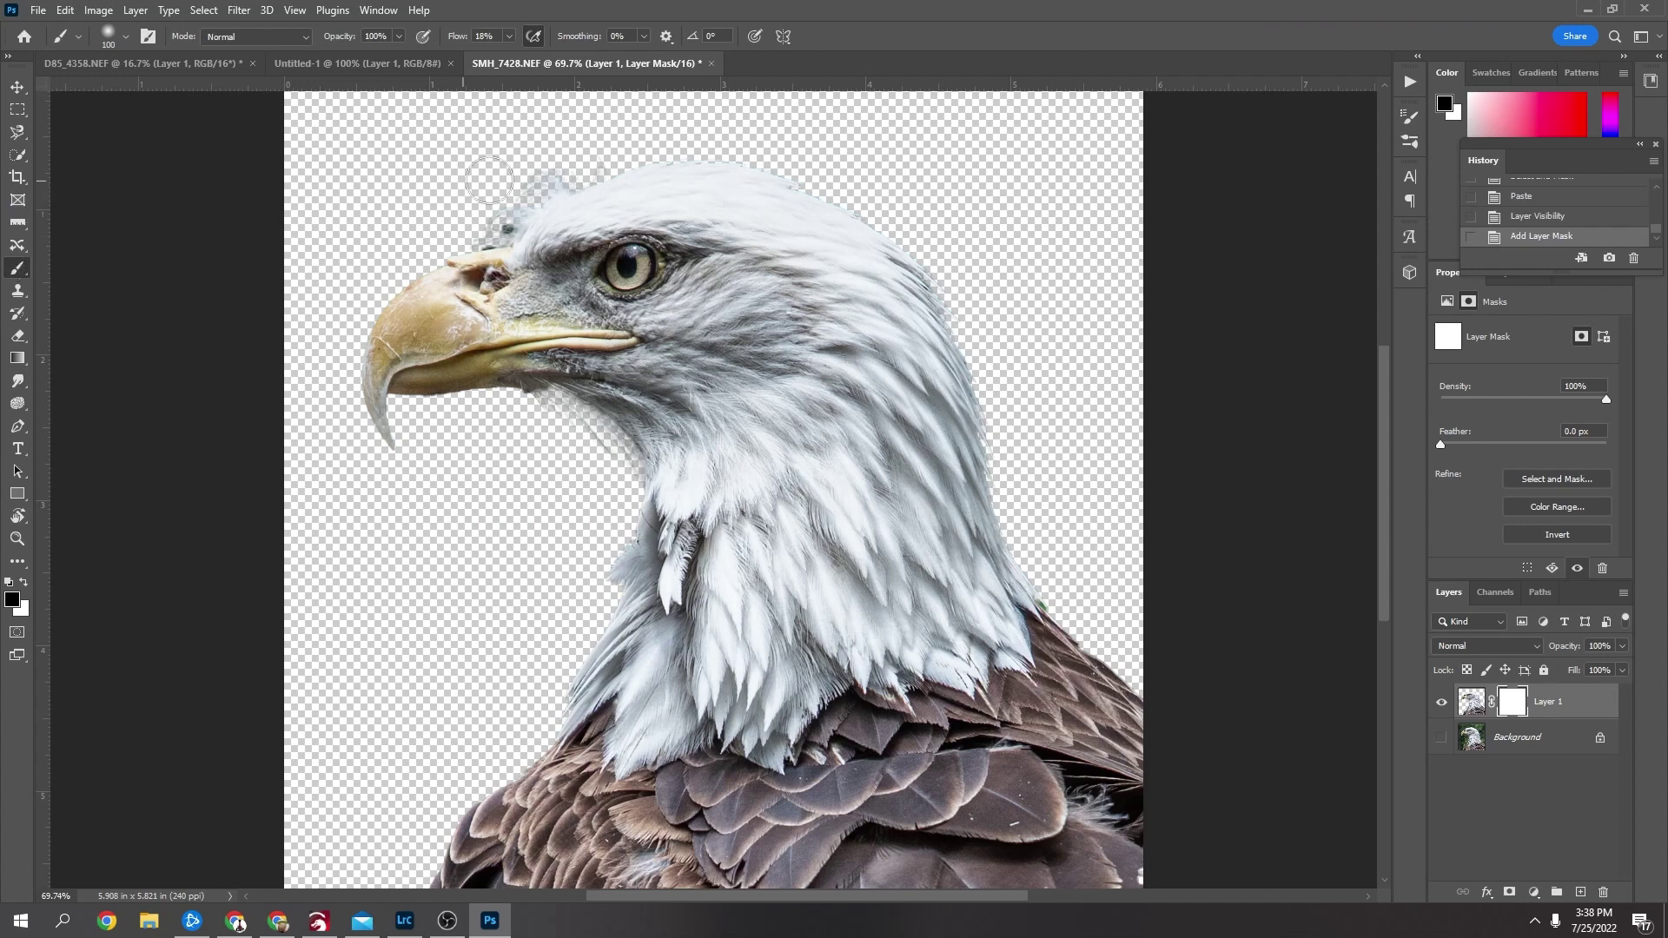
pyautogui.moveTo(560, 165)
pyautogui.mouseDown()
pyautogui.moveTo(506, 182)
pyautogui.moveTo(485, 214)
pyautogui.moveTo(551, 160)
pyautogui.moveTo(493, 211)
pyautogui.moveTo(479, 187)
pyautogui.mouseUp()
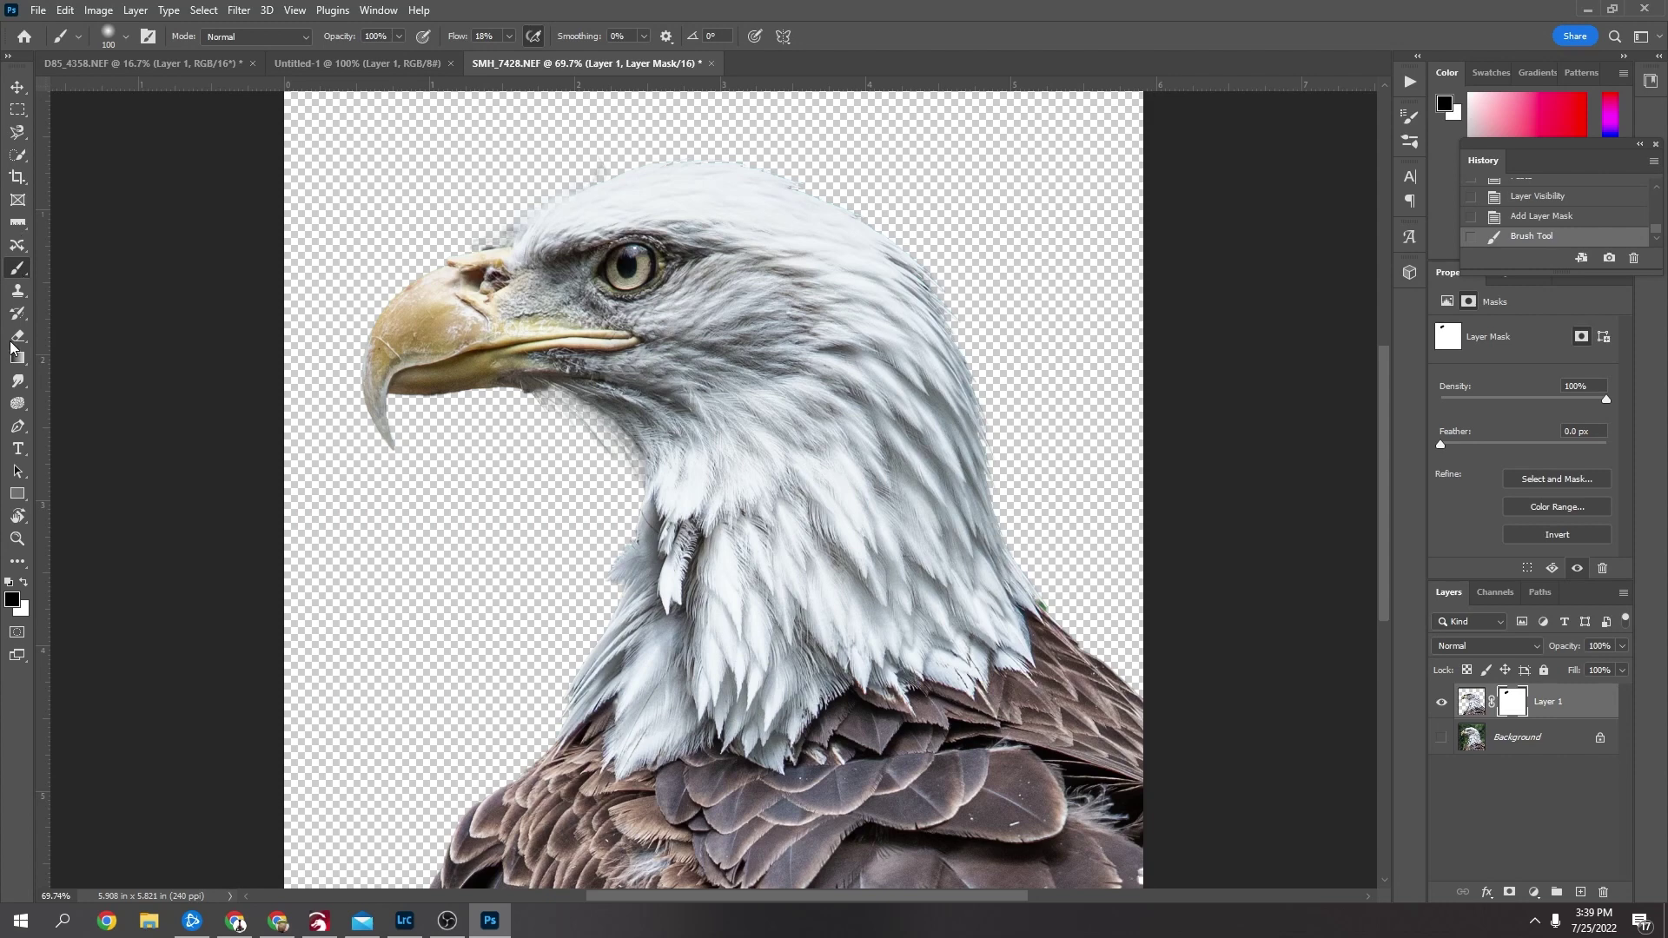
# - Trace a closed pen path around the eagle's head, beak and neck
pyautogui.click(17, 426)
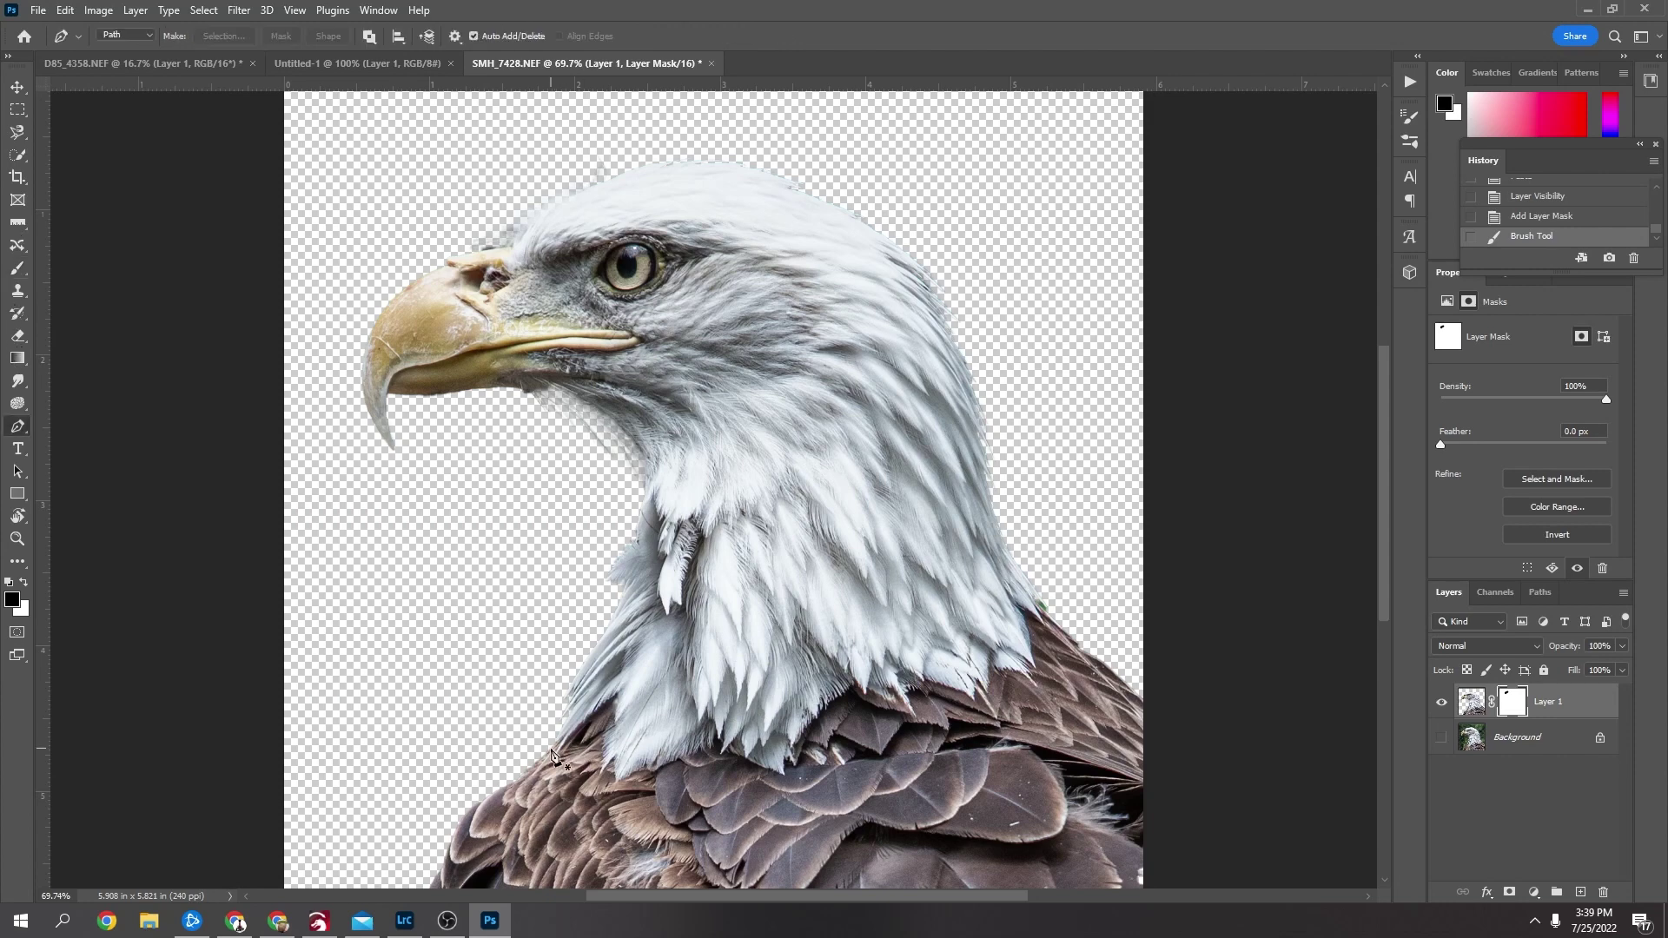
pyautogui.click(550, 749)
pyautogui.click(617, 693)
pyautogui.click(609, 724)
pyautogui.click(606, 766)
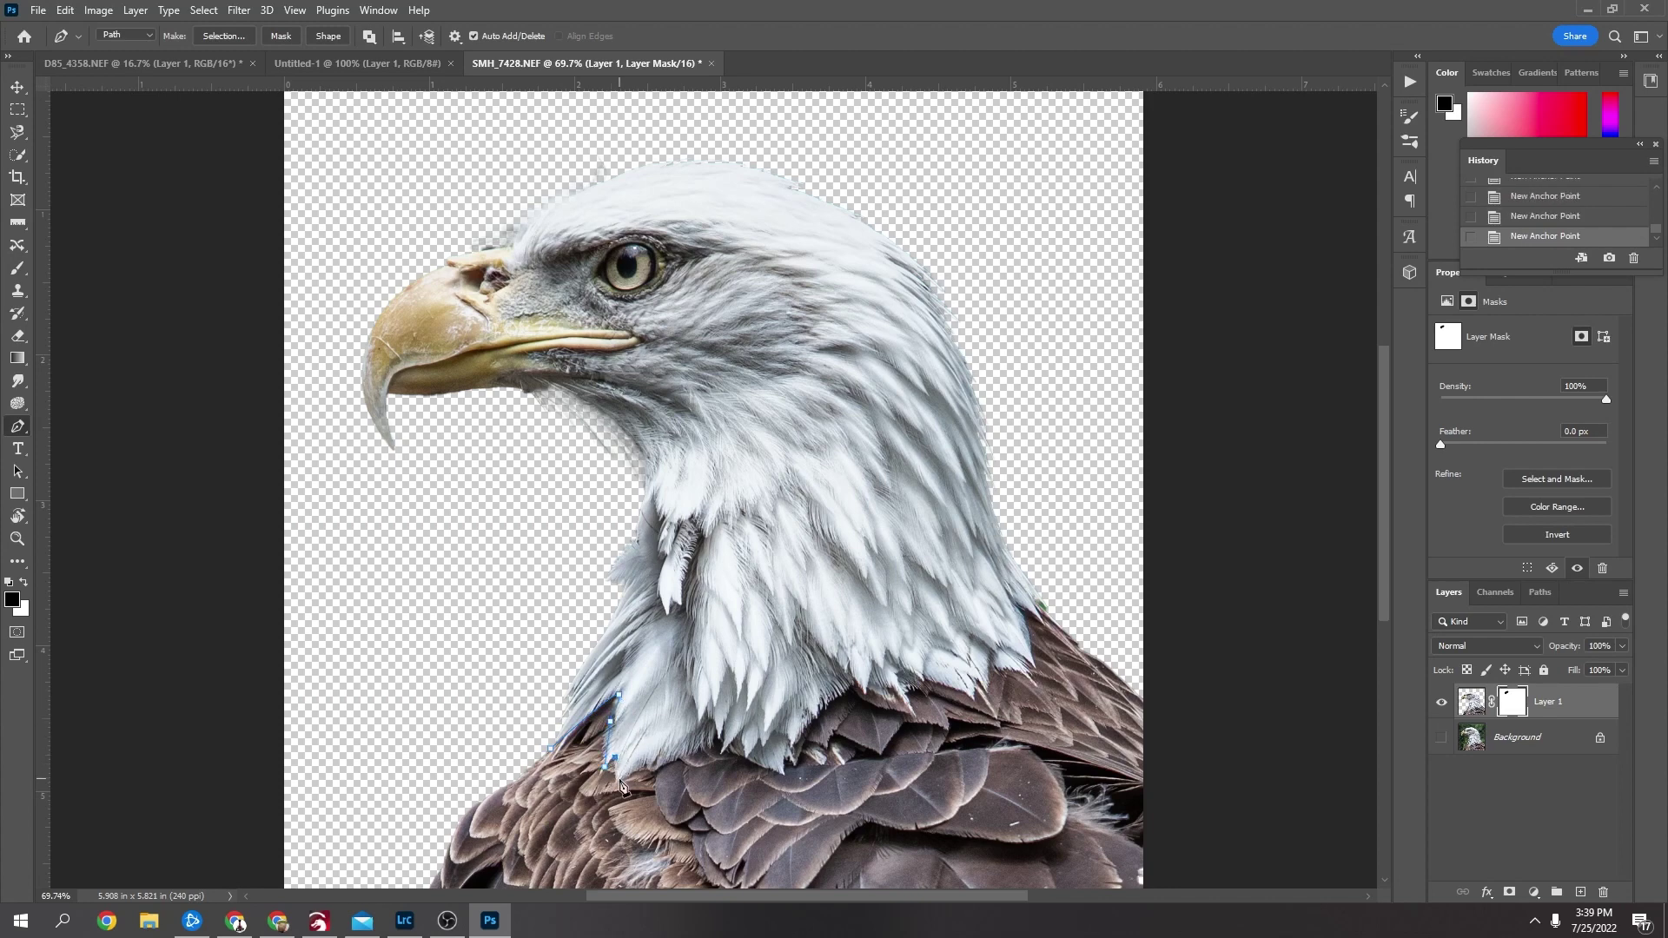
pyautogui.click(636, 764)
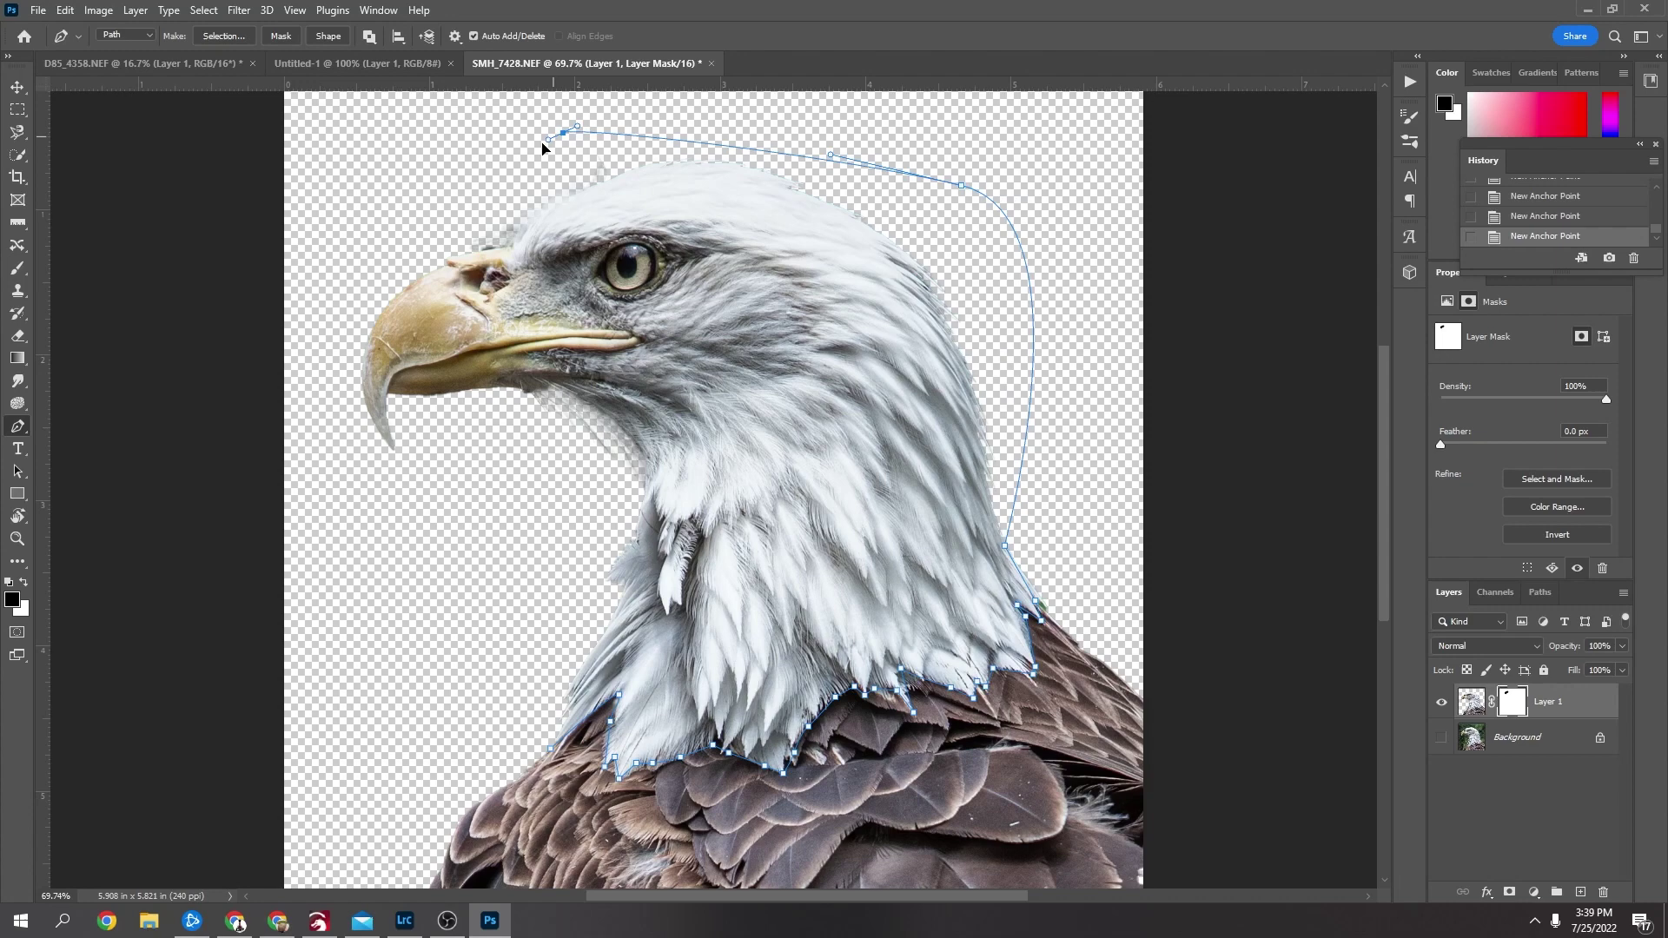
pyautogui.moveTo(563, 133); pyautogui.dragTo(473, 169)
pyautogui.moveTo(317, 337); pyautogui.dragTo(326, 399)
pyautogui.moveTo(376, 562); pyautogui.dragTo(403, 608)
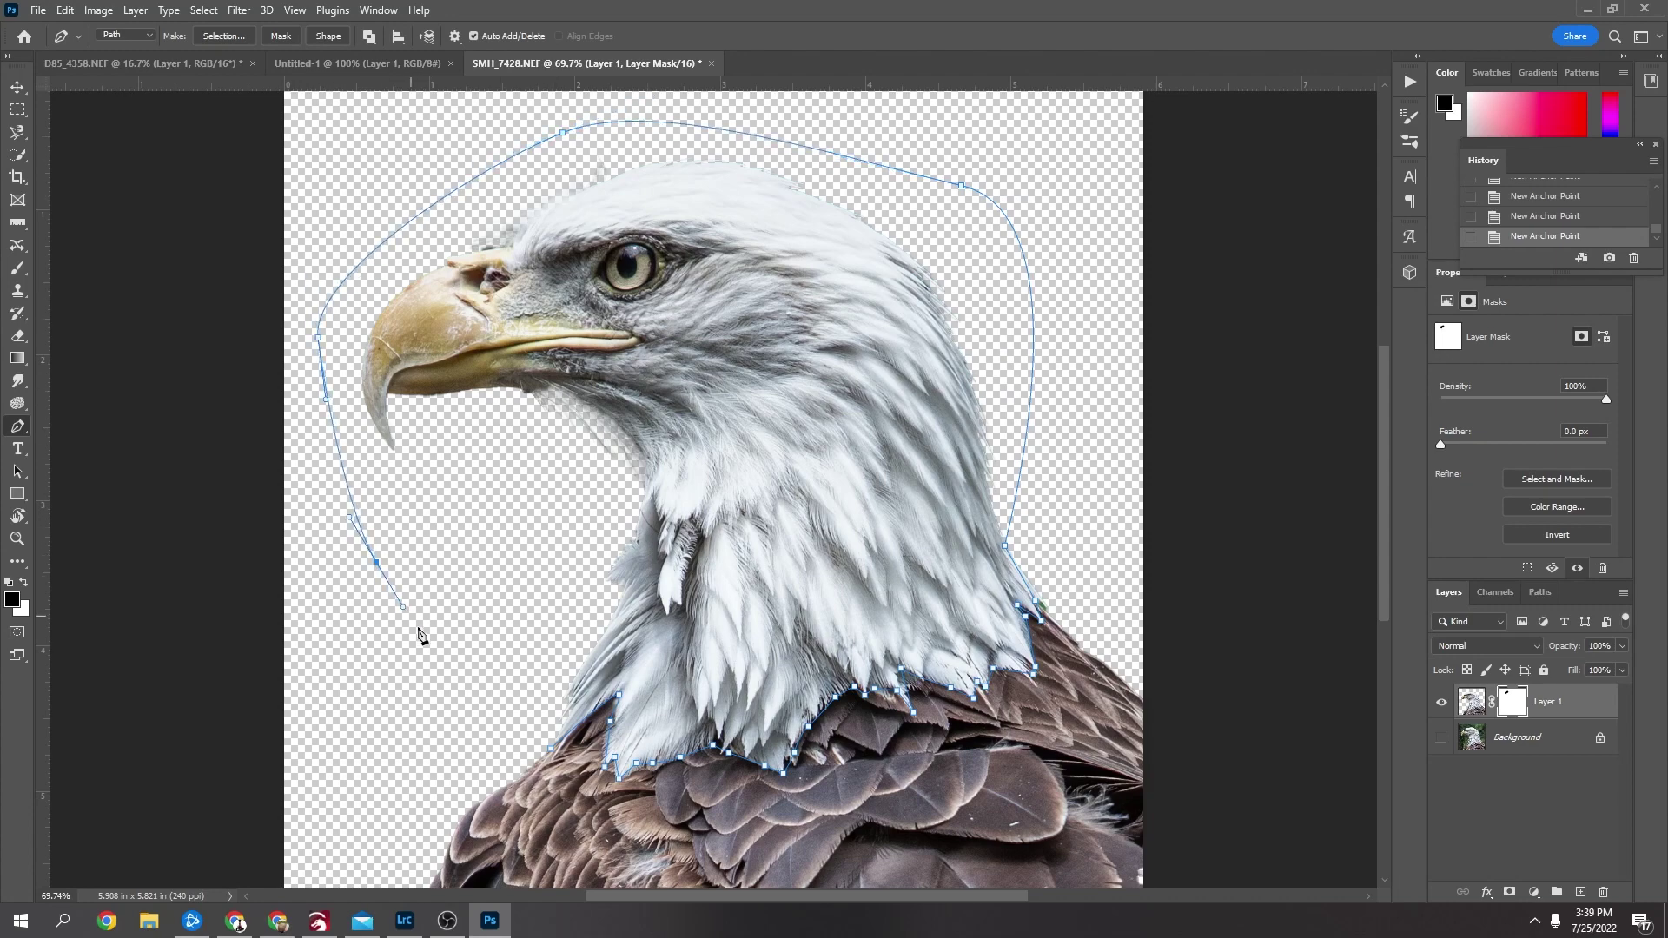
pyautogui.click(551, 750)
# - Turn the path into a selection with 0 feather and paste the head as Layer 2
pyautogui.rightClick(649, 567)
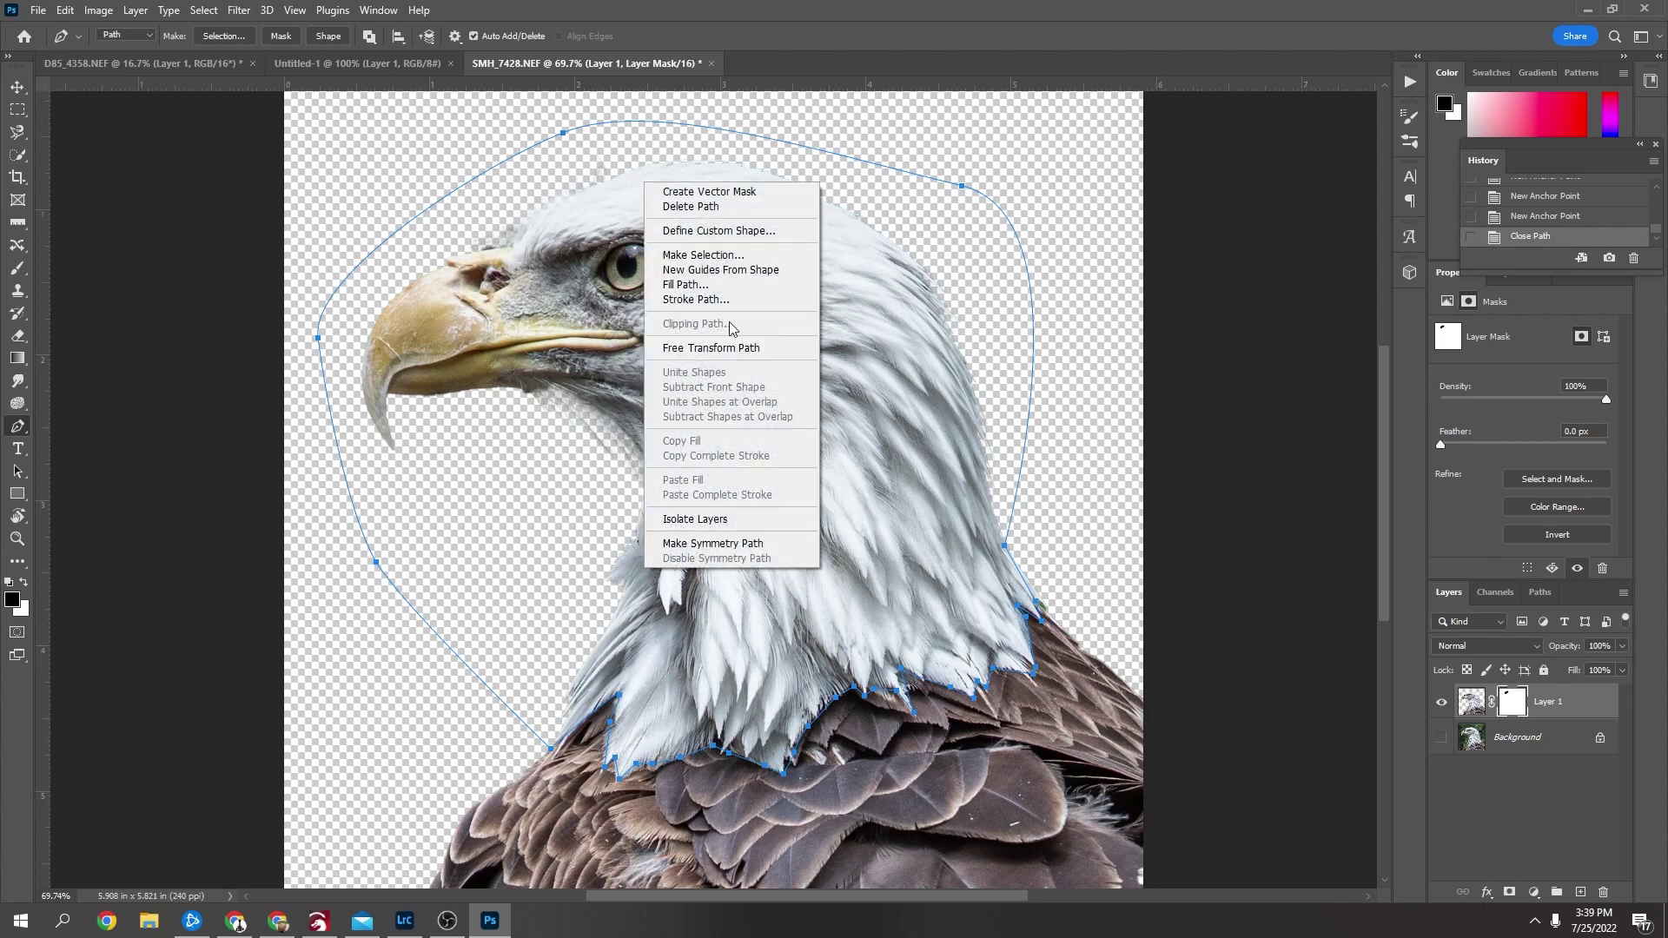
pyautogui.click(702, 254)
pyautogui.click(923, 247)
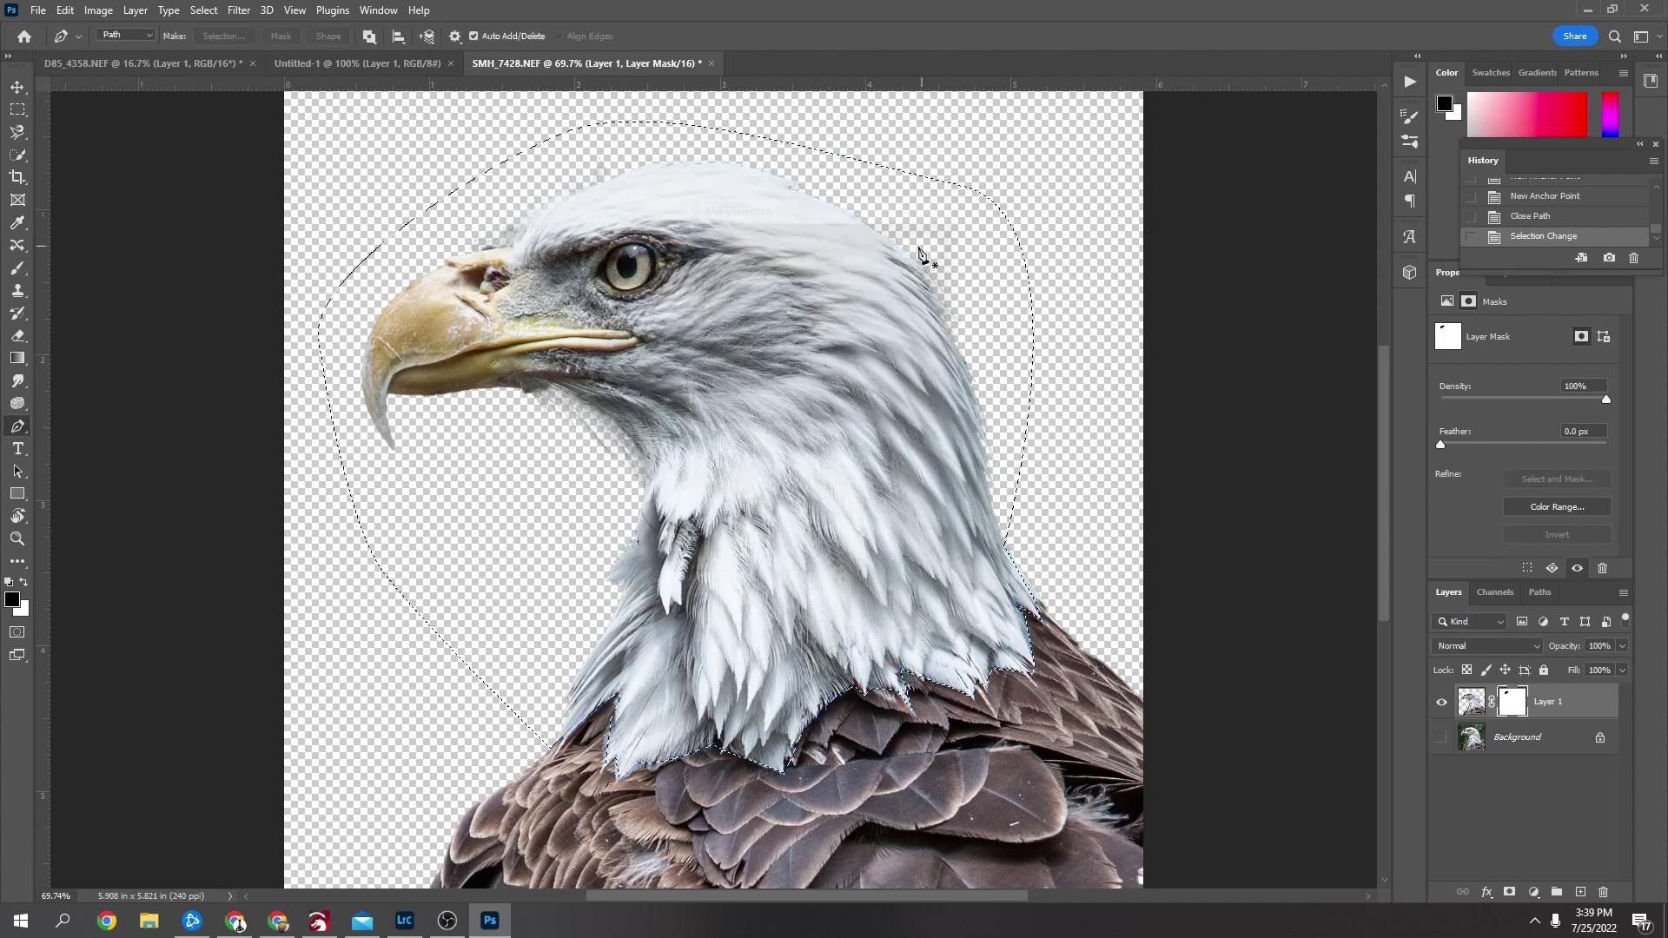
pyautogui.hotkey('ctrl', 'c')
pyautogui.hotkey('ctrl', 'v')
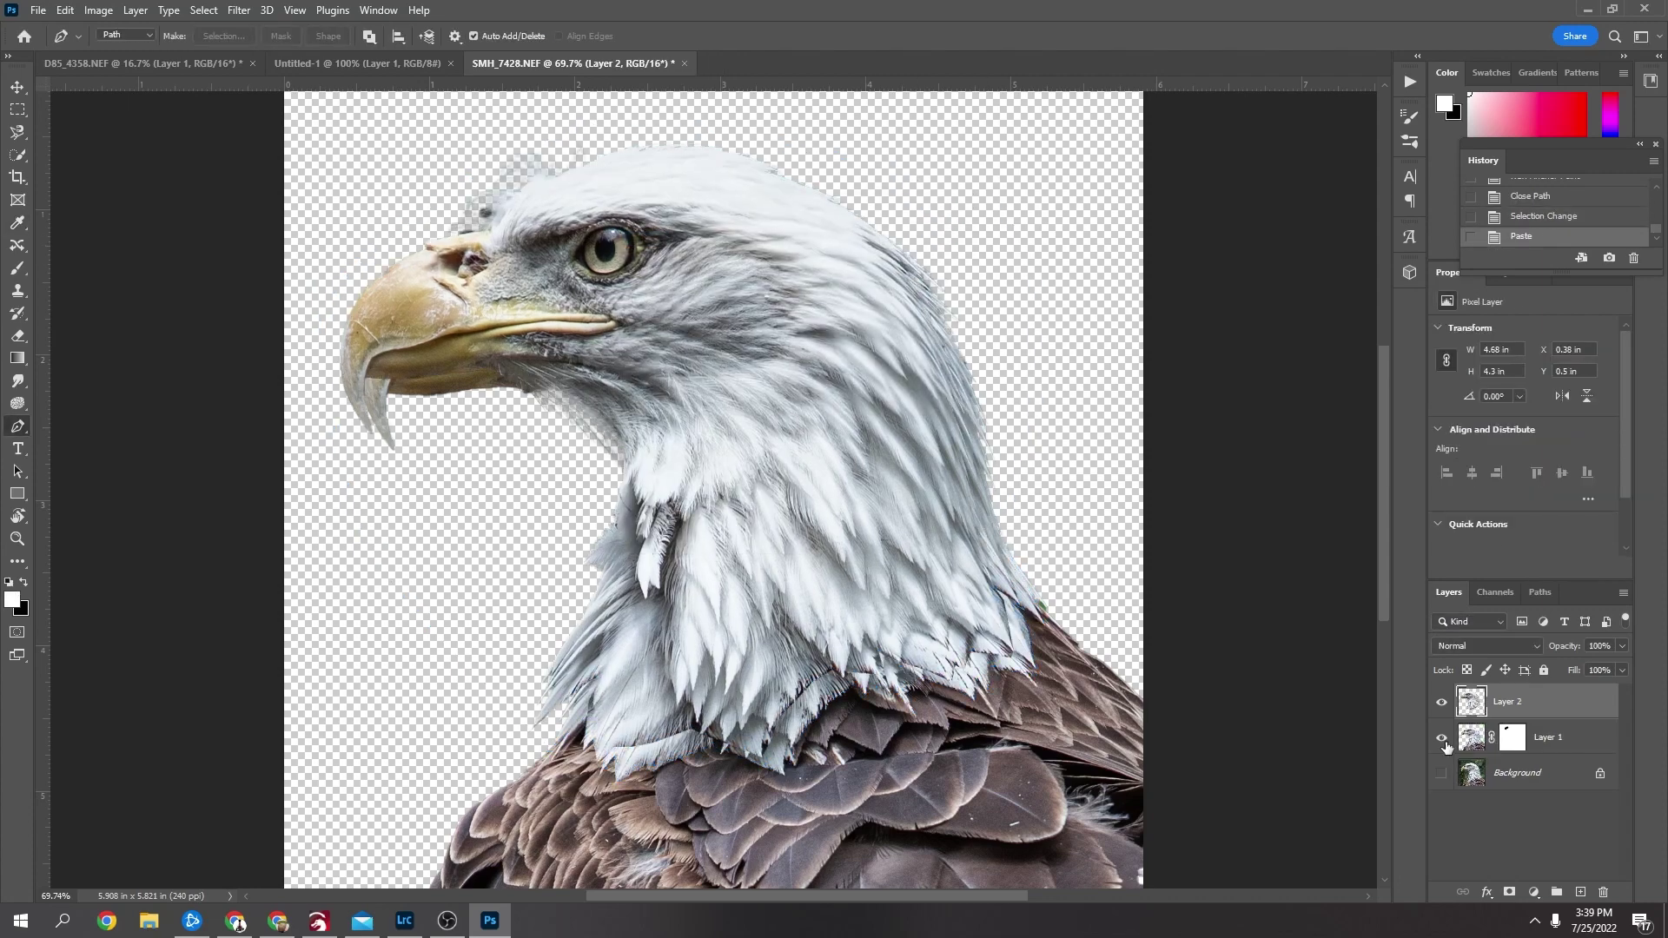
# - Hide Layer 1, duplicate Layer 2 twice, and invert the top copy with Ctrl+I
pyautogui.click(1441, 742)
pyautogui.moveTo(1516, 702); pyautogui.dragTo(1580, 892)
pyautogui.moveTo(1566, 700); pyautogui.dragTo(1580, 890)
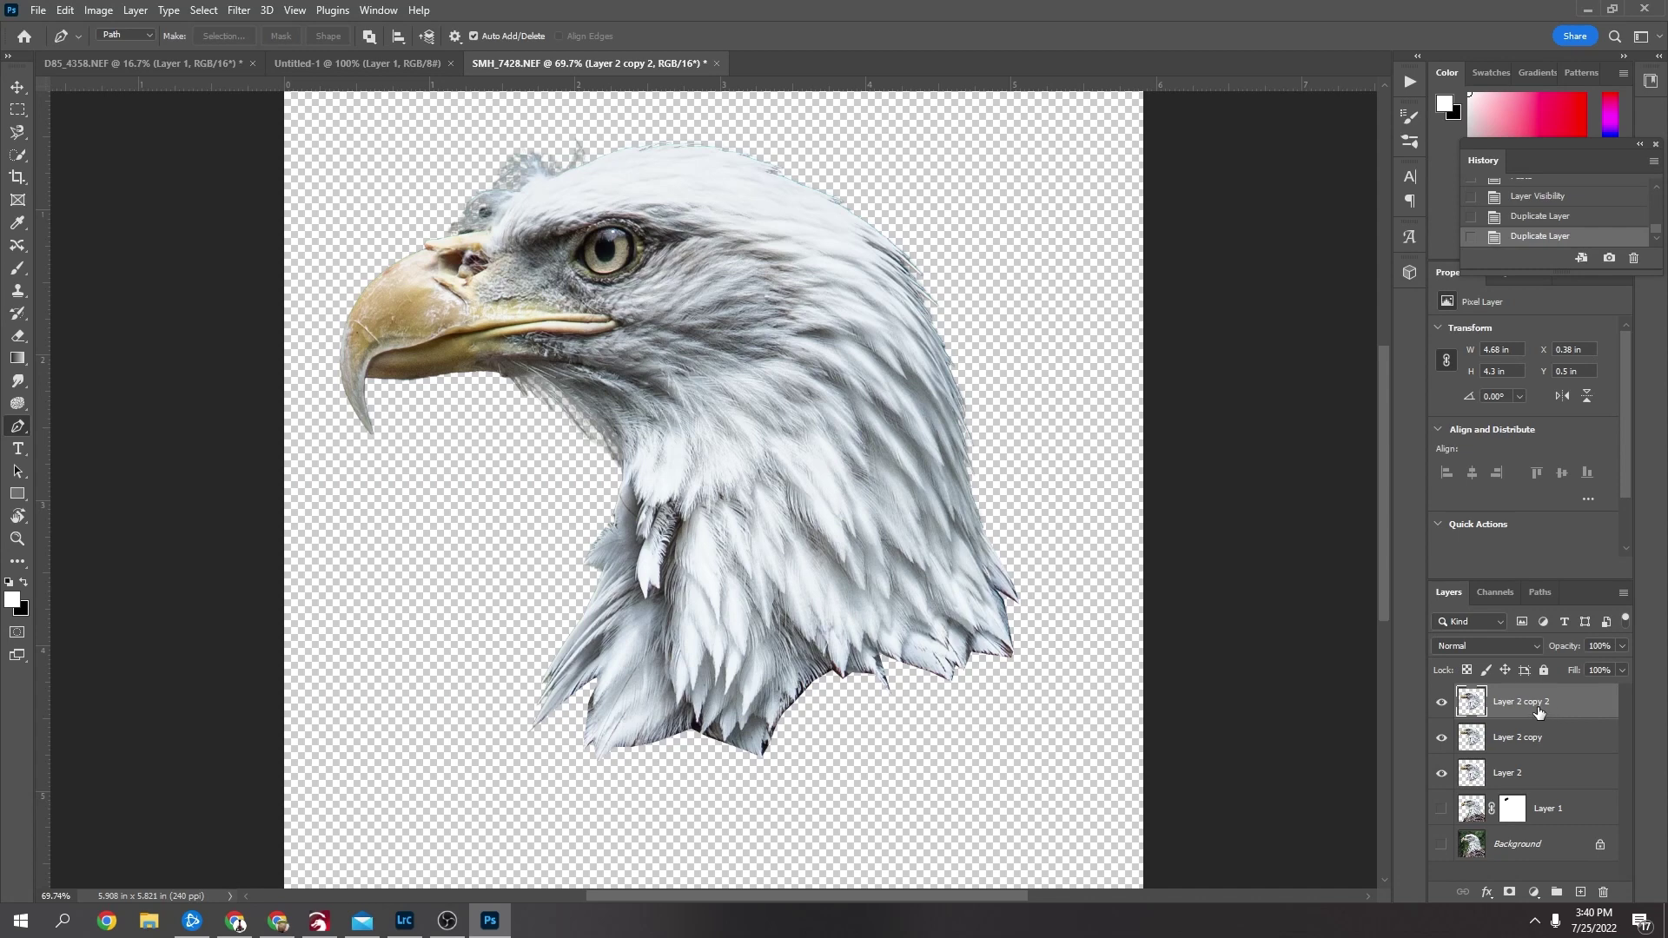
pyautogui.hotkey('ctrl', 'i')
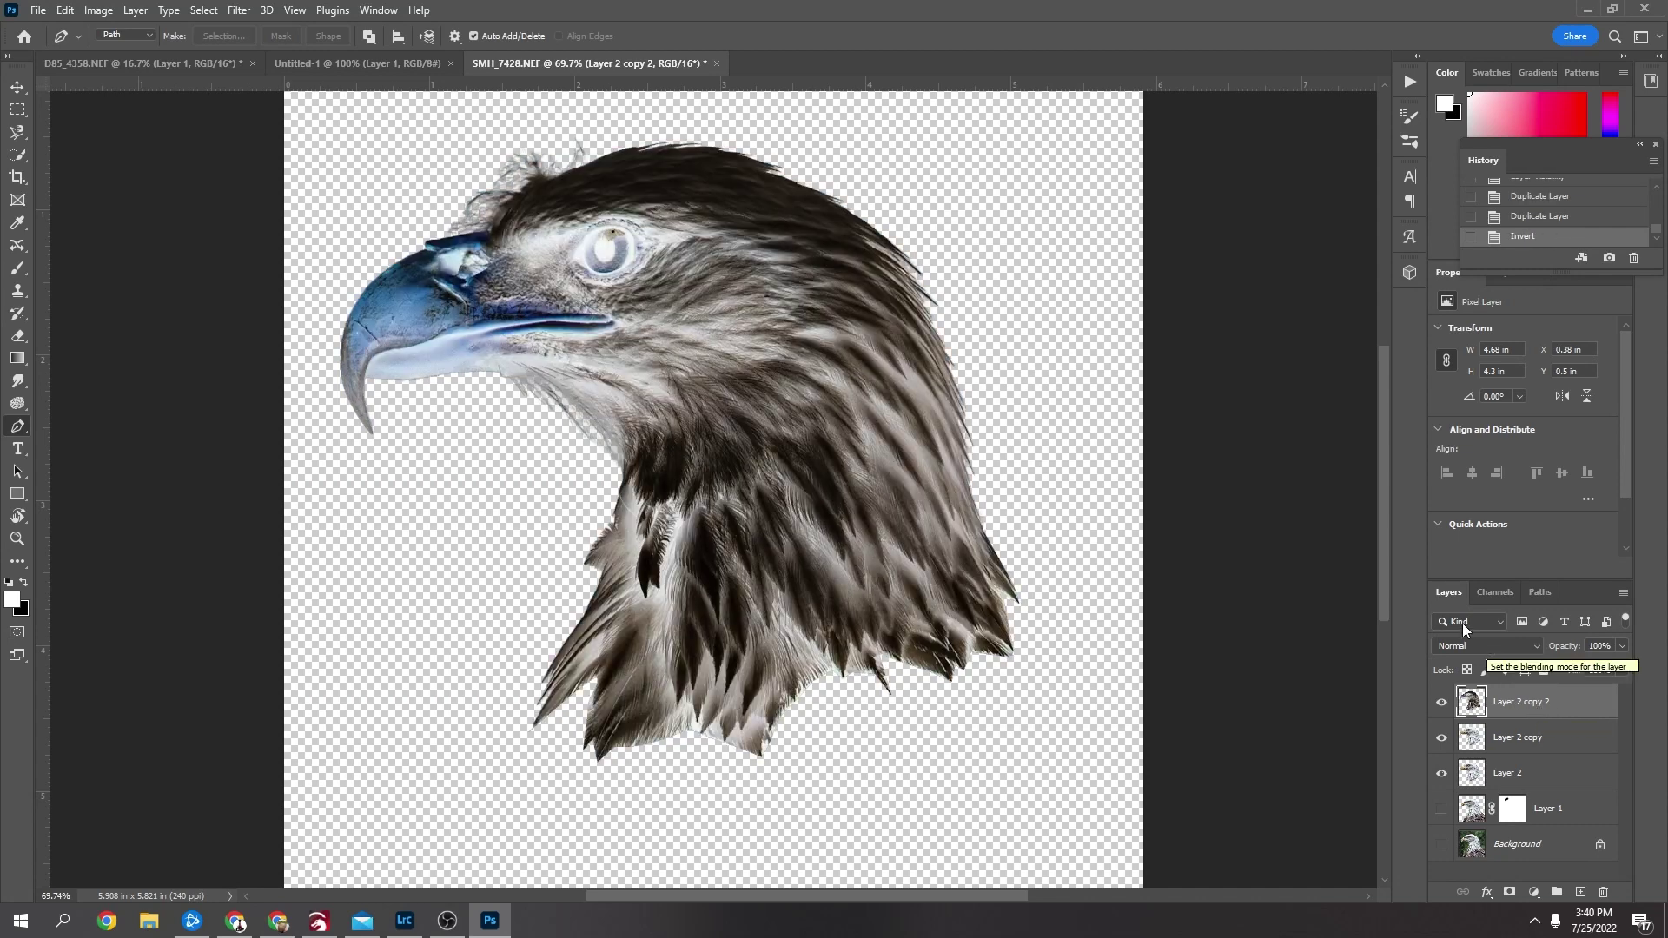
pyautogui.click(1500, 645)
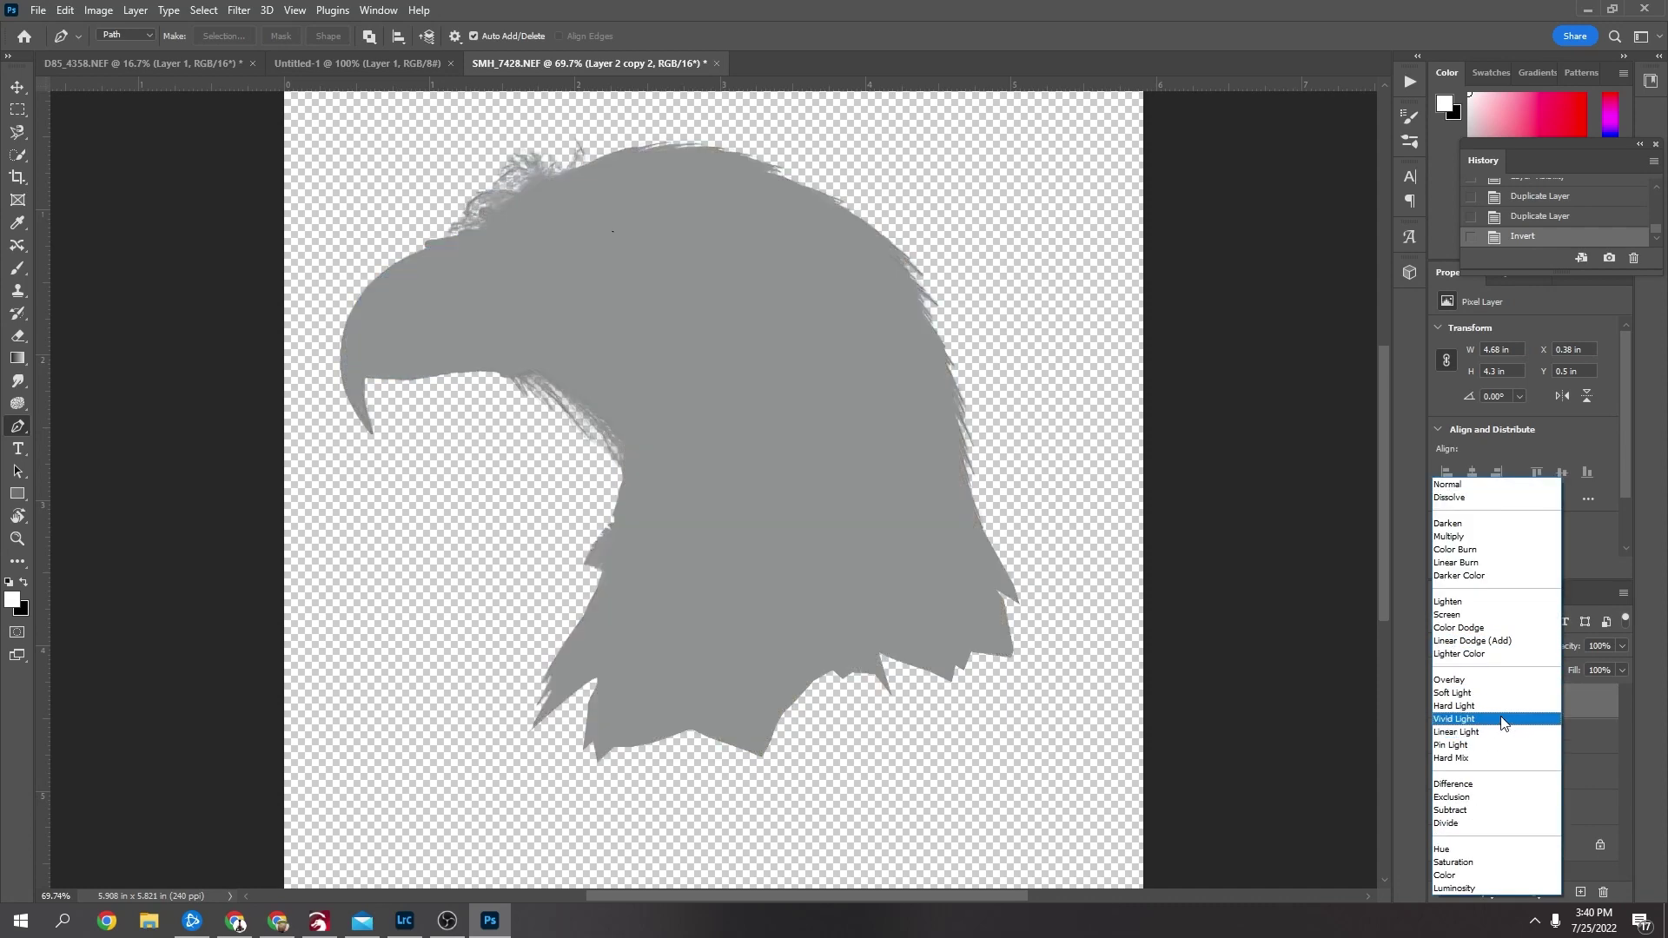
# - Set the inverted copy to Vivid Light and apply a Gaussian Blur of about 3.7 pixels
pyautogui.click(1503, 721)
pyautogui.click(238, 11)
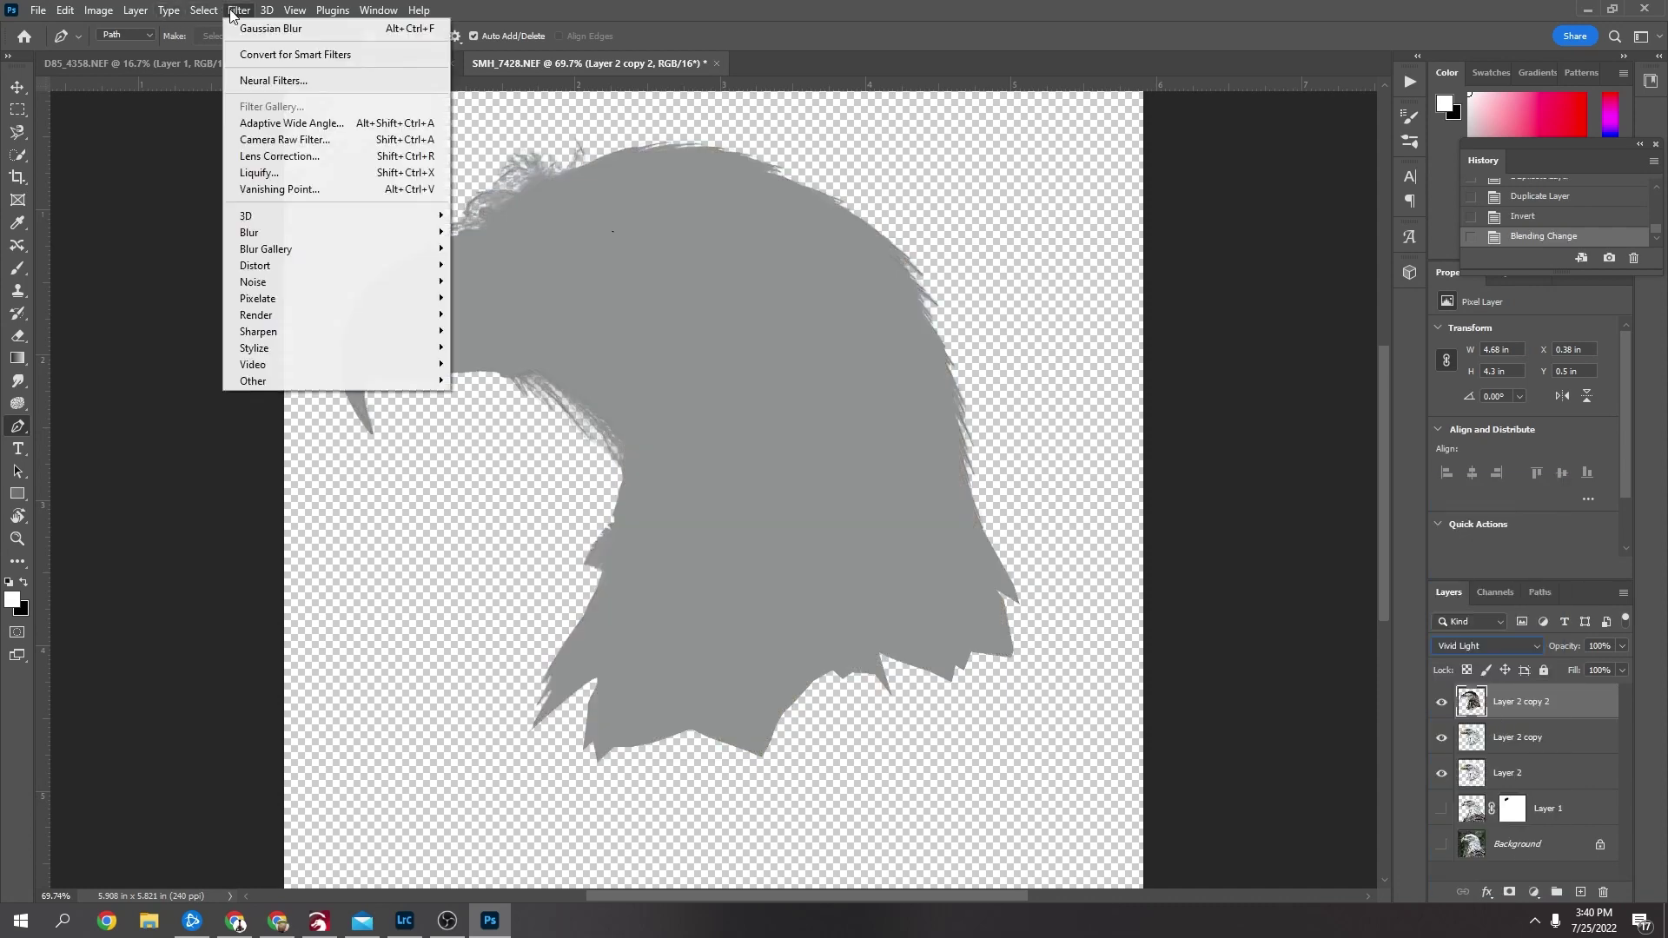
pyautogui.moveTo(400, 240)
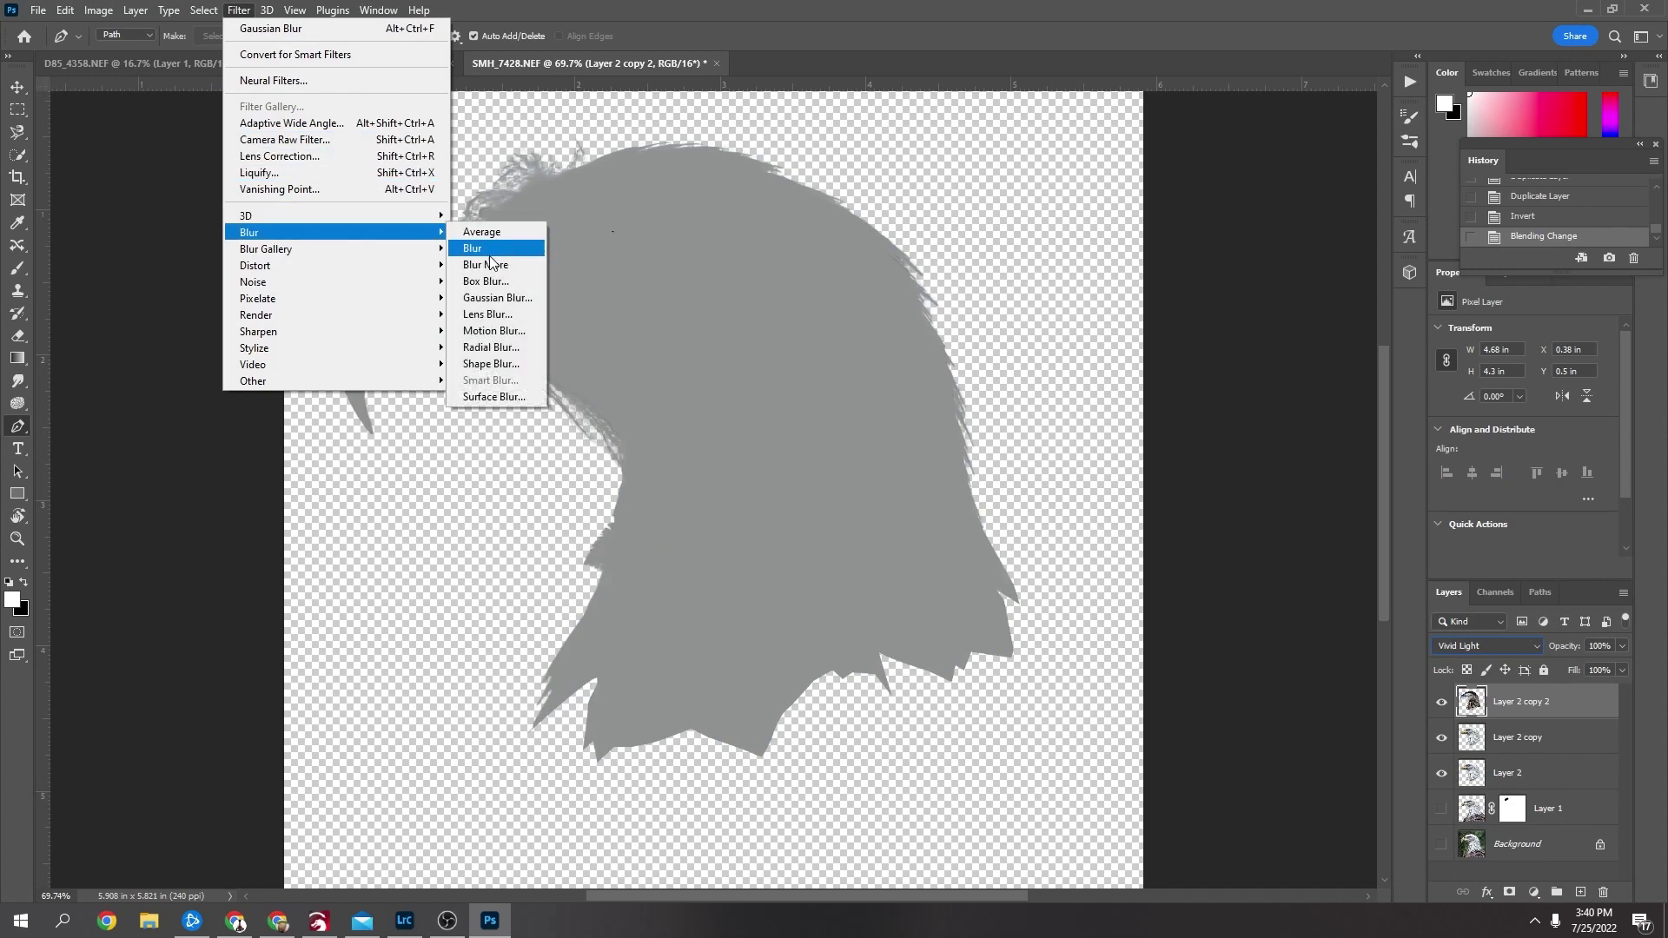
pyautogui.click(507, 298)
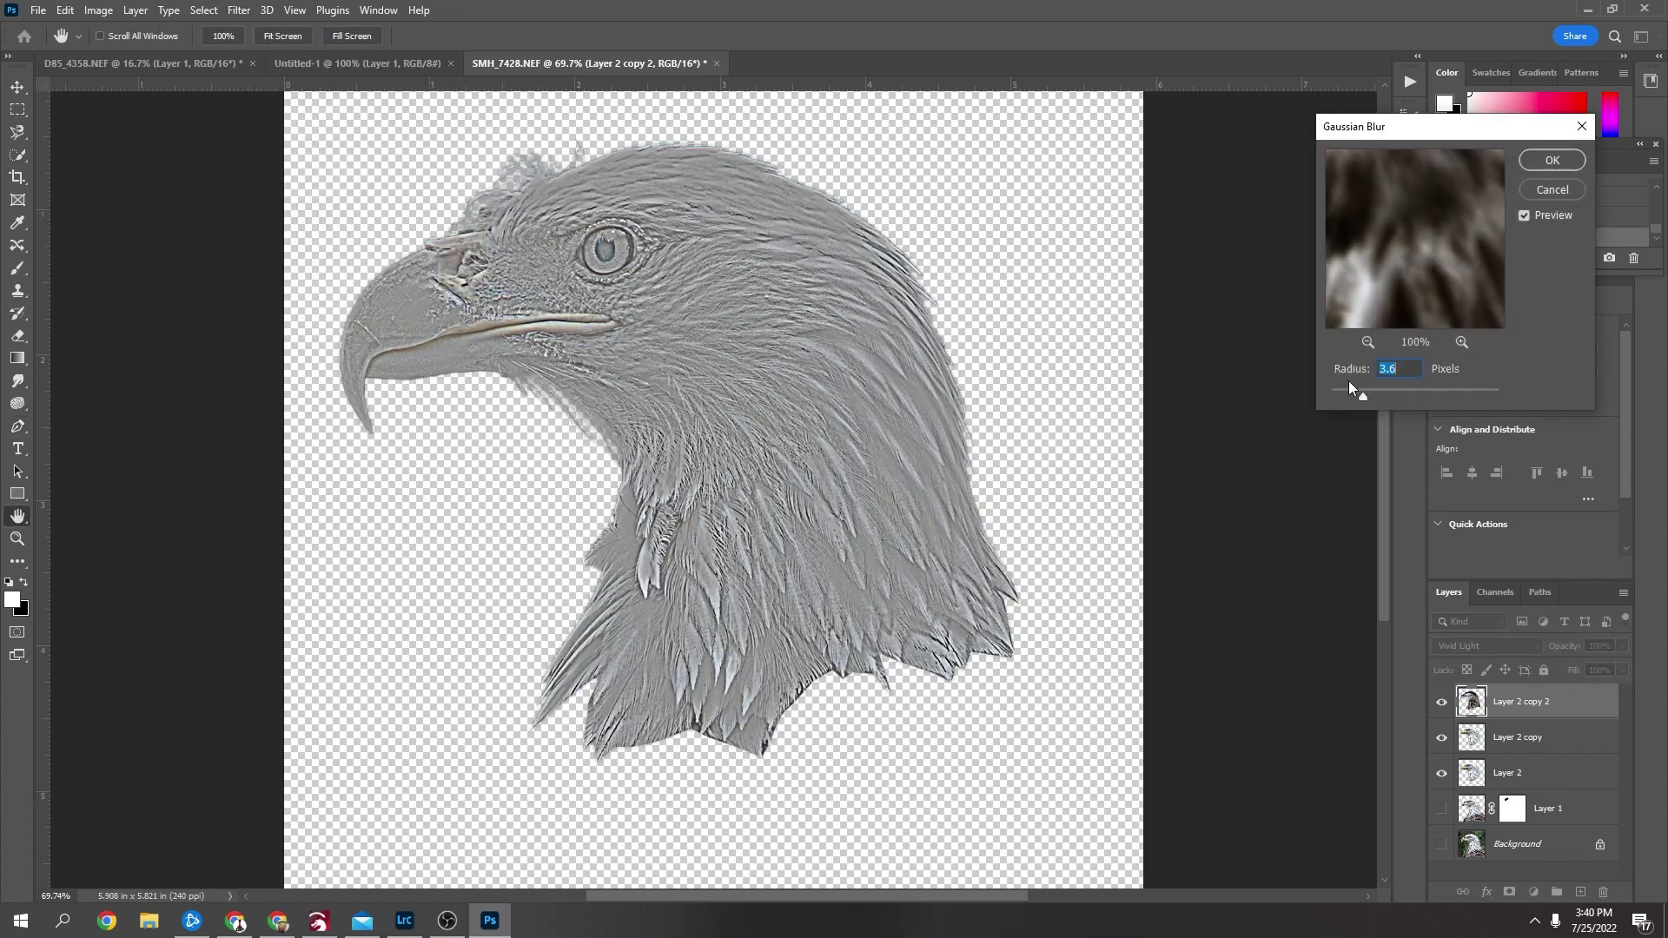
pyautogui.moveTo(1361, 397); pyautogui.dragTo(1367, 396)
pyautogui.click(1551, 161)
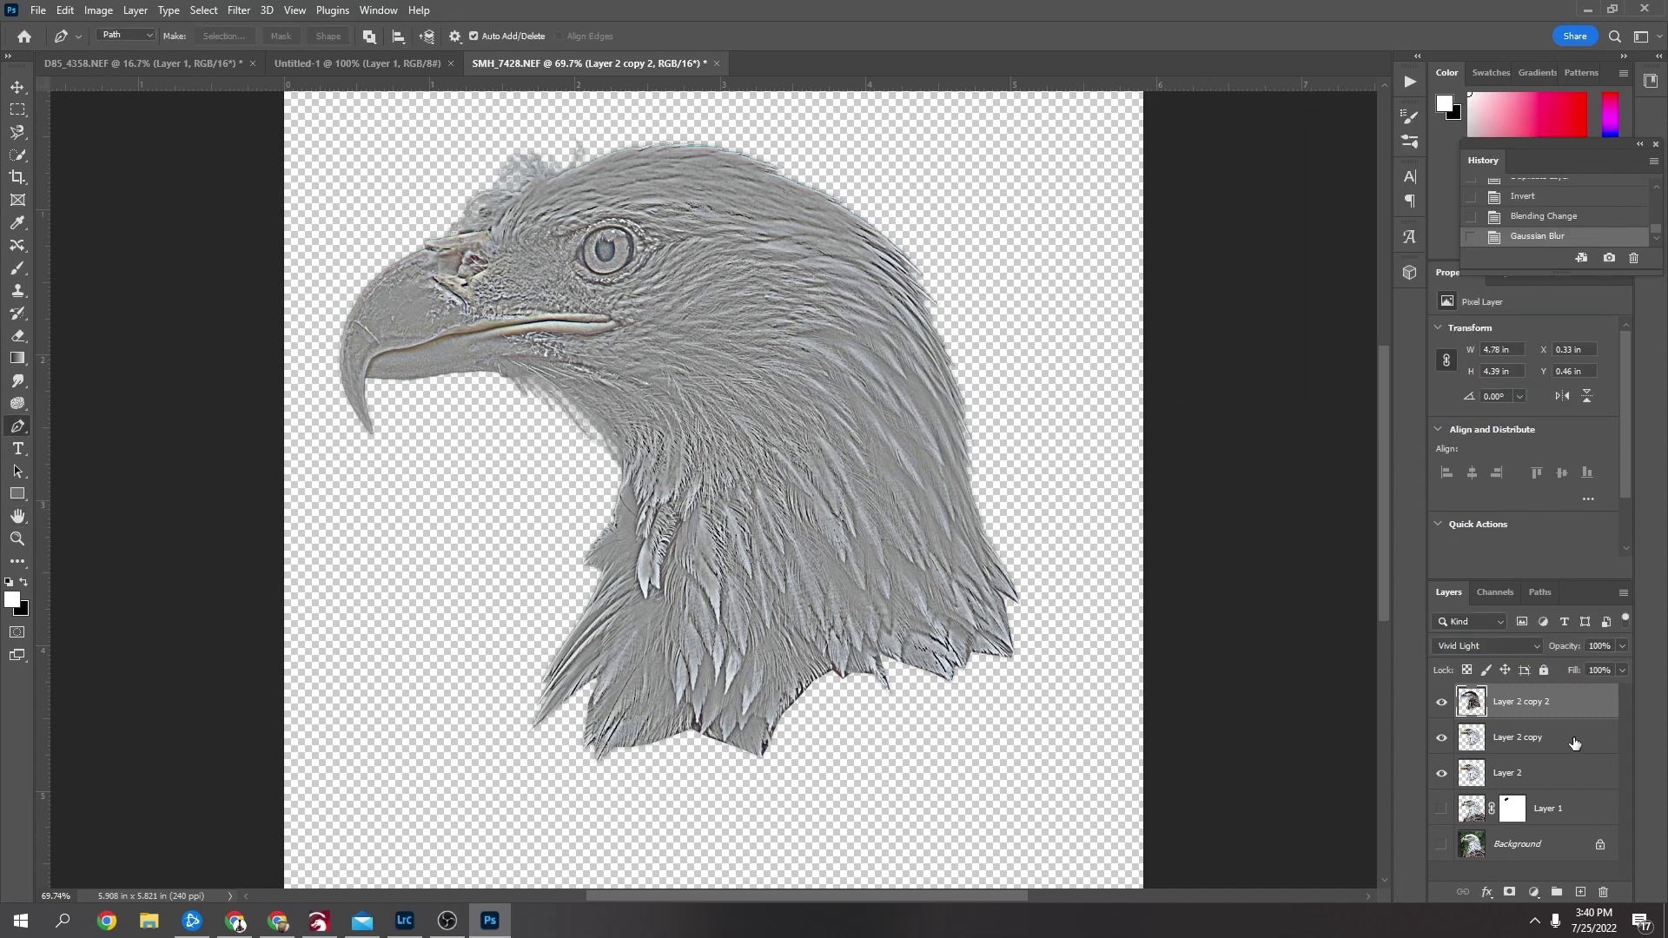
# - Group both Layer 2 copies into Group 1 and set its blend mode to Overlay
pyautogui.keyDown('ctrl'); pyautogui.click(1574, 742); pyautogui.keyUp('ctrl')
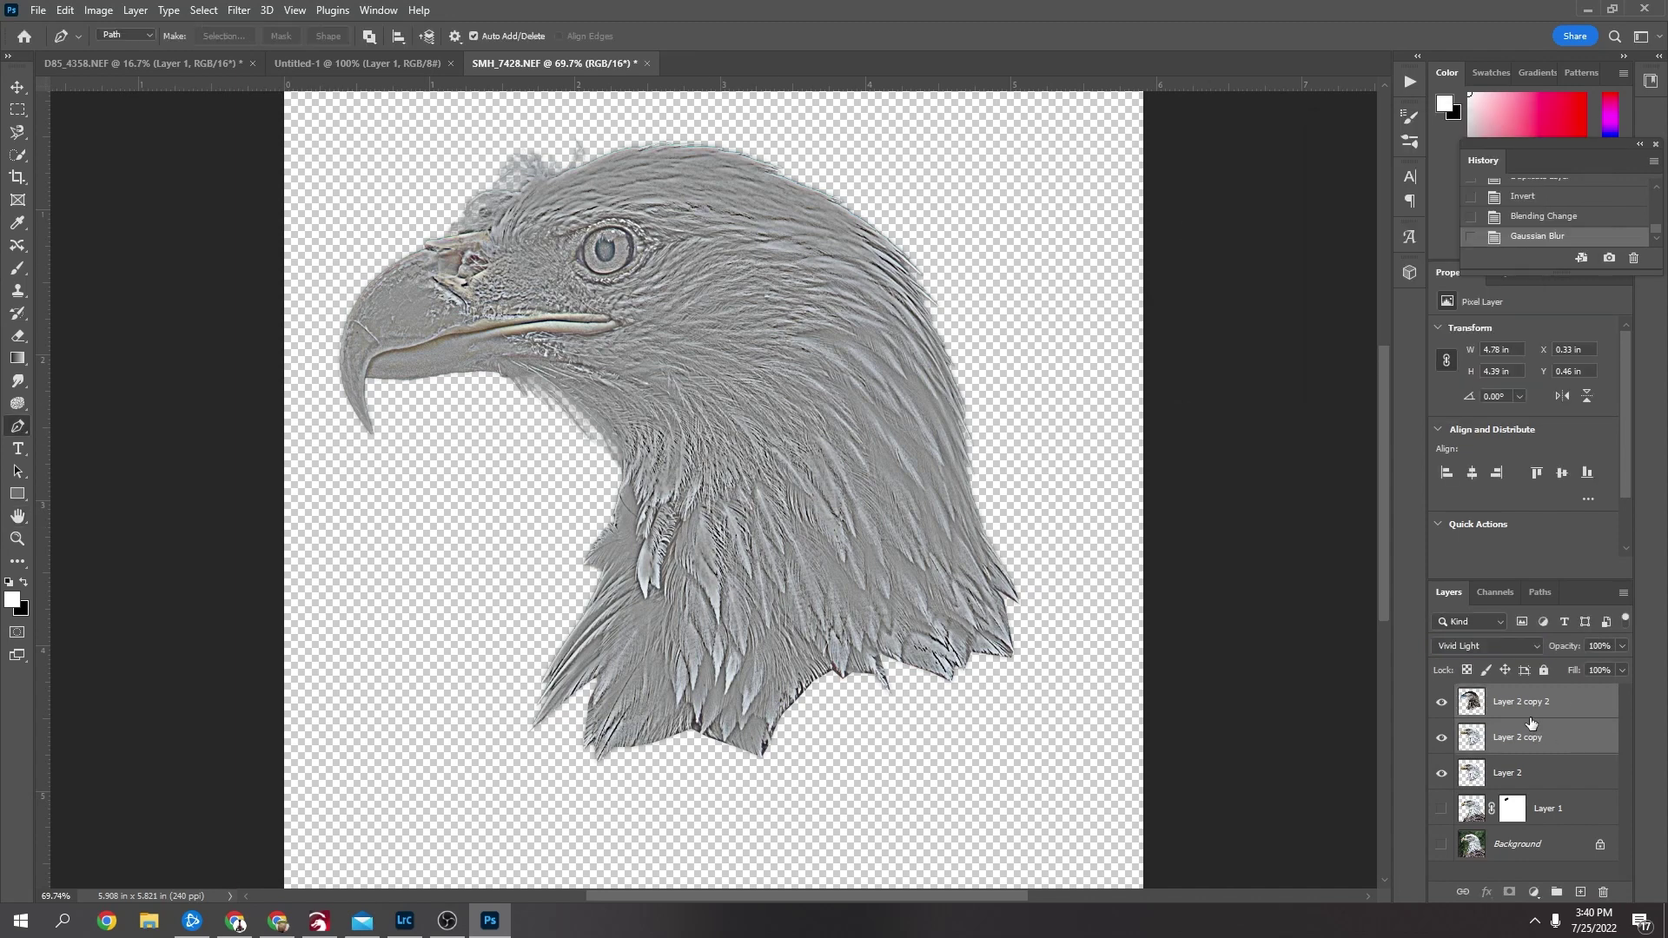
pyautogui.hotkey('ctrl', 'g')
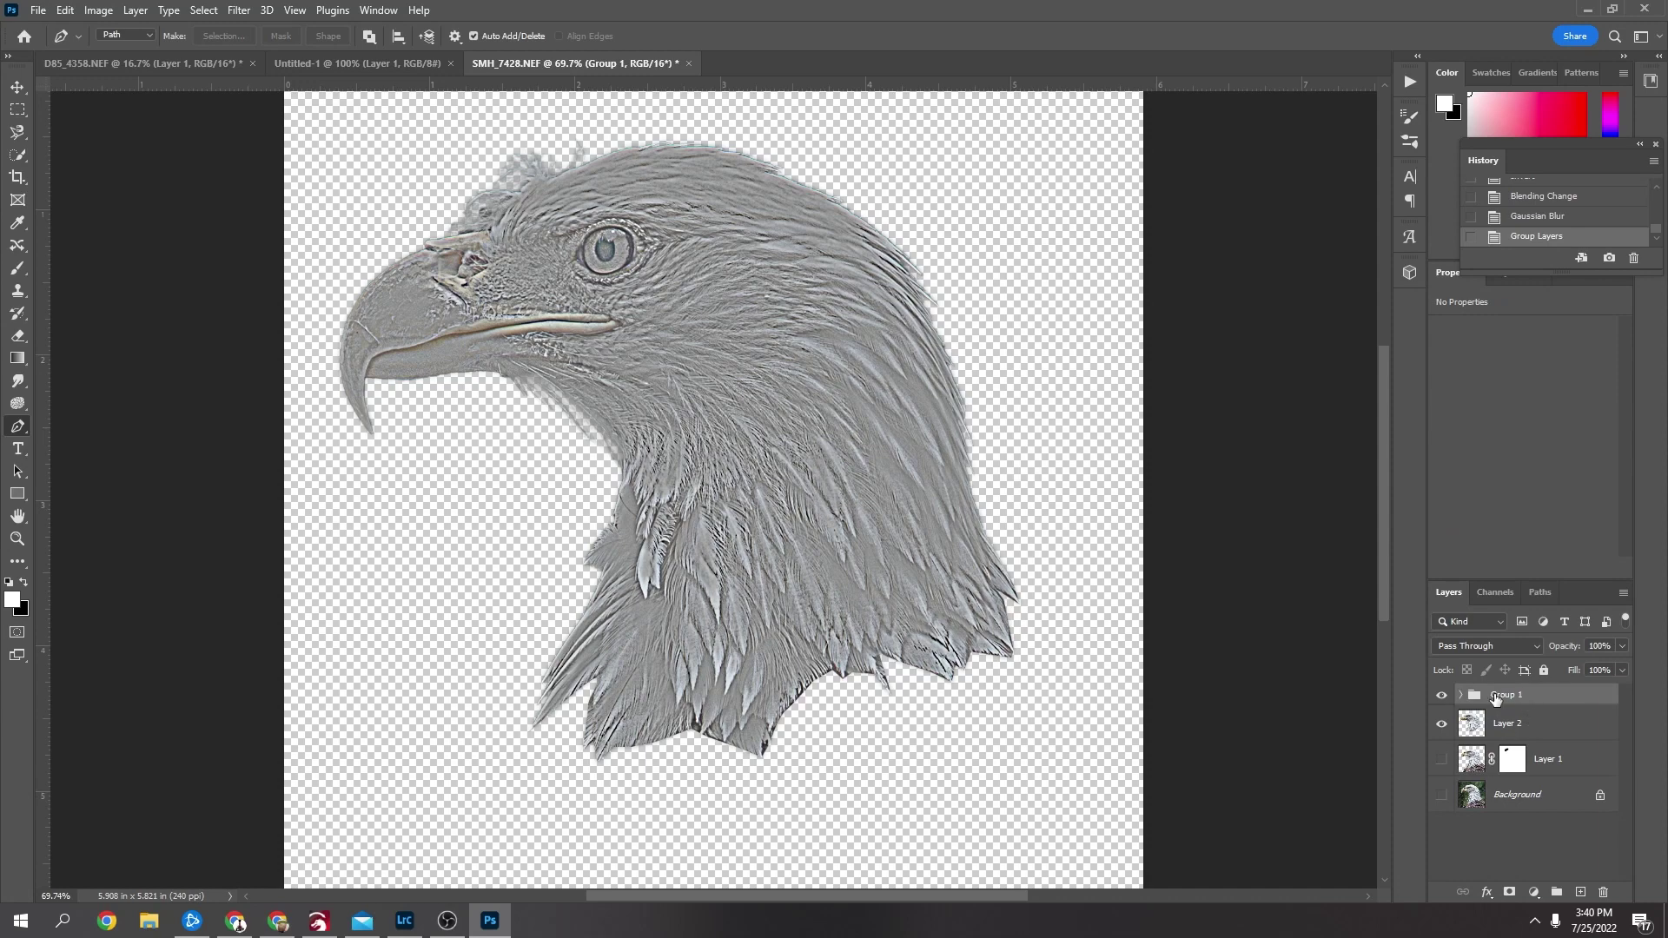
pyautogui.click(1525, 644)
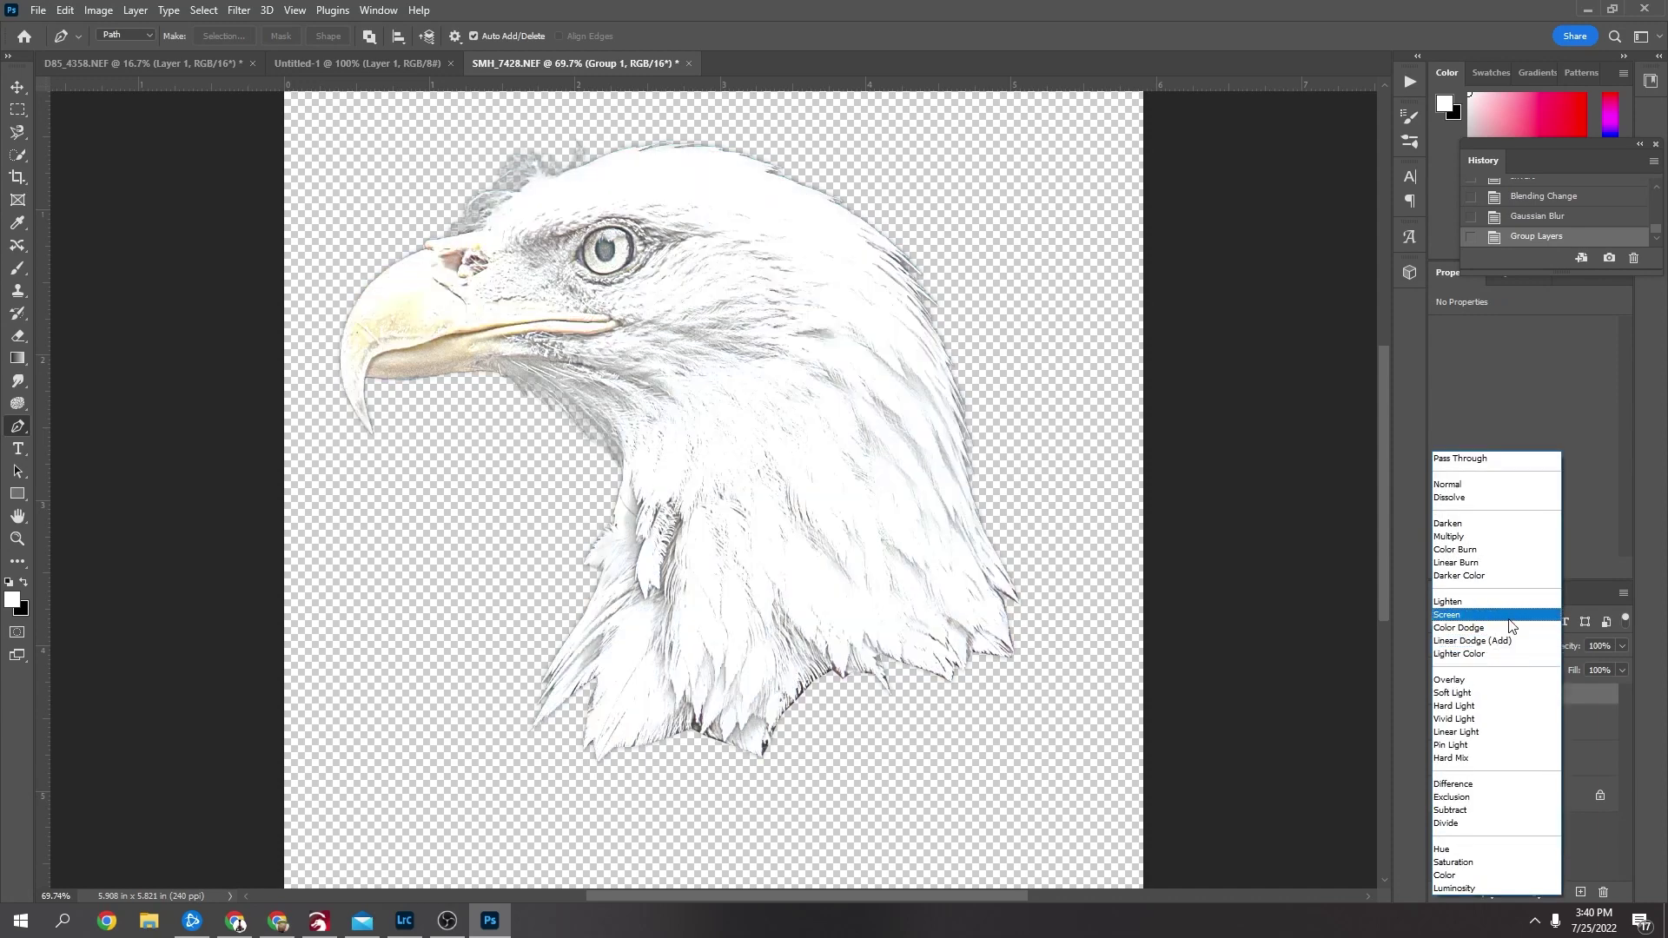
pyautogui.click(1518, 684)
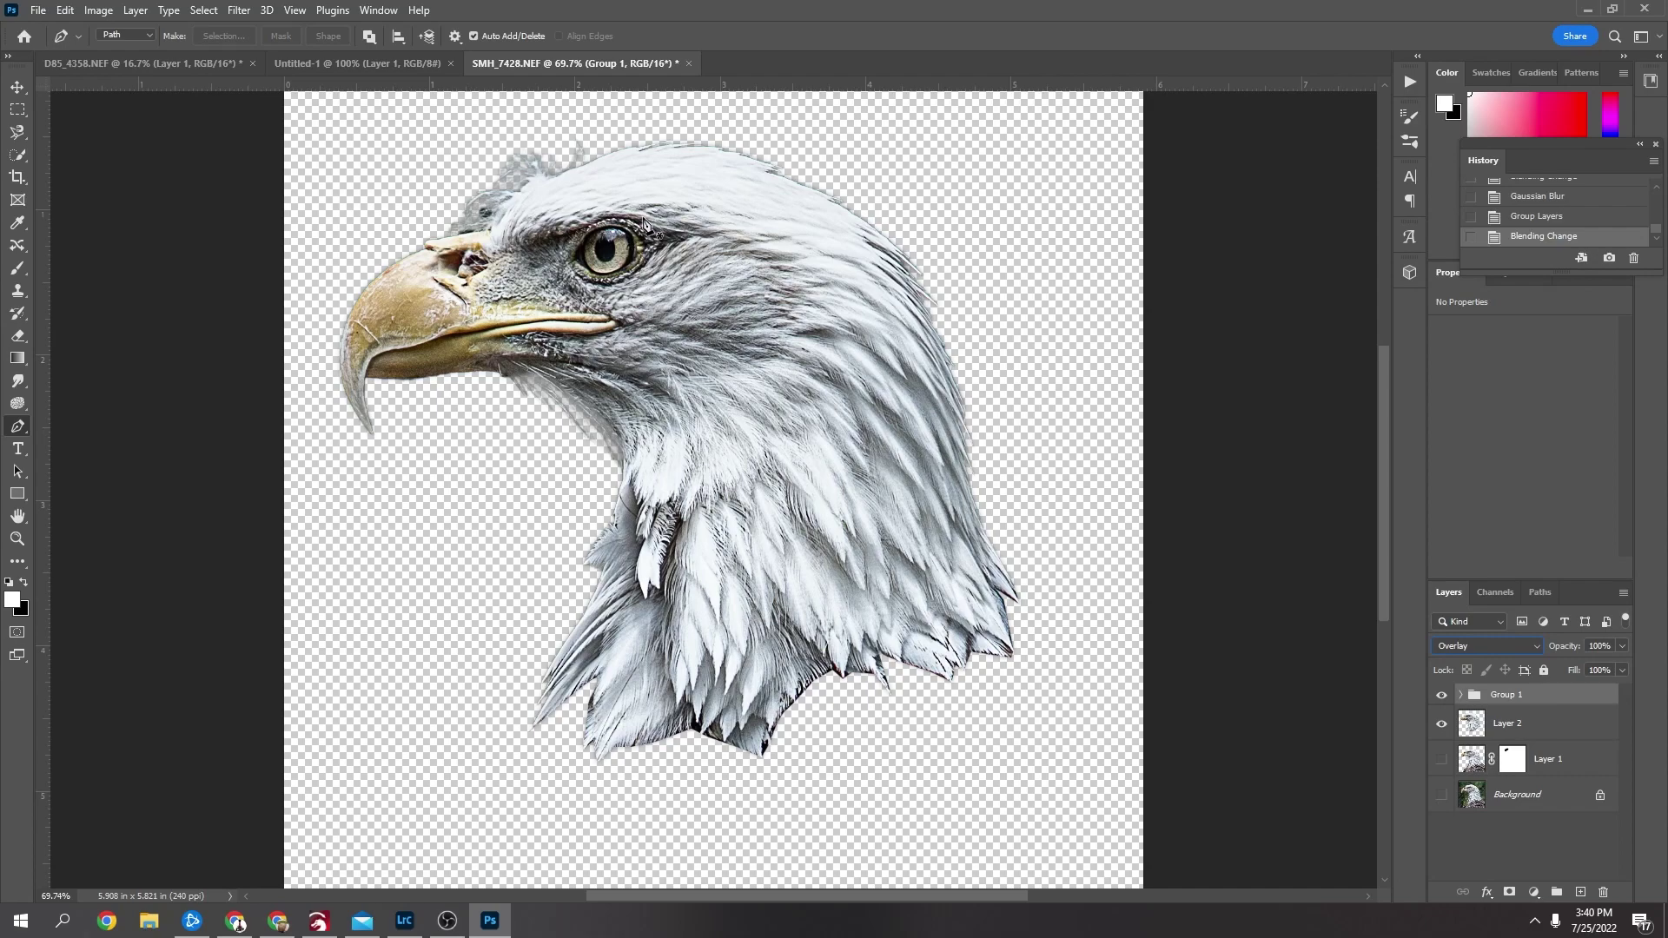
# - Zoom in on the eye and beak, then toggle Group 1 to compare before and after
pyautogui.press('z')
pyautogui.moveTo(686, 339); pyautogui.dragTo(892, 561)
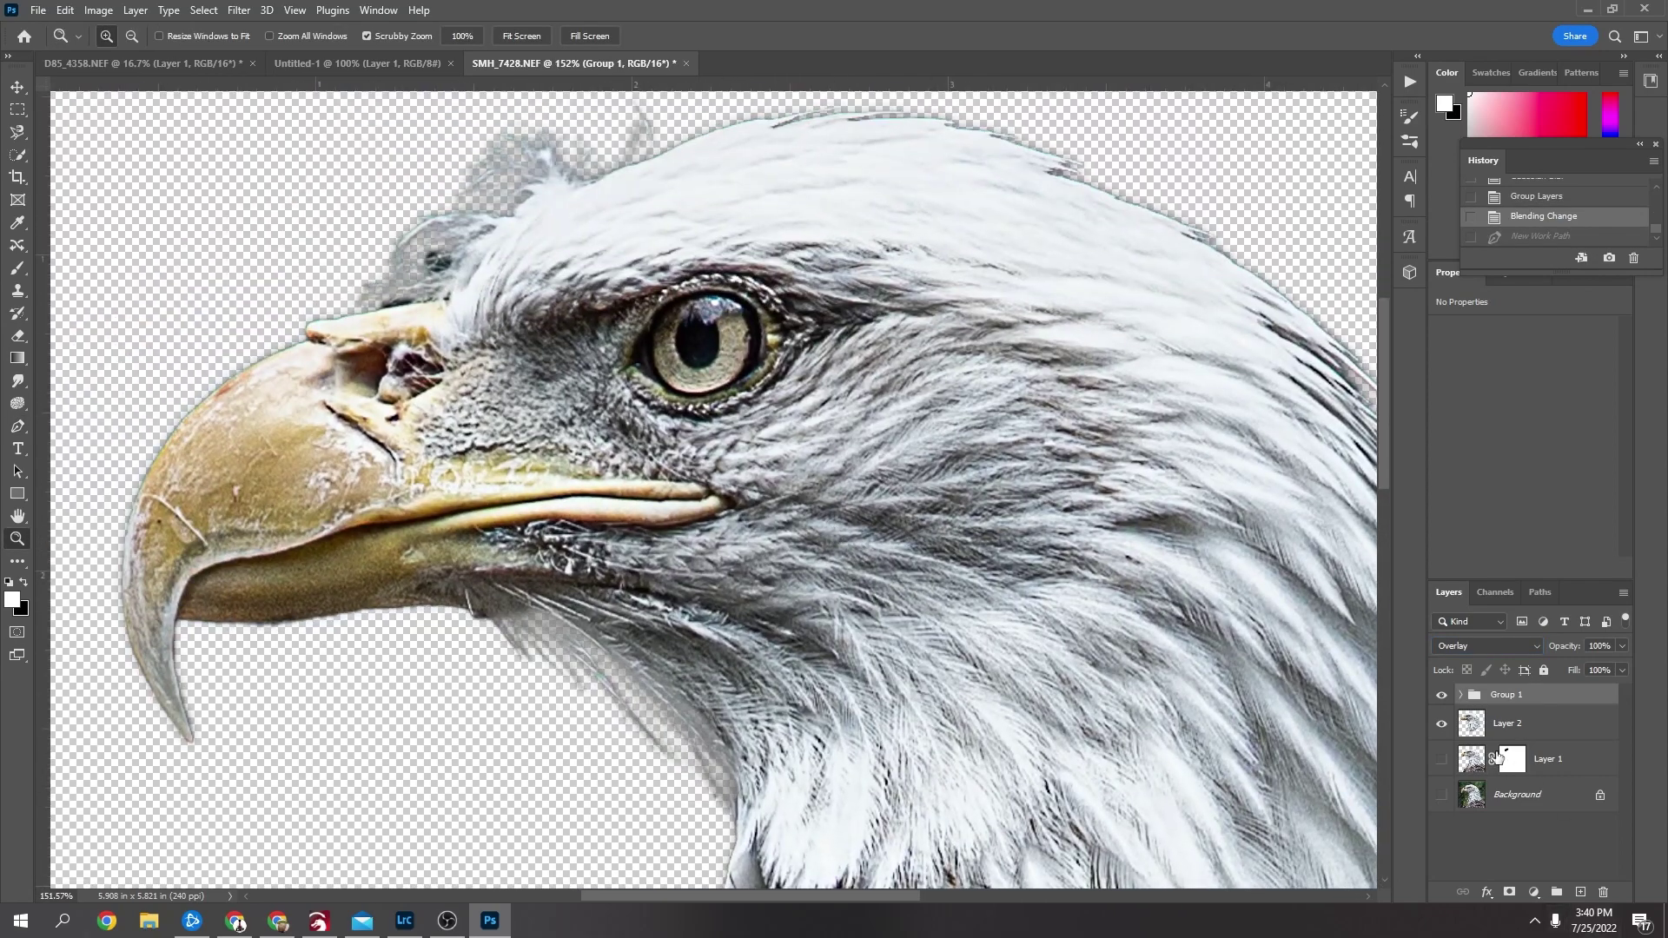
pyautogui.click(1441, 696)
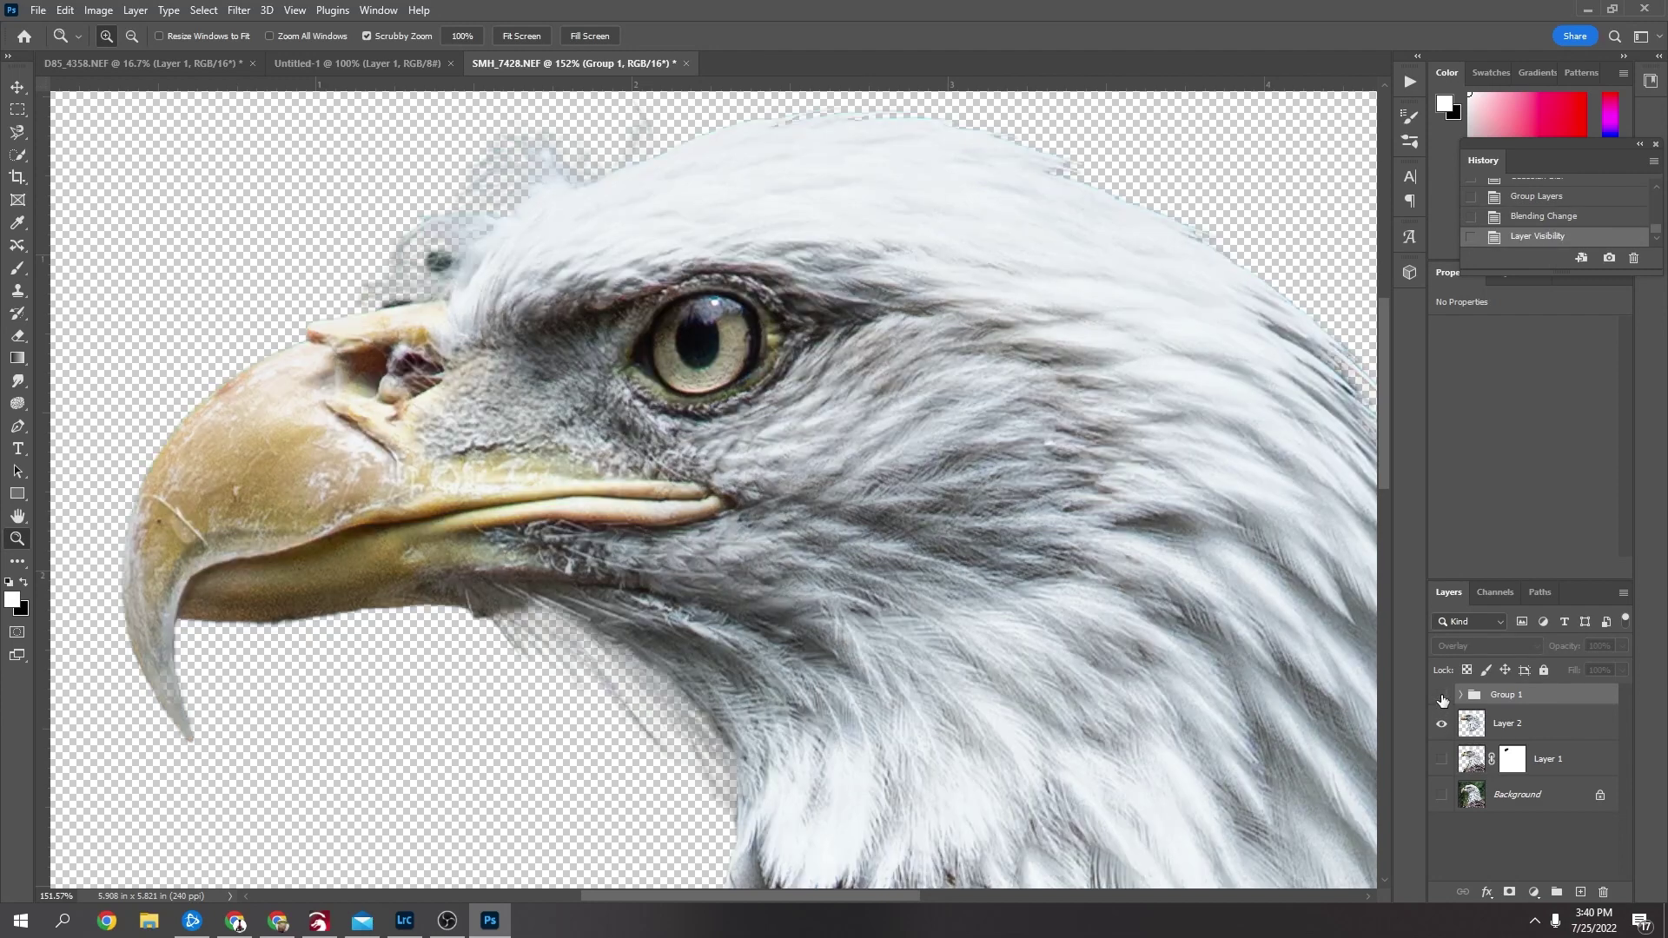
pyautogui.click(1442, 697)
pyautogui.click(1442, 698)
pyautogui.click(1442, 698)
pyautogui.click(1442, 697)
pyautogui.click(1442, 698)
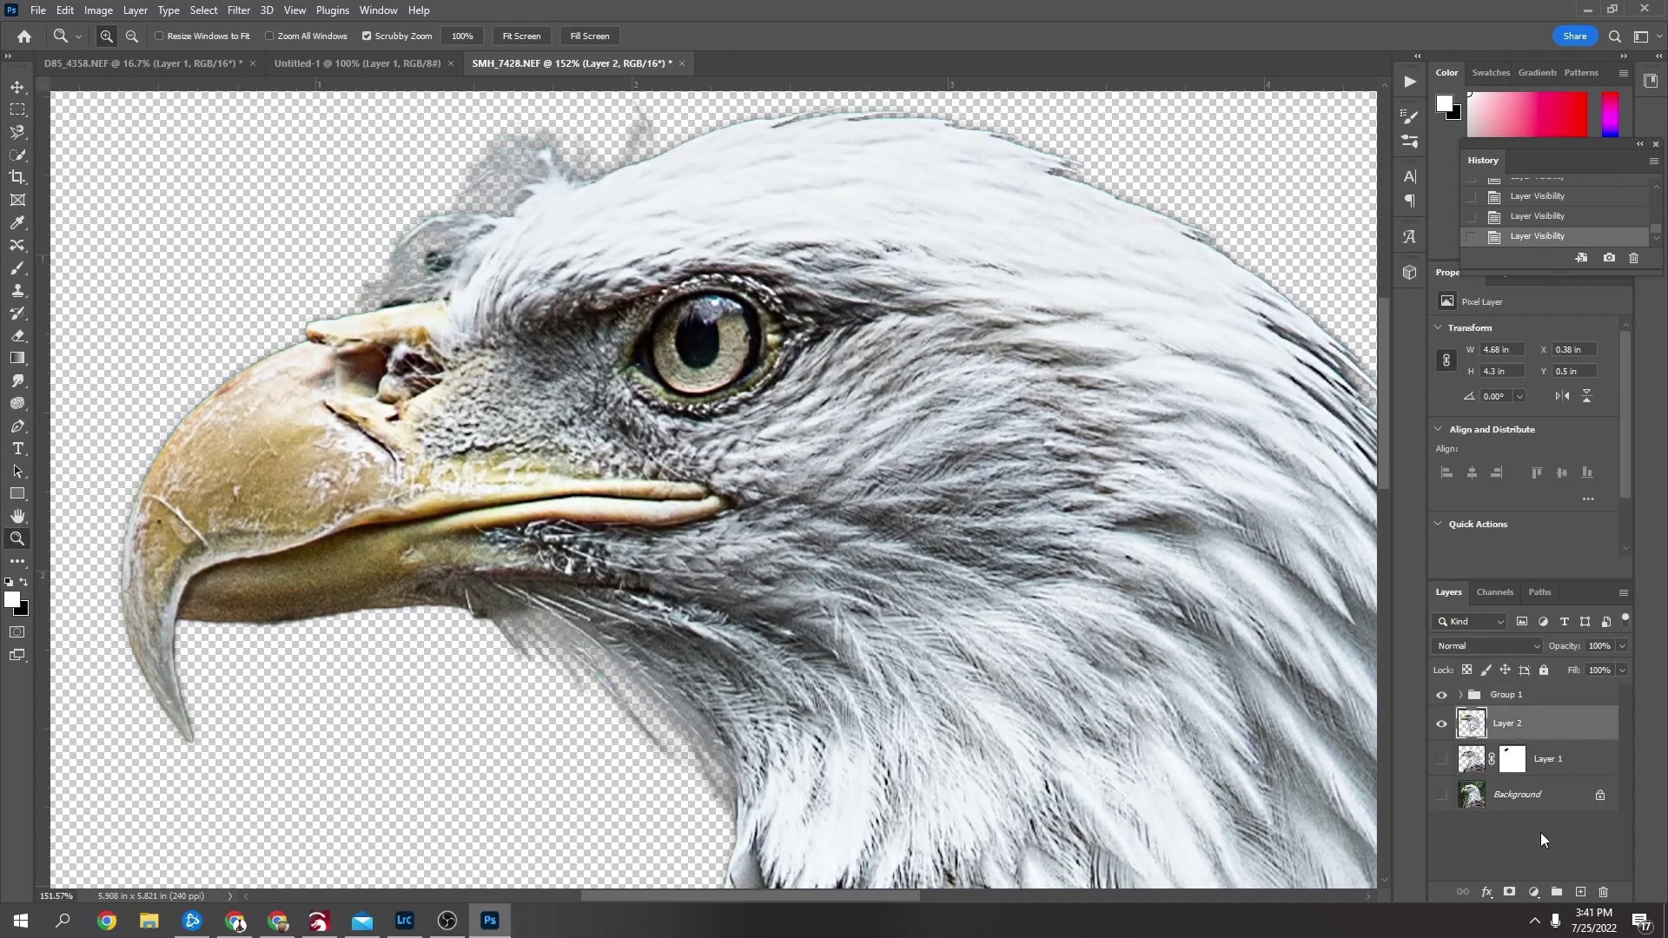
pyautogui.hotkey('ctrl', '0')
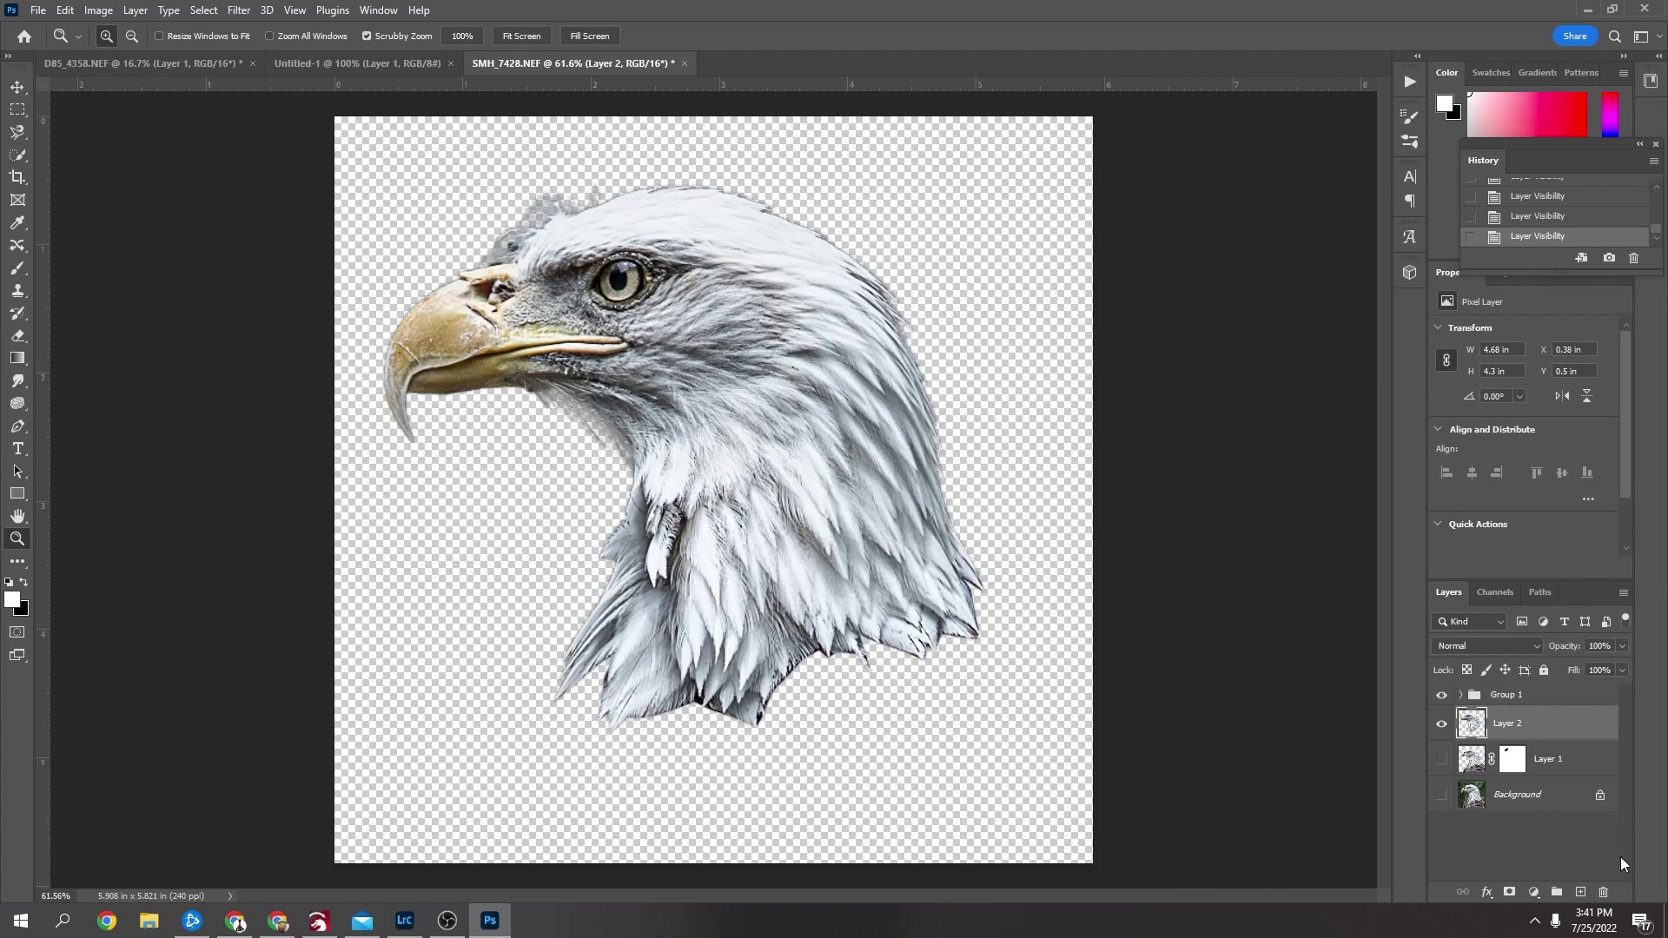
# - Add a Black & White adjustment layer and move it above Group 1
pyautogui.click(1533, 892)
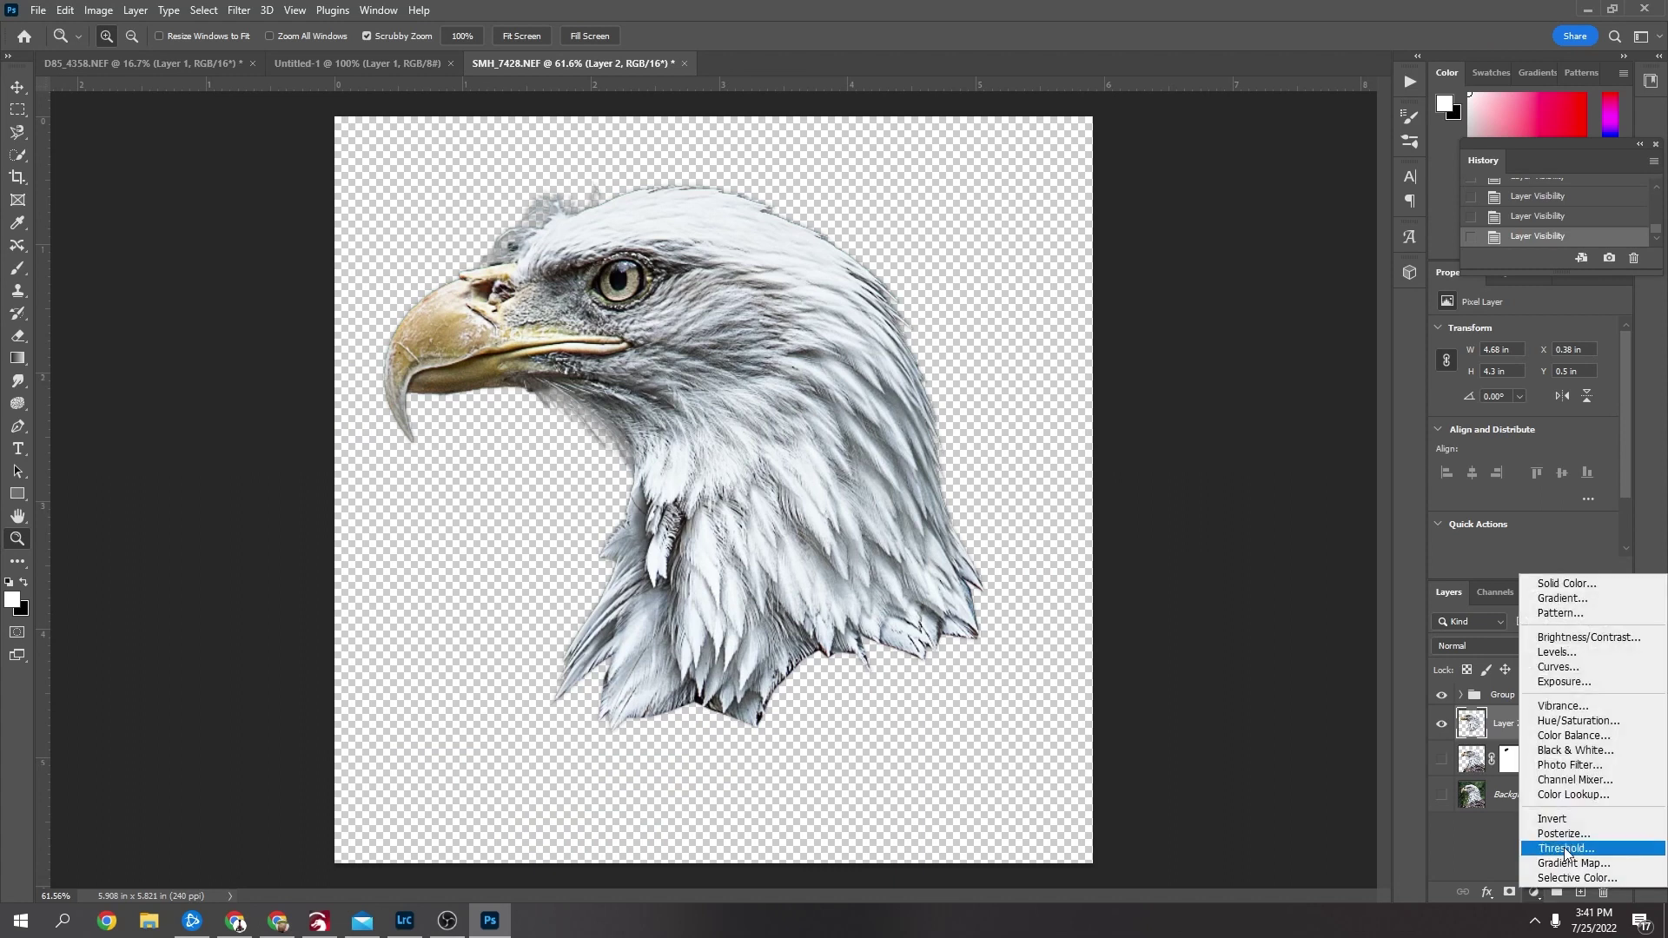
pyautogui.click(1581, 748)
pyautogui.hotkey('ctrl', ']')
pyautogui.hotkey('ctrl', ']')
pyautogui.hotkey('ctrl', ']')
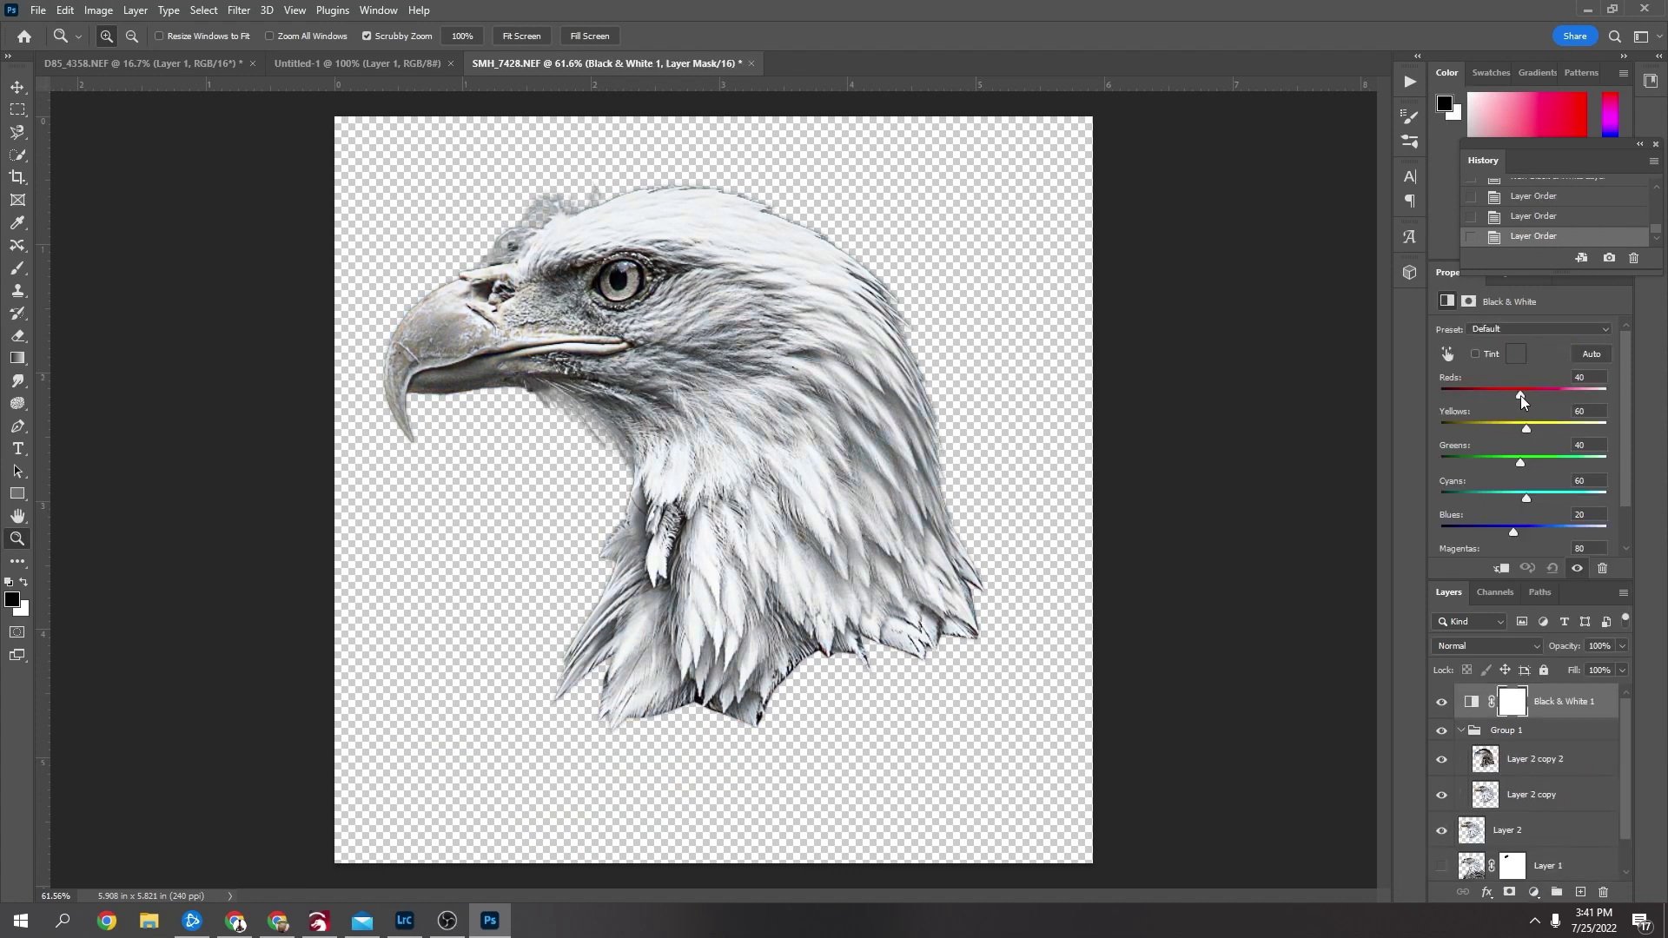
# - Tune the Black & White sliders: Reds 195, Yellows 96, Greens 300, Cyans 300, Blues −200
pyautogui.moveTo(1520, 394); pyautogui.dragTo(1436, 418)
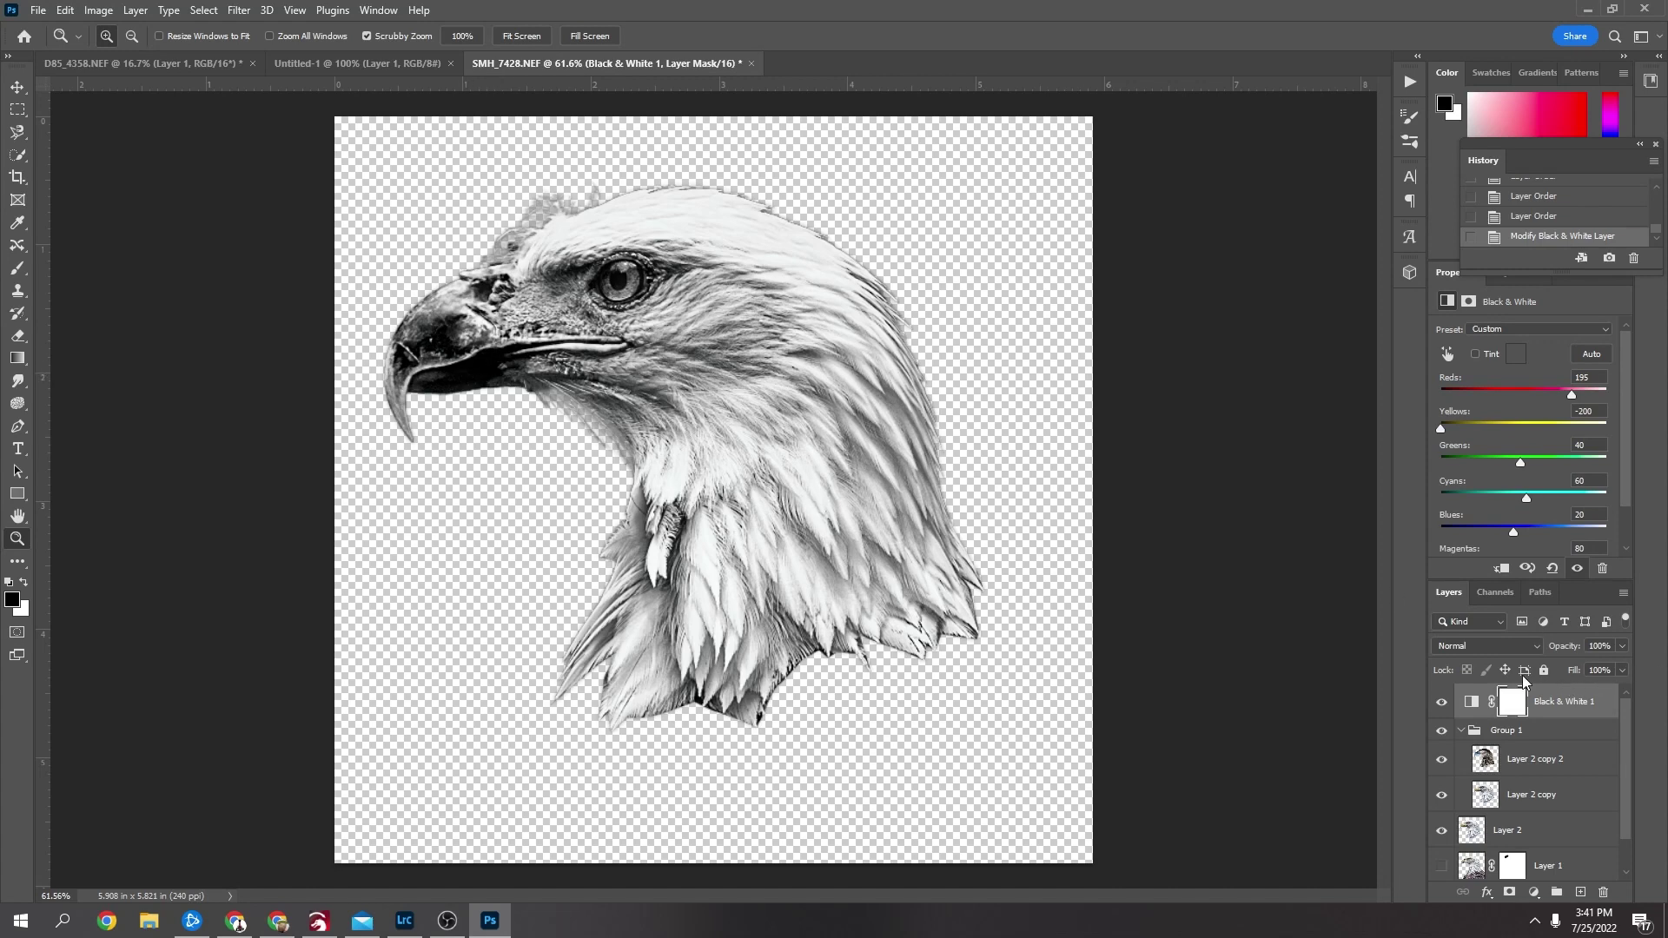
pyautogui.moveTo(1448, 433); pyautogui.dragTo(1535, 426)
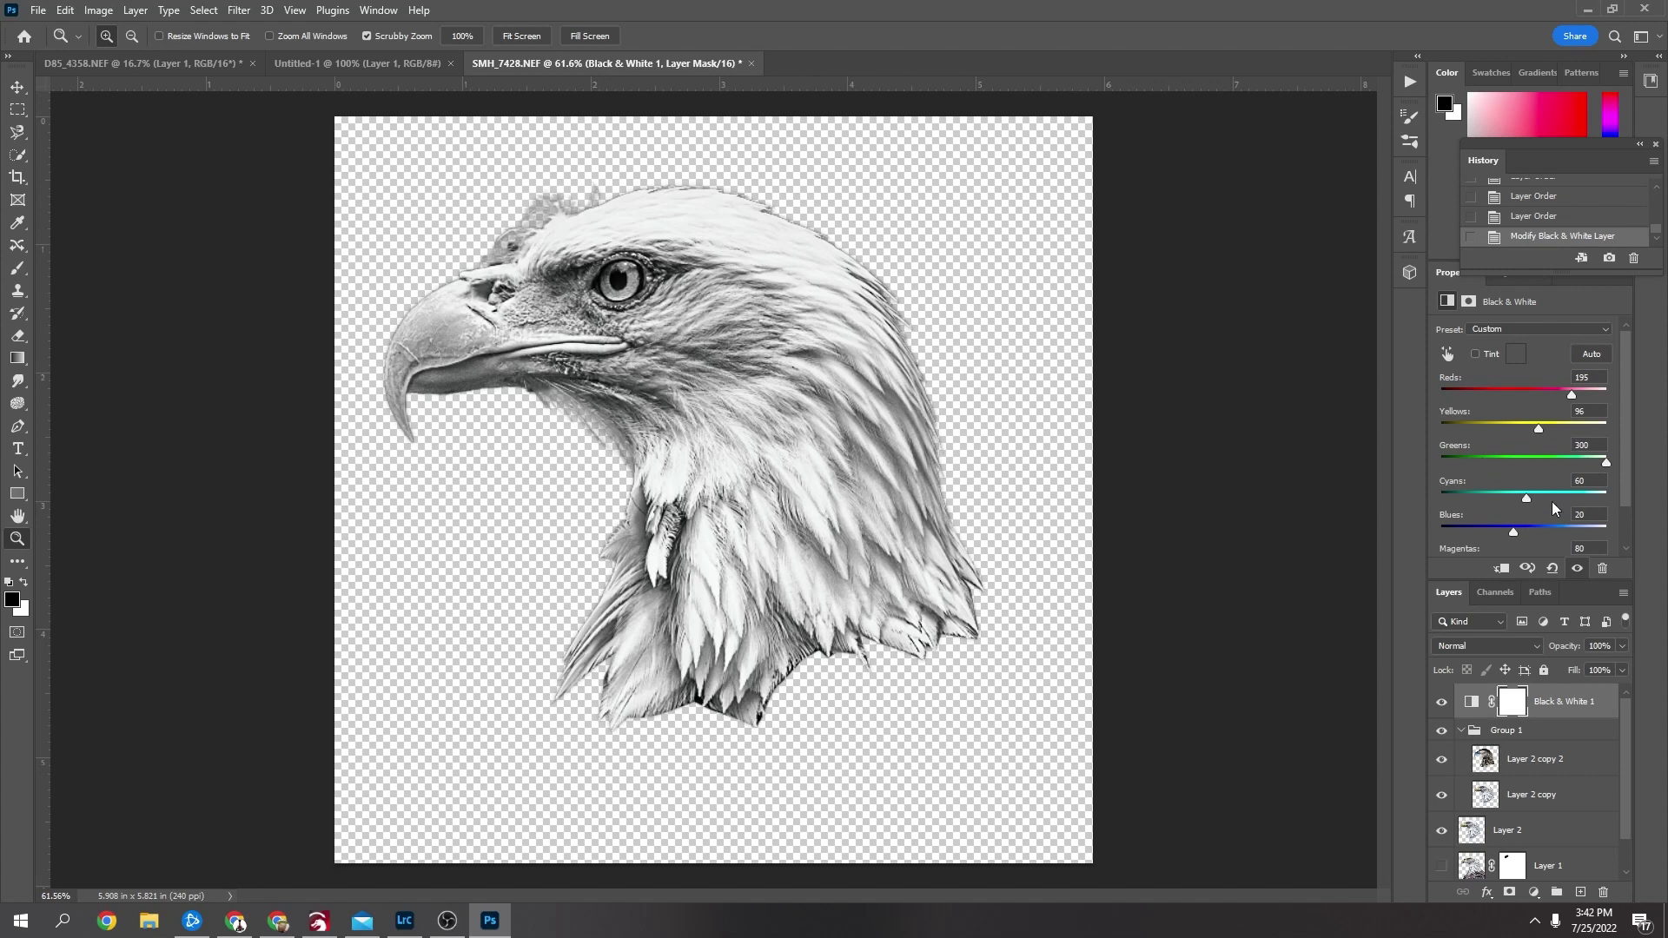
pyautogui.moveTo(1510, 492); pyautogui.dragTo(1497, 476)
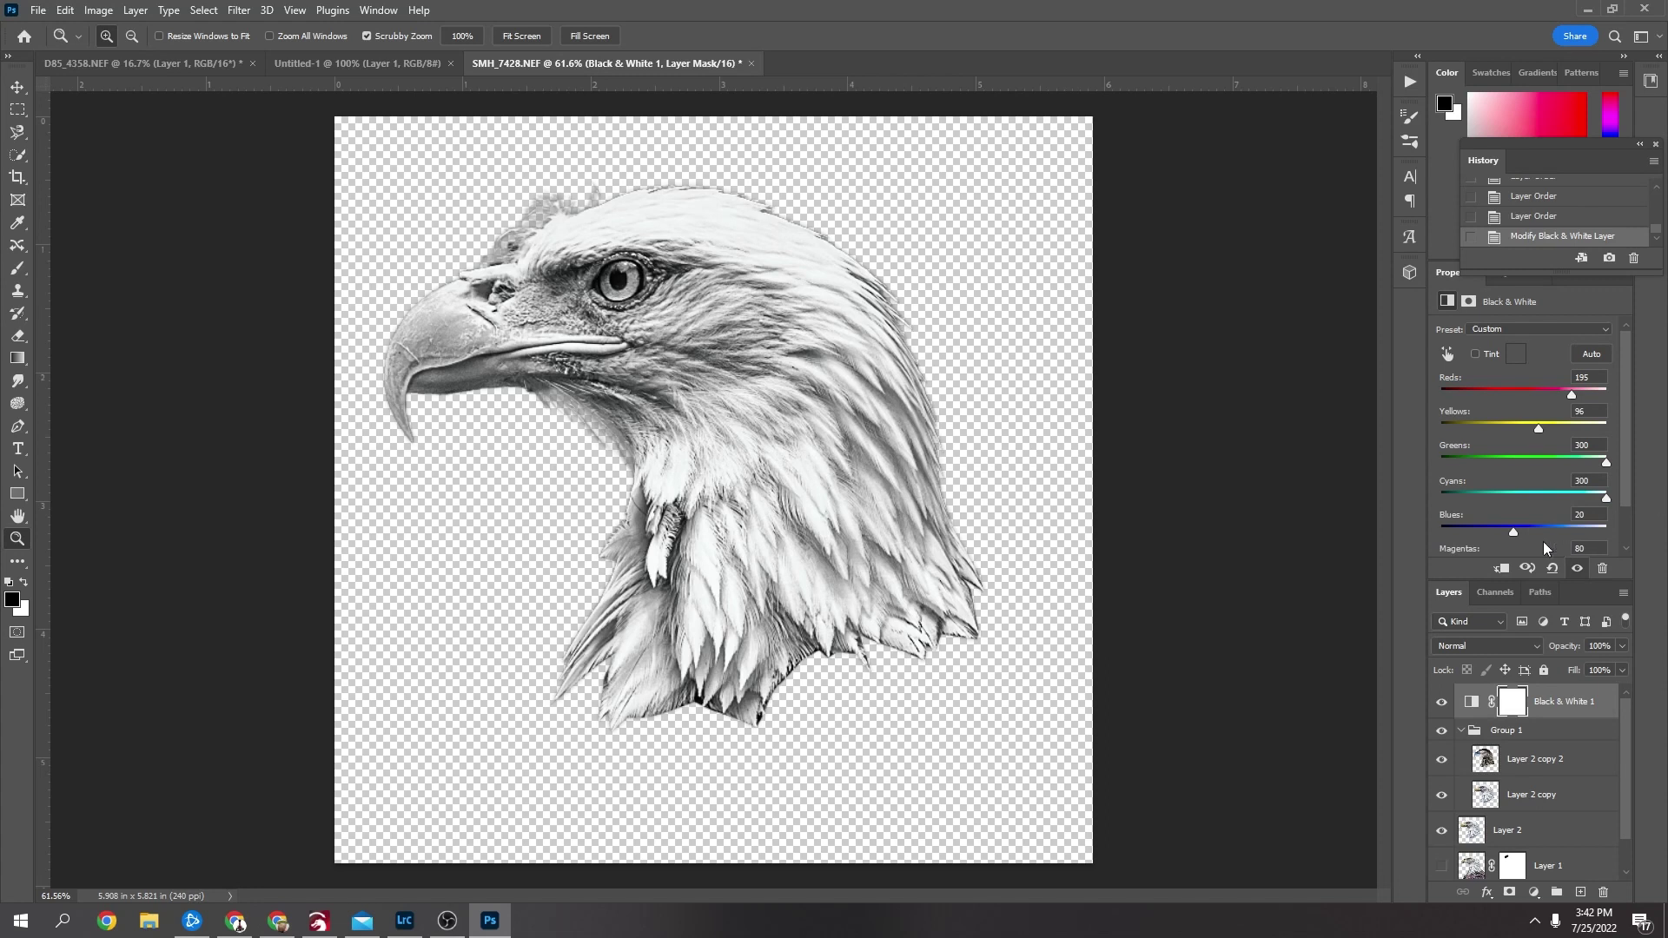
pyautogui.moveTo(1487, 528); pyautogui.dragTo(1441, 527)
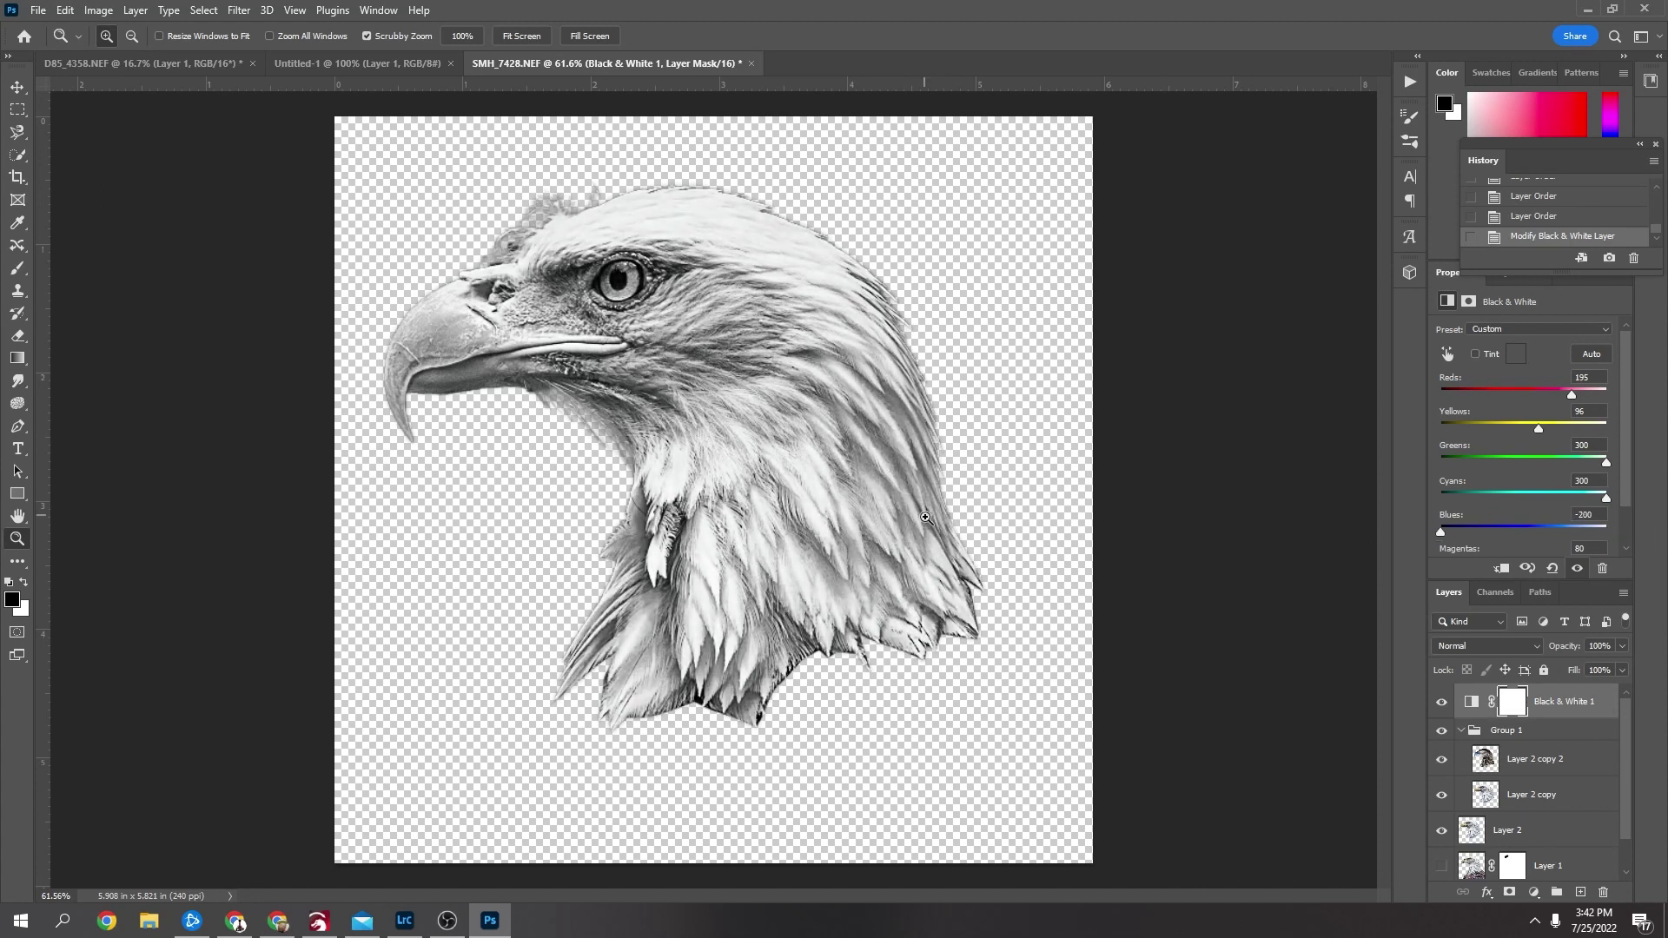
pyautogui.moveTo(1442, 529)
pyautogui.mouseDown()
pyautogui.moveTo(1622, 540)
pyautogui.moveTo(1424, 527)
pyautogui.mouseUp()
pyautogui.click(38, 13)
# - Export the black-and-white eagle with Save for Web as a JPEG named 'eagle' on the Desktop
pyautogui.click(39, 12)
pyautogui.click(38, 12)
pyautogui.moveTo(157, 283)
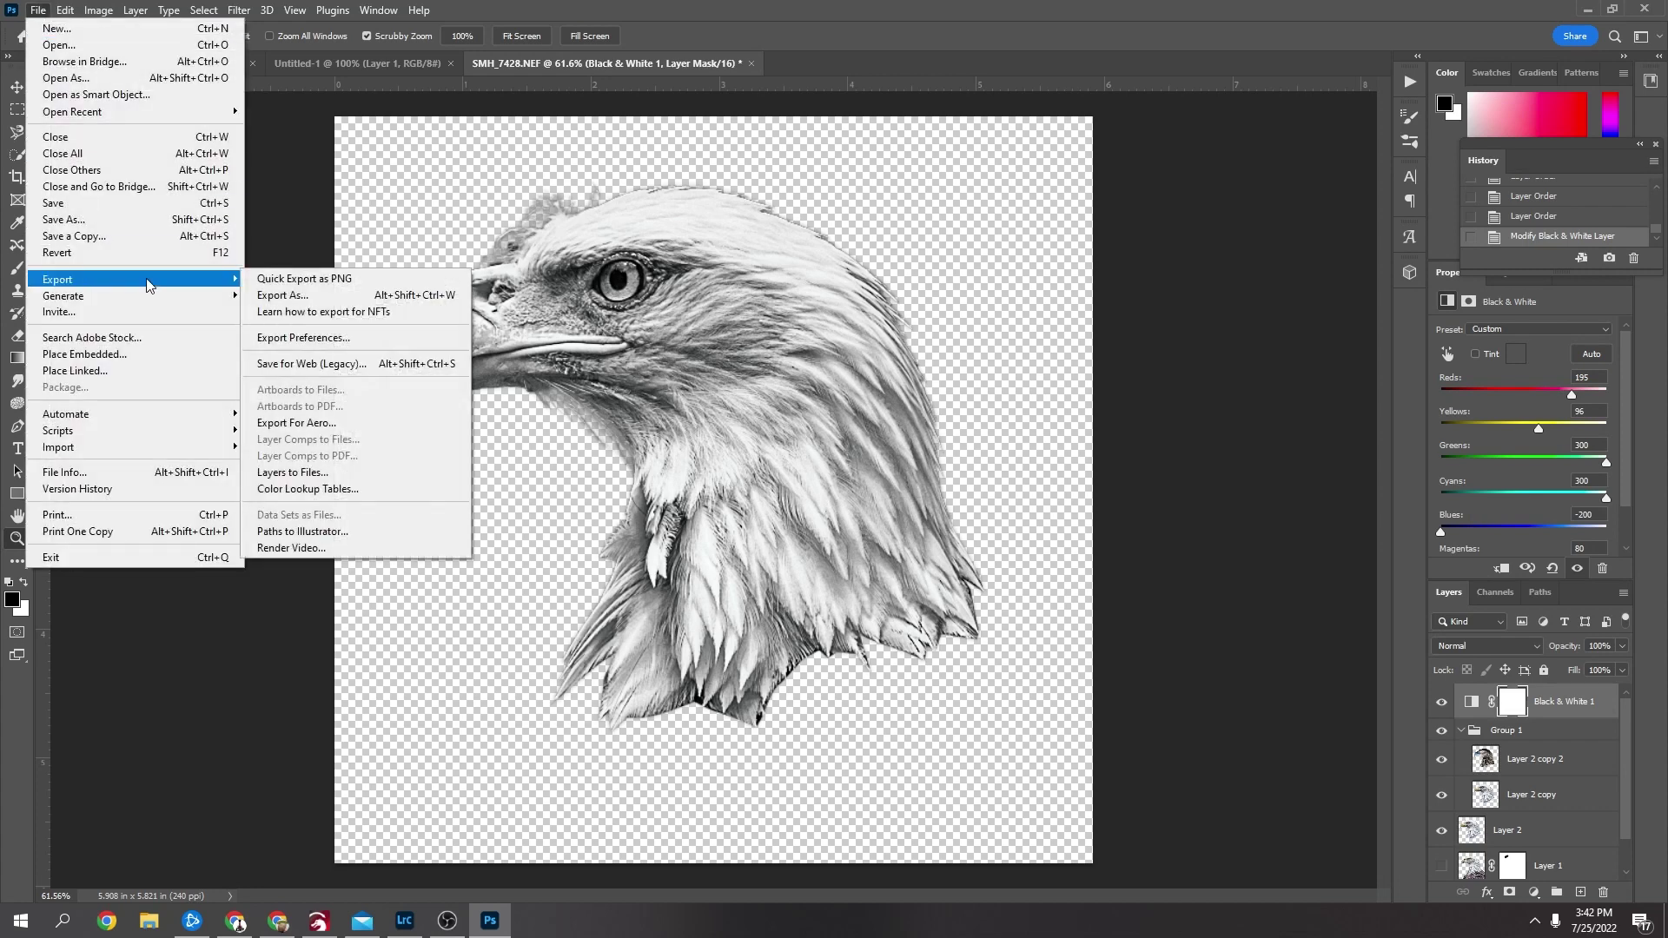
pyautogui.click(312, 365)
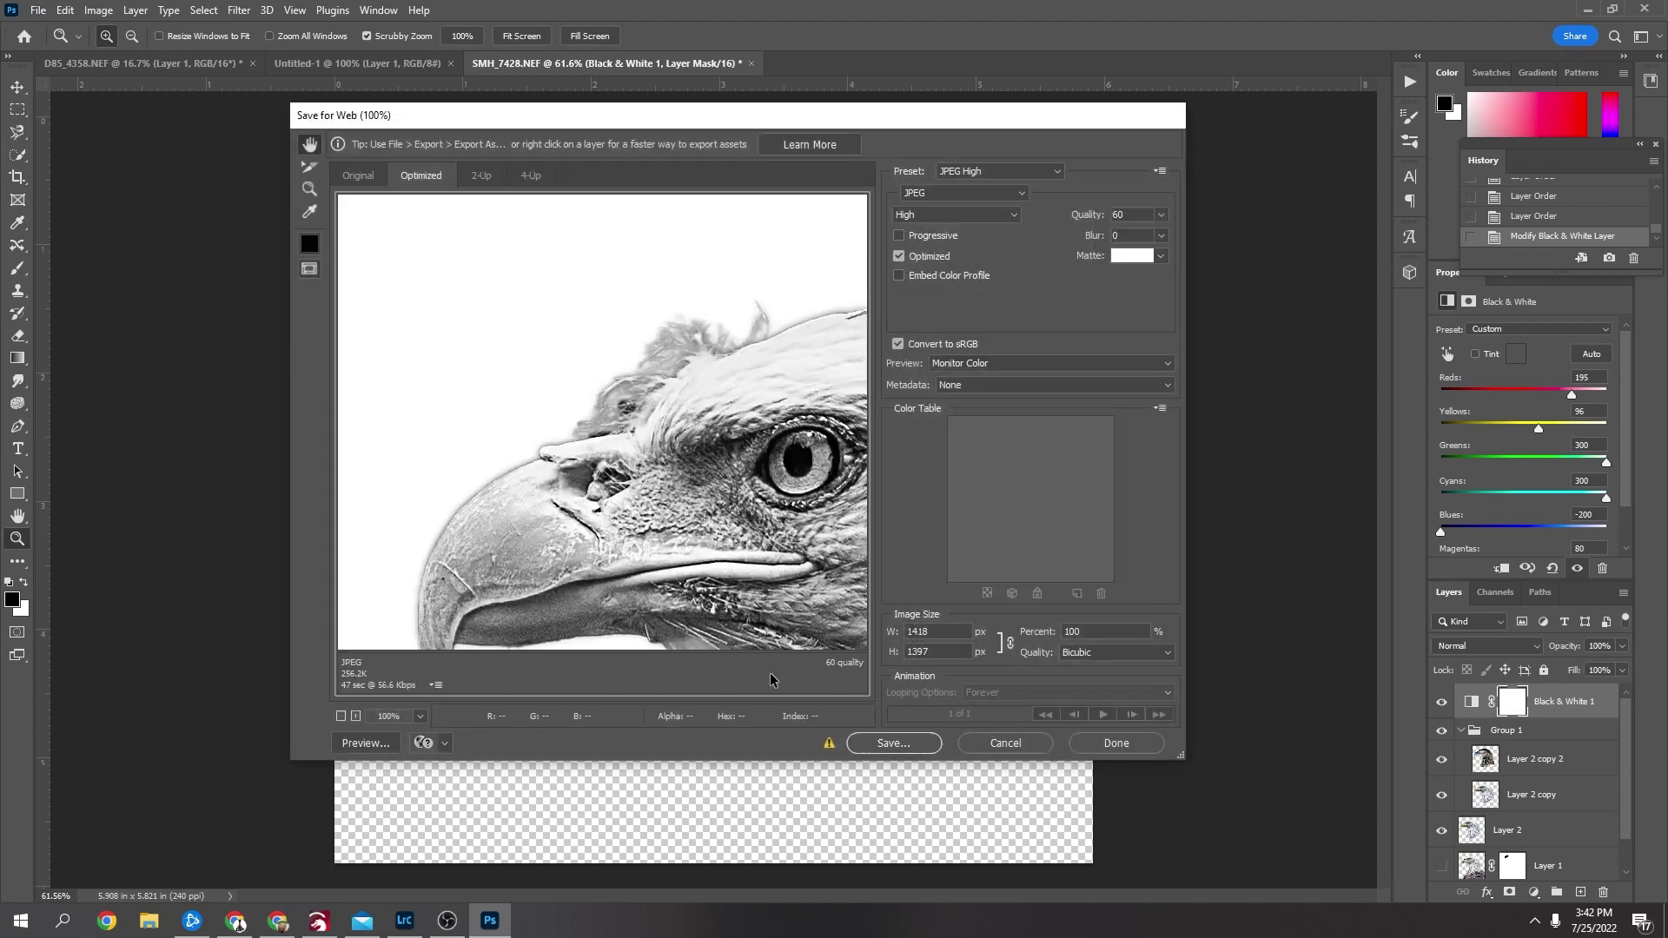
pyautogui.click(906, 747)
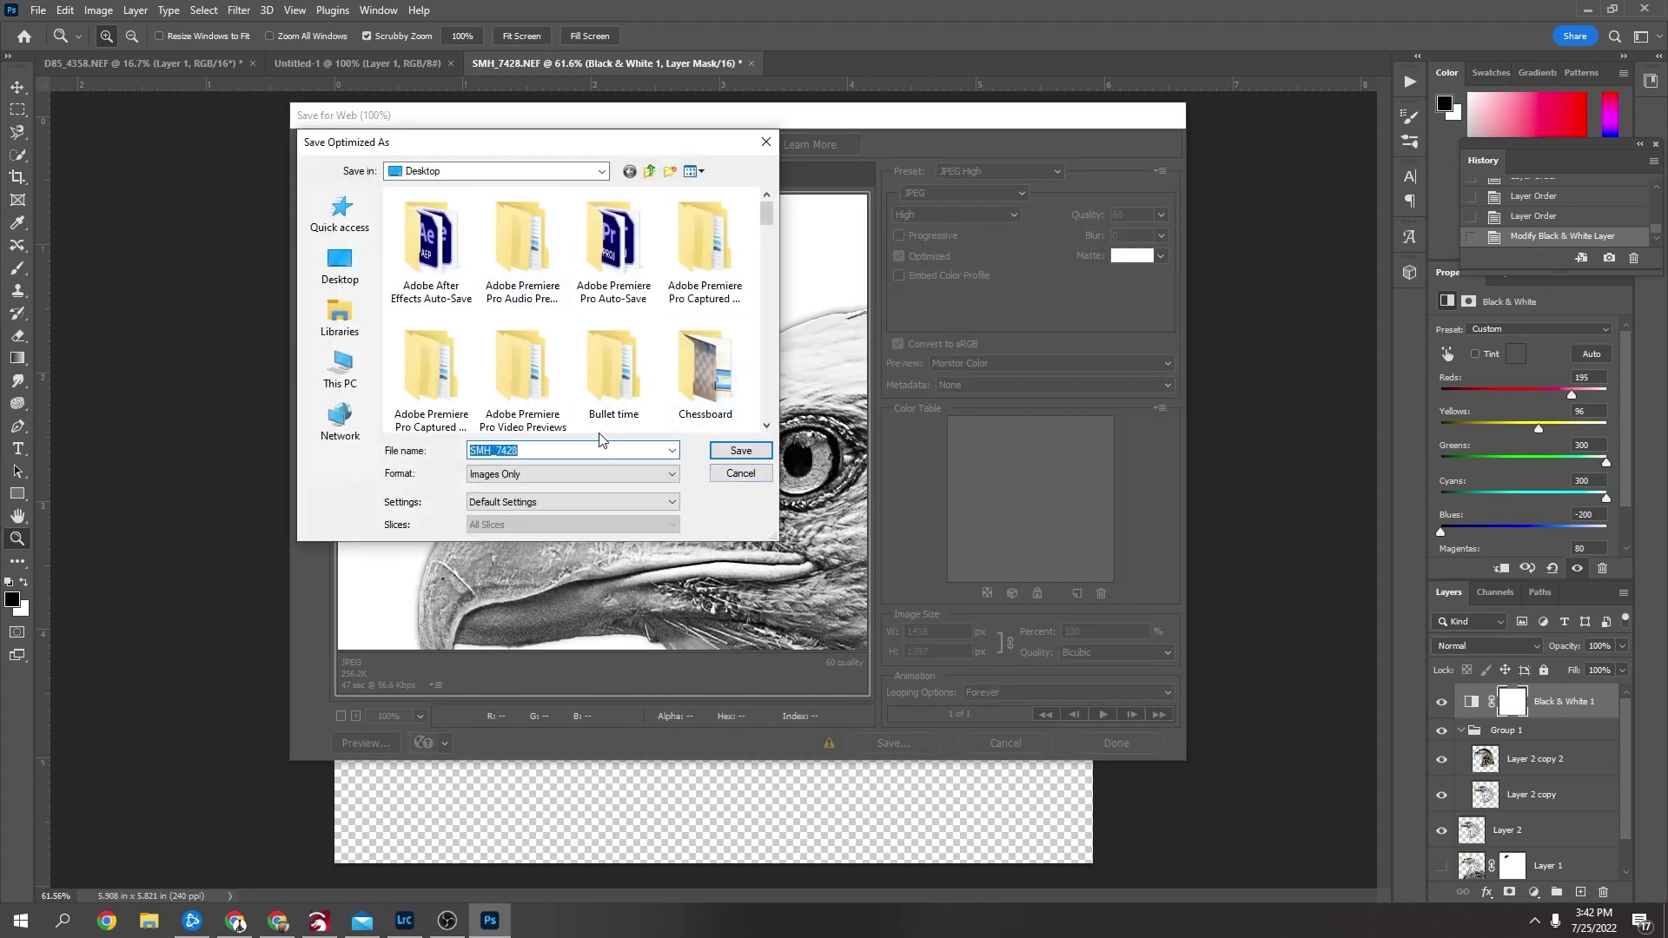
pyautogui.write('eagle')
pyautogui.click(752, 453)
# - Load the imag-r.com website in the web browser
pyautogui.click(1587, 8)
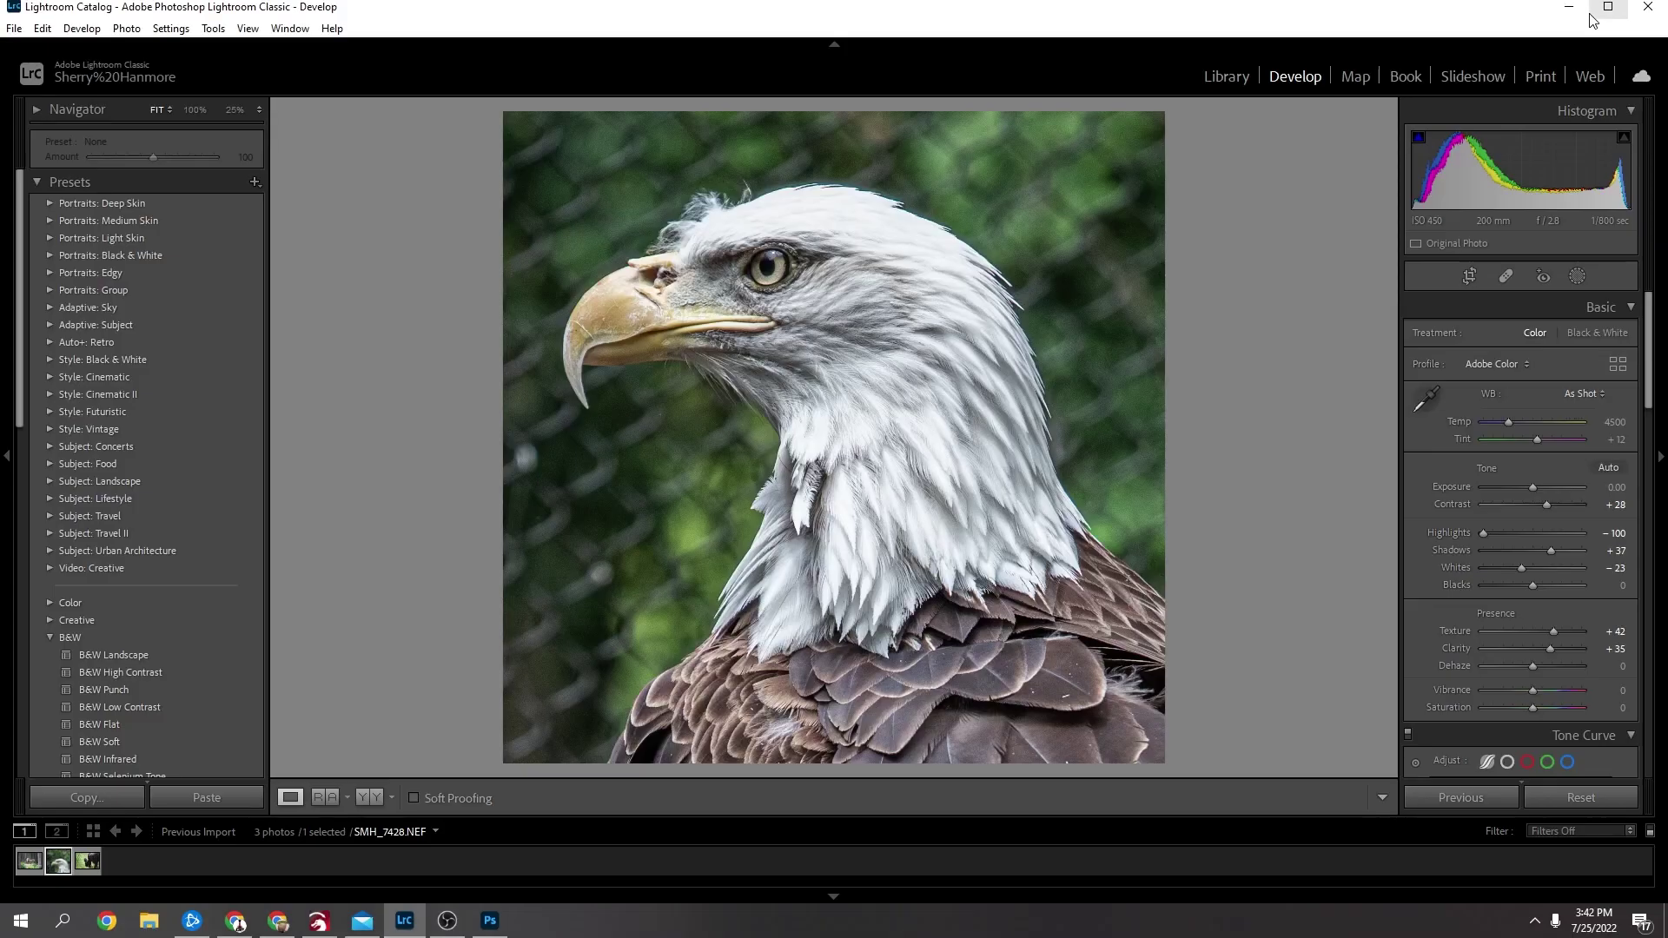
pyautogui.click(1587, 9)
pyautogui.write('imag-r.com')
pyautogui.press('Return')
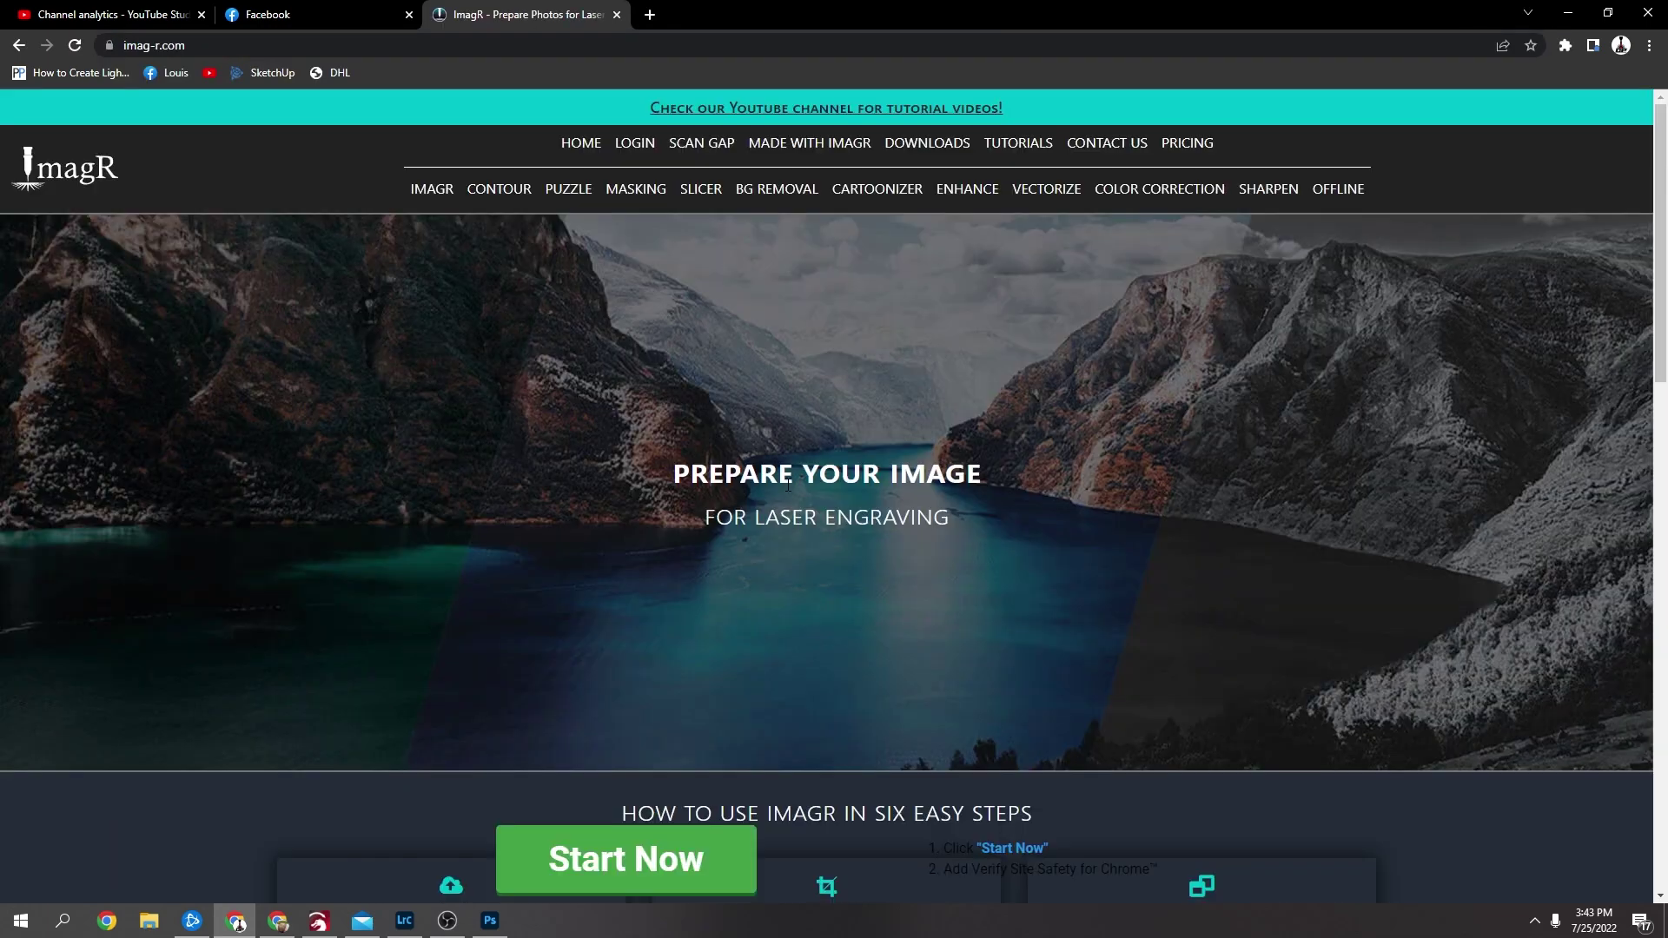
pyautogui.scroll(-12, 771, 502)
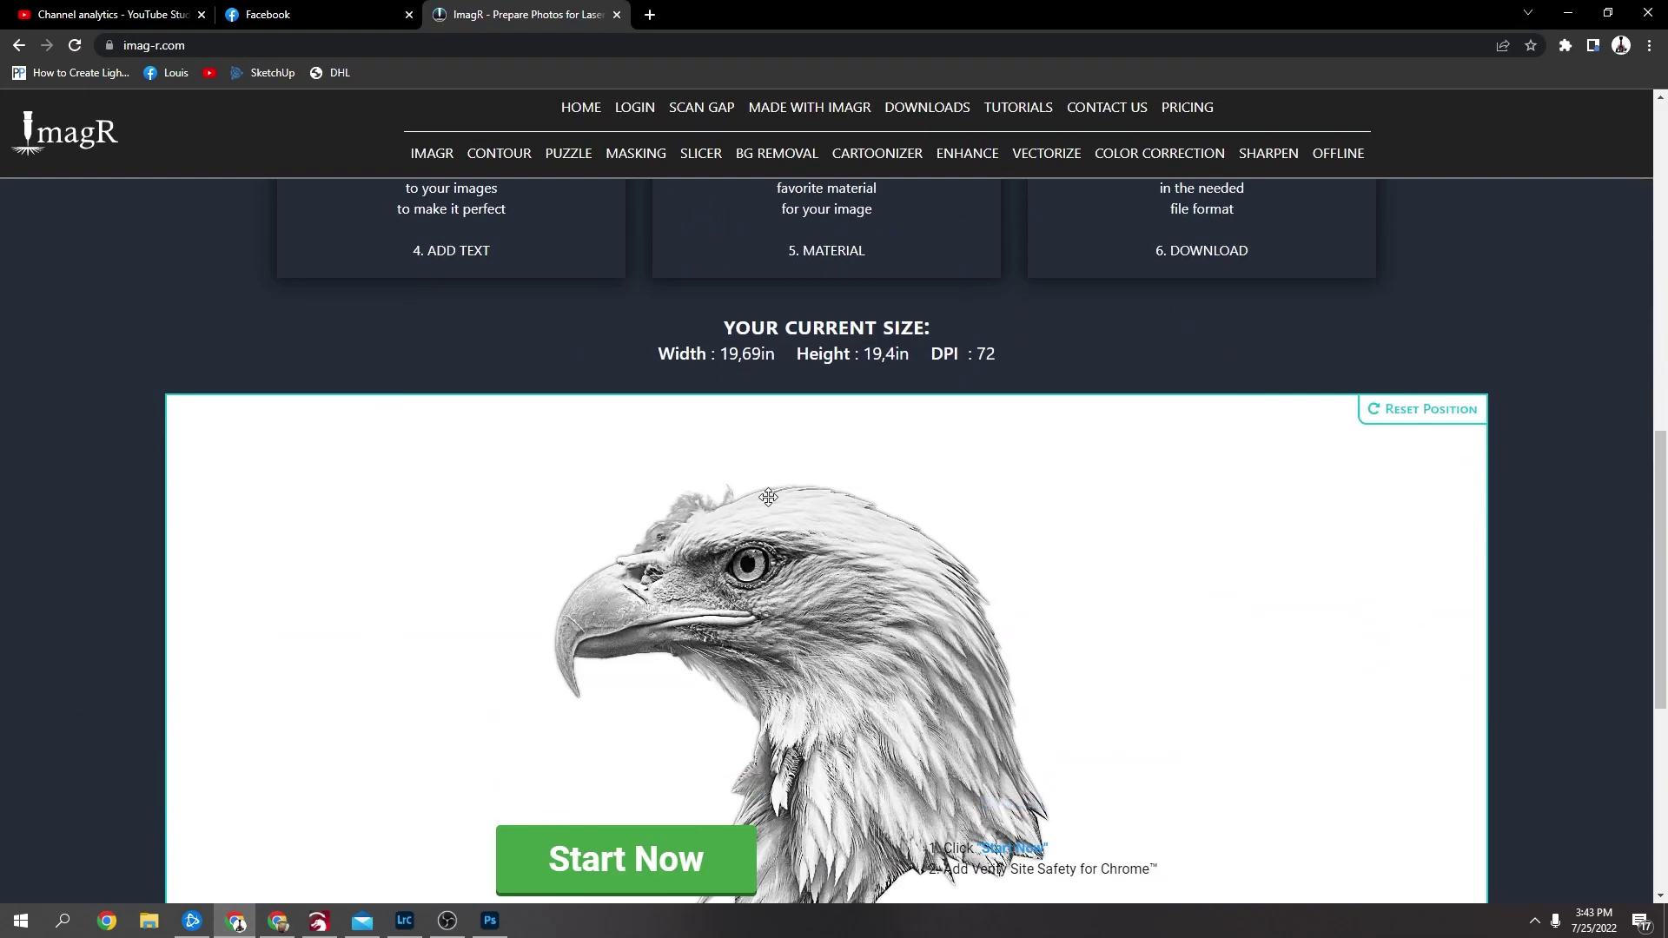
pyautogui.scroll(-2, 764, 506)
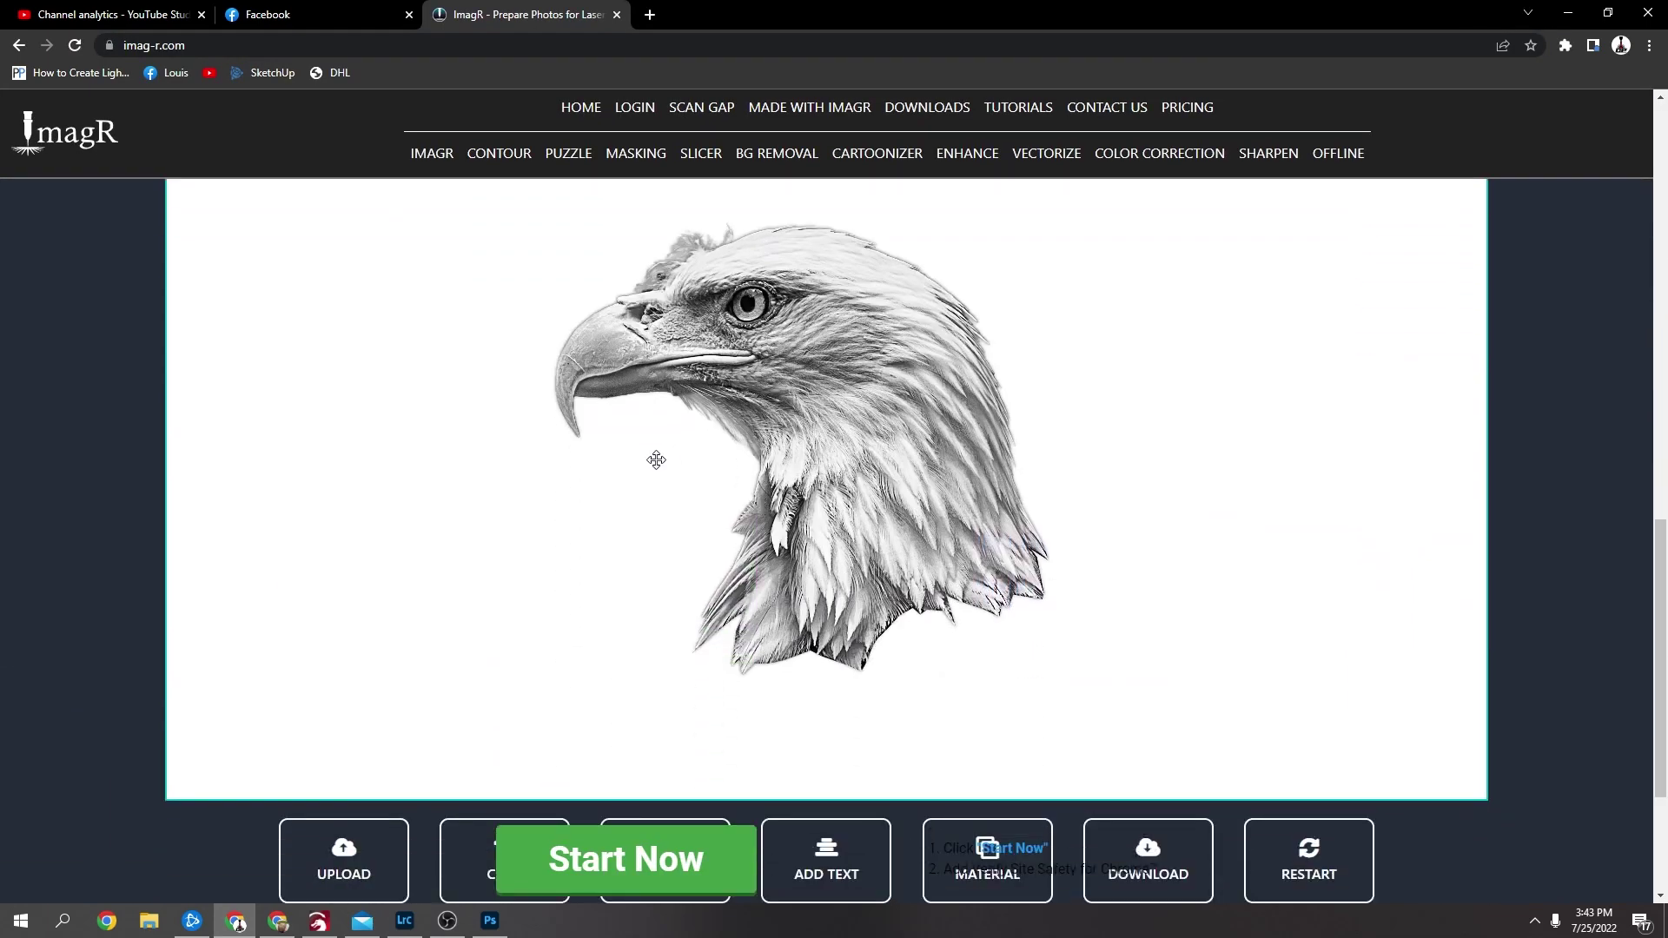
pyautogui.scroll(1, 608, 441)
pyautogui.scroll(-4, 647, 441)
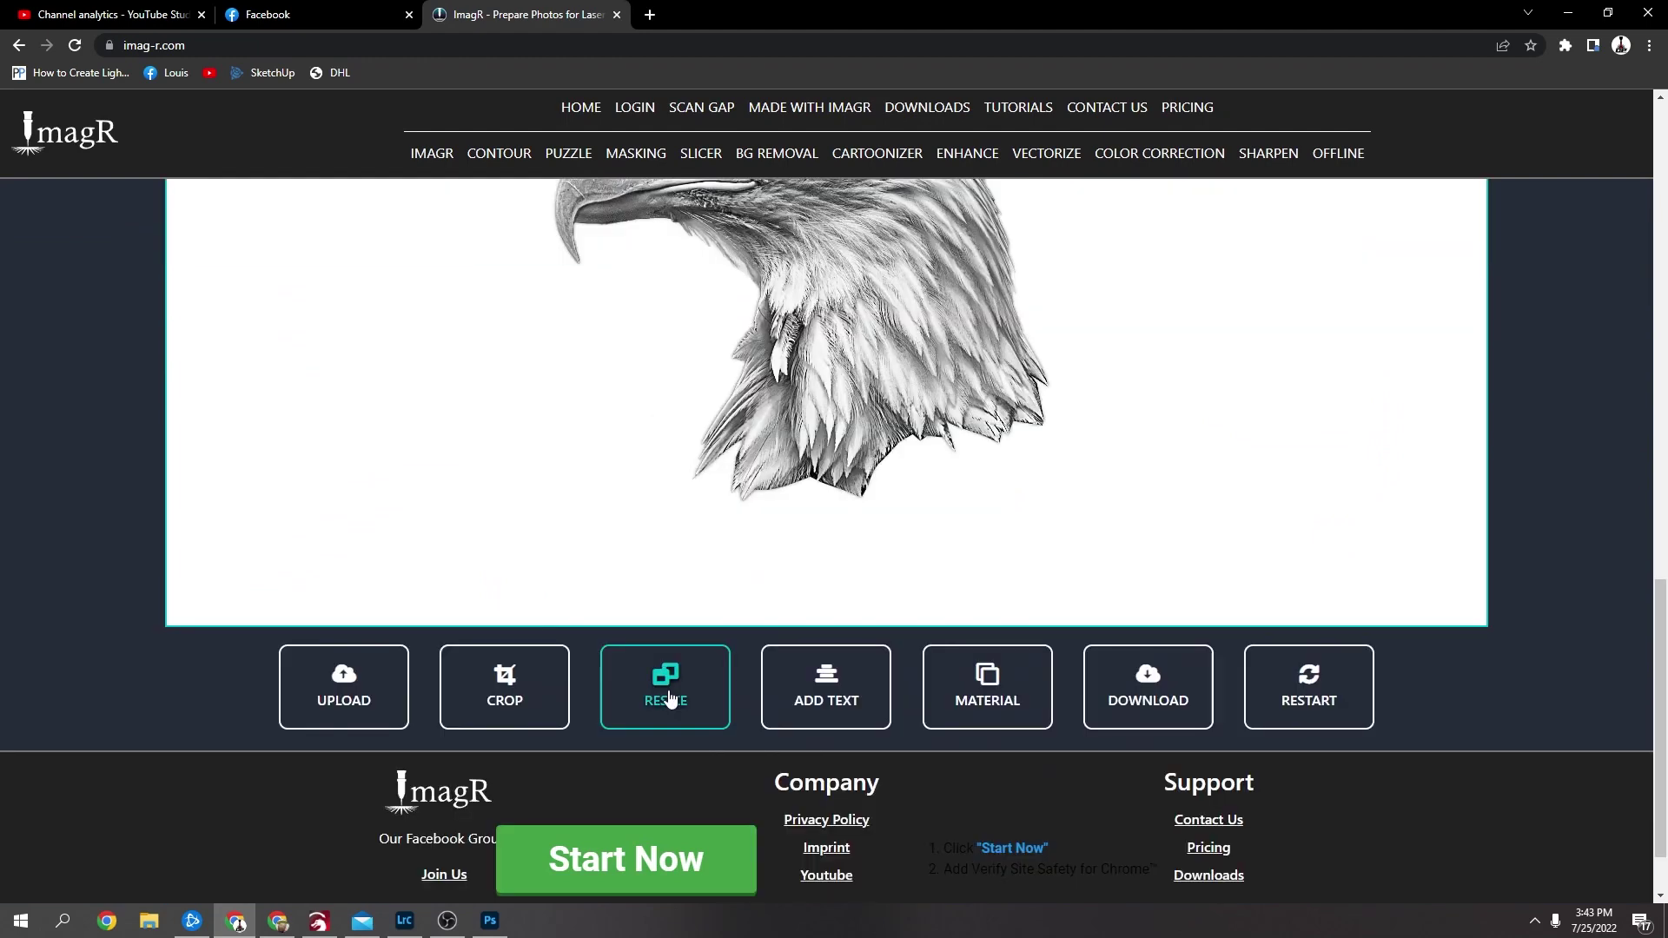
# - Enter resize settings in inches: height 6 (width 6.09) at 260 DPI
pyautogui.click(669, 693)
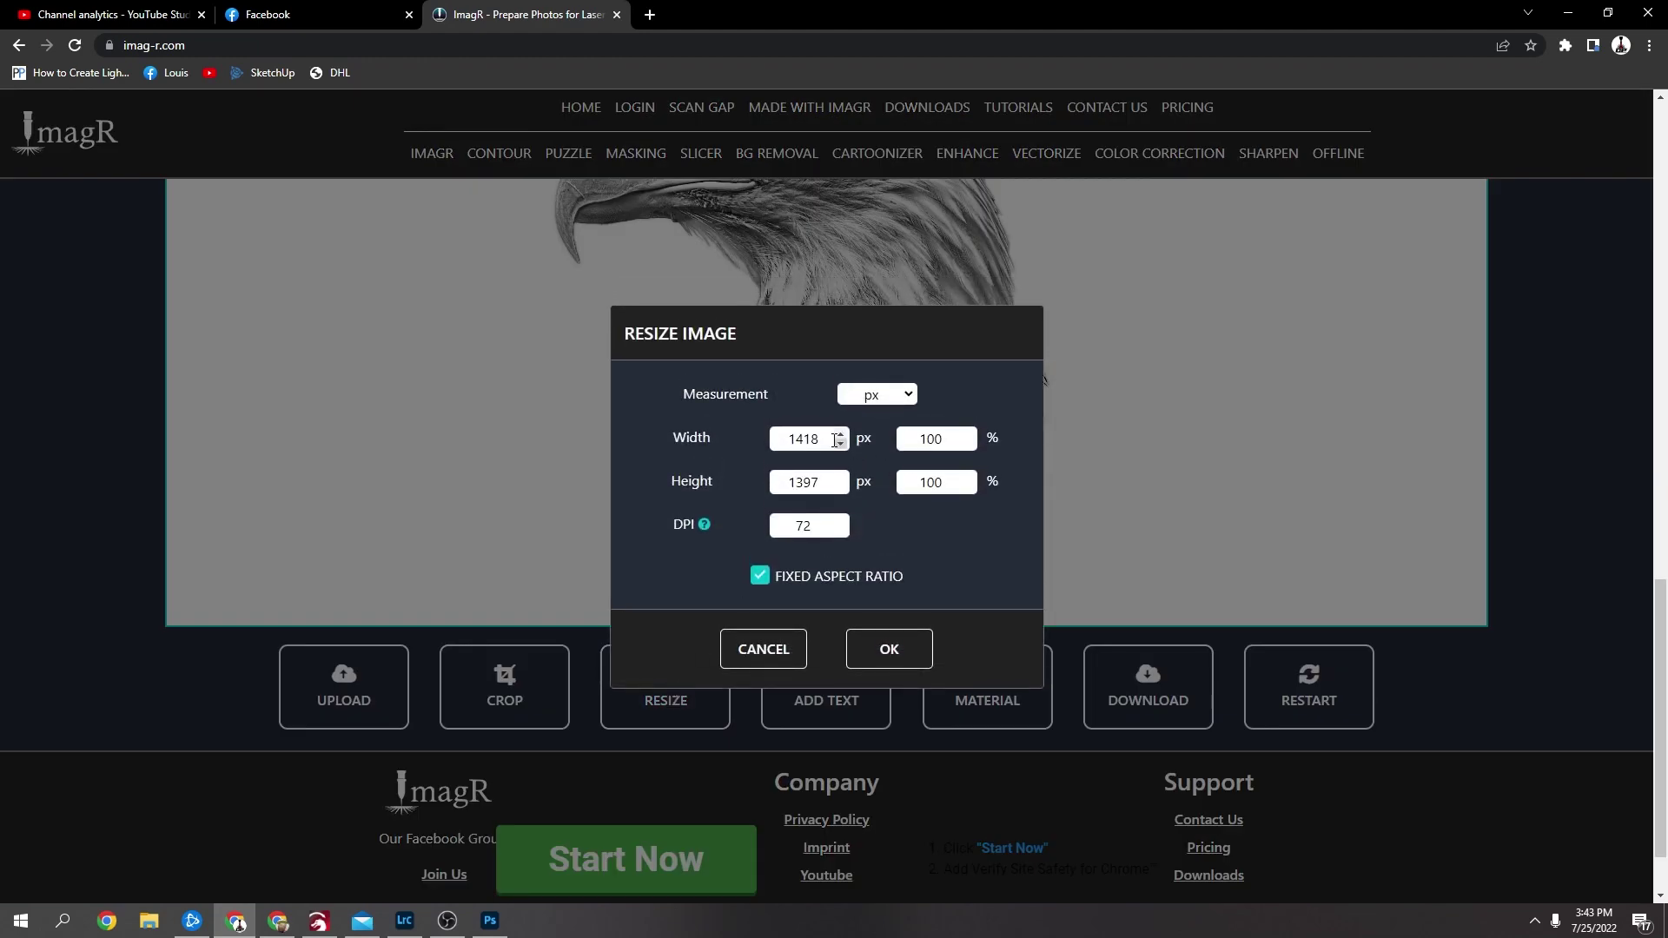
pyautogui.click(879, 398)
pyautogui.click(887, 427)
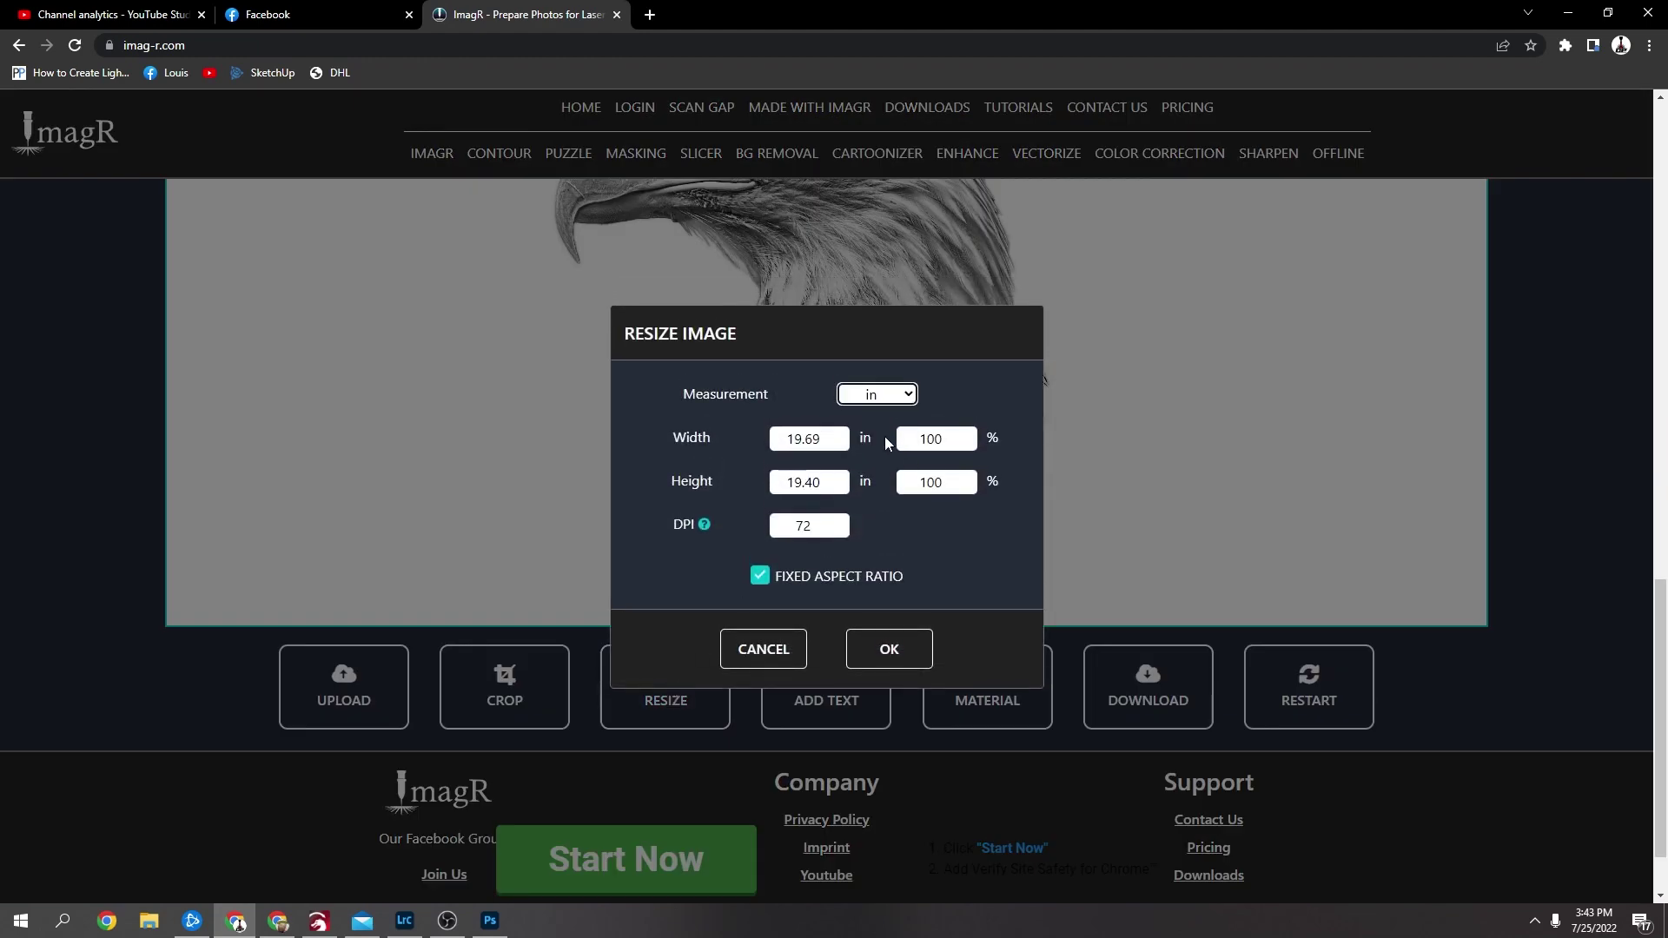
pyautogui.click(830, 438)
pyautogui.moveTo(833, 437); pyautogui.dragTo(657, 441)
pyautogui.write('6')
pyautogui.moveTo(833, 482); pyautogui.dragTo(730, 486)
pyautogui.write('6')
pyautogui.moveTo(829, 525); pyautogui.dragTo(759, 527)
pyautogui.write('260')
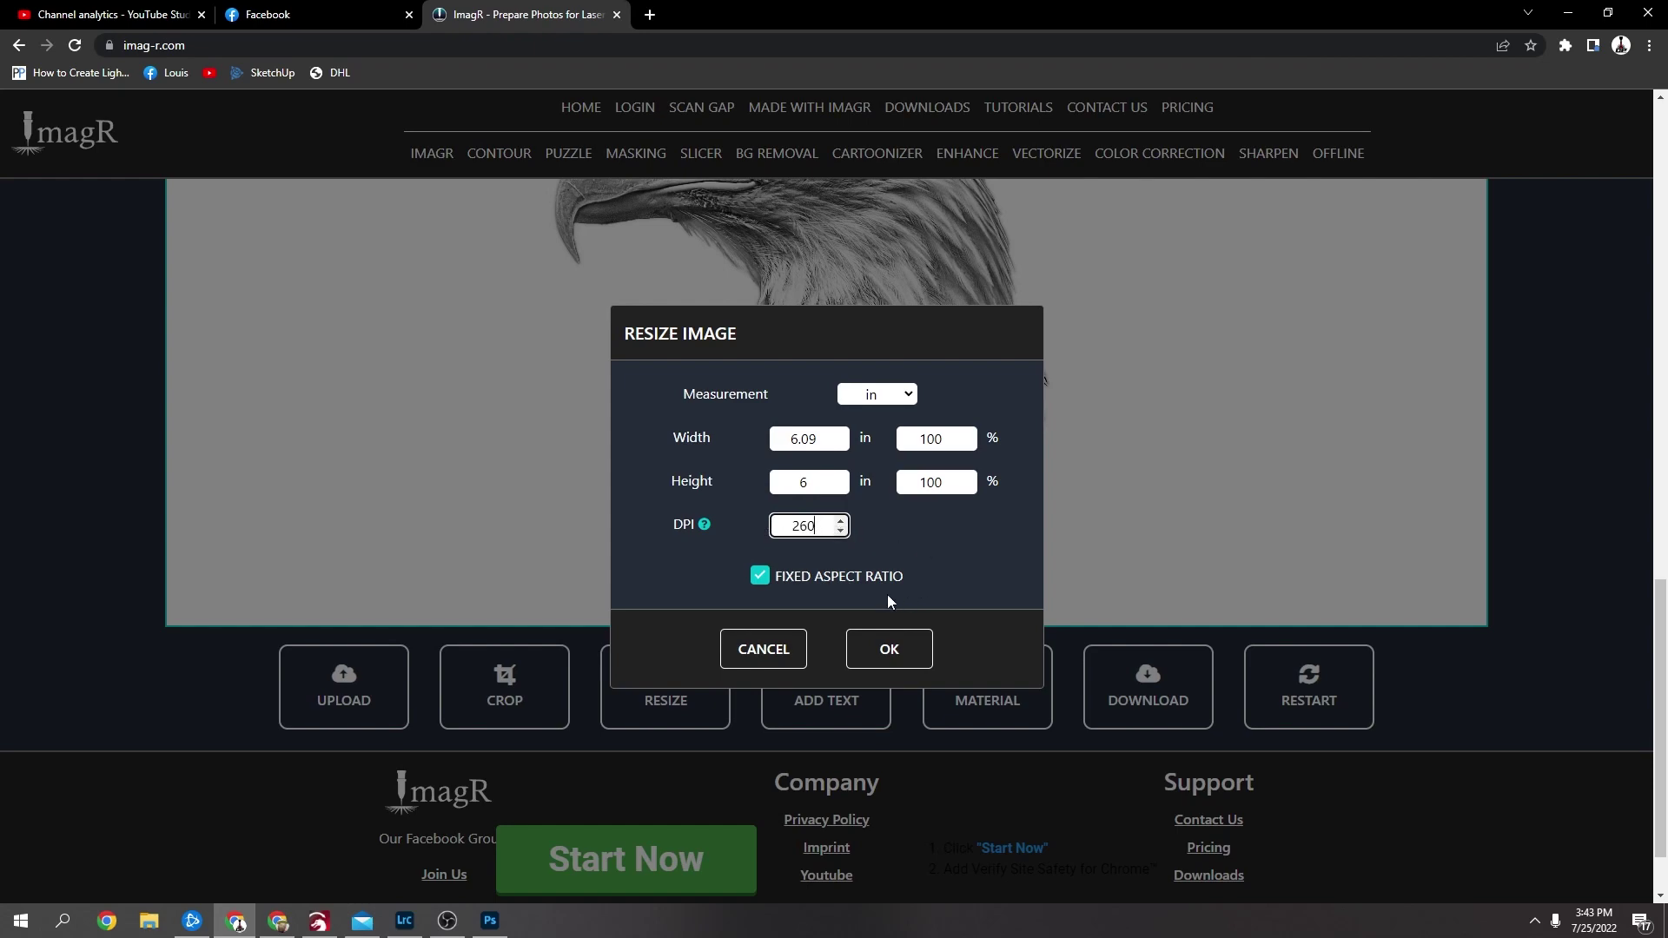
# - Apply the resize and the CO2 Wood material to produce the eagle line sketch, then return to Photoshop
pyautogui.click(901, 656)
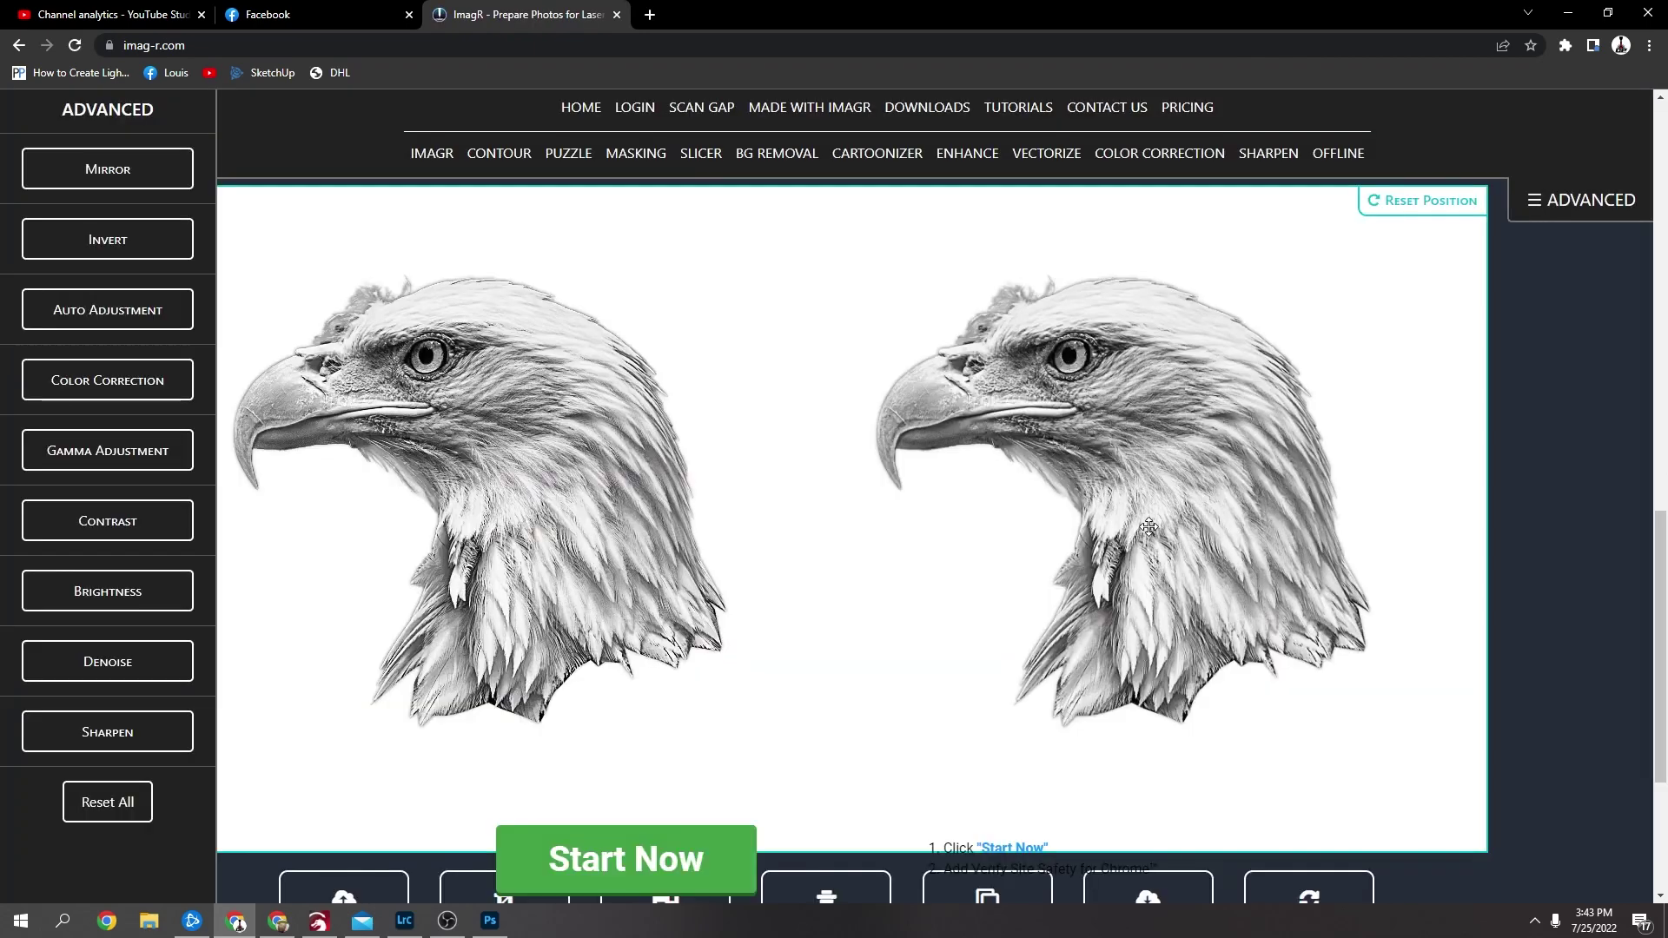
pyautogui.scroll(-2, 1146, 527)
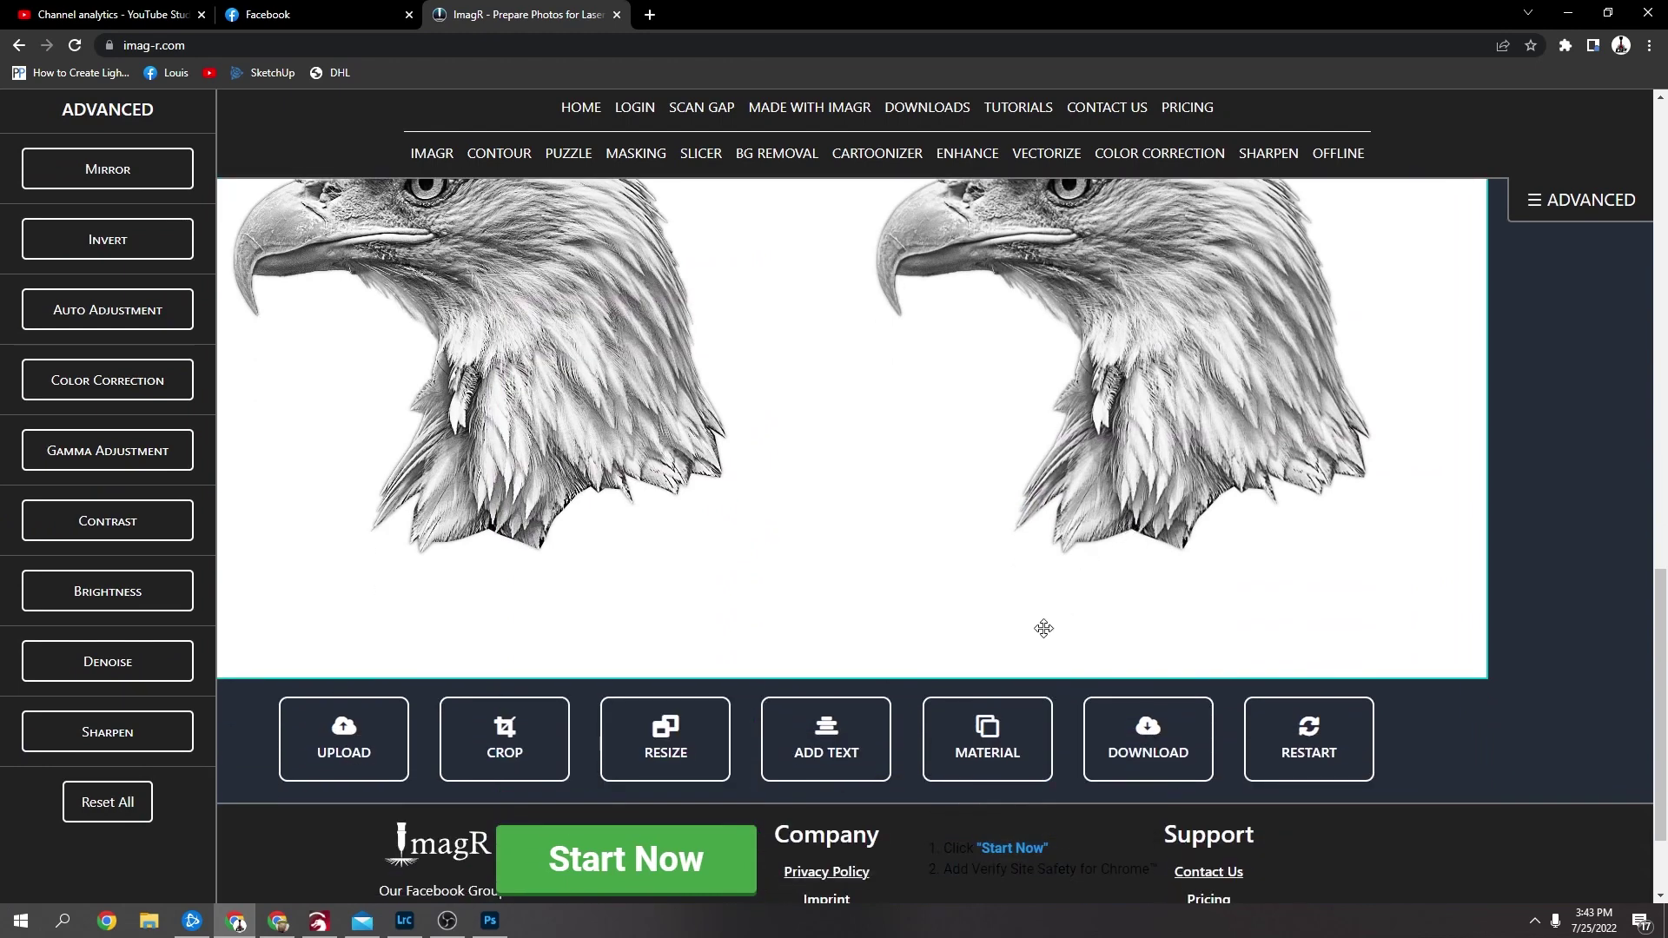
pyautogui.click(971, 727)
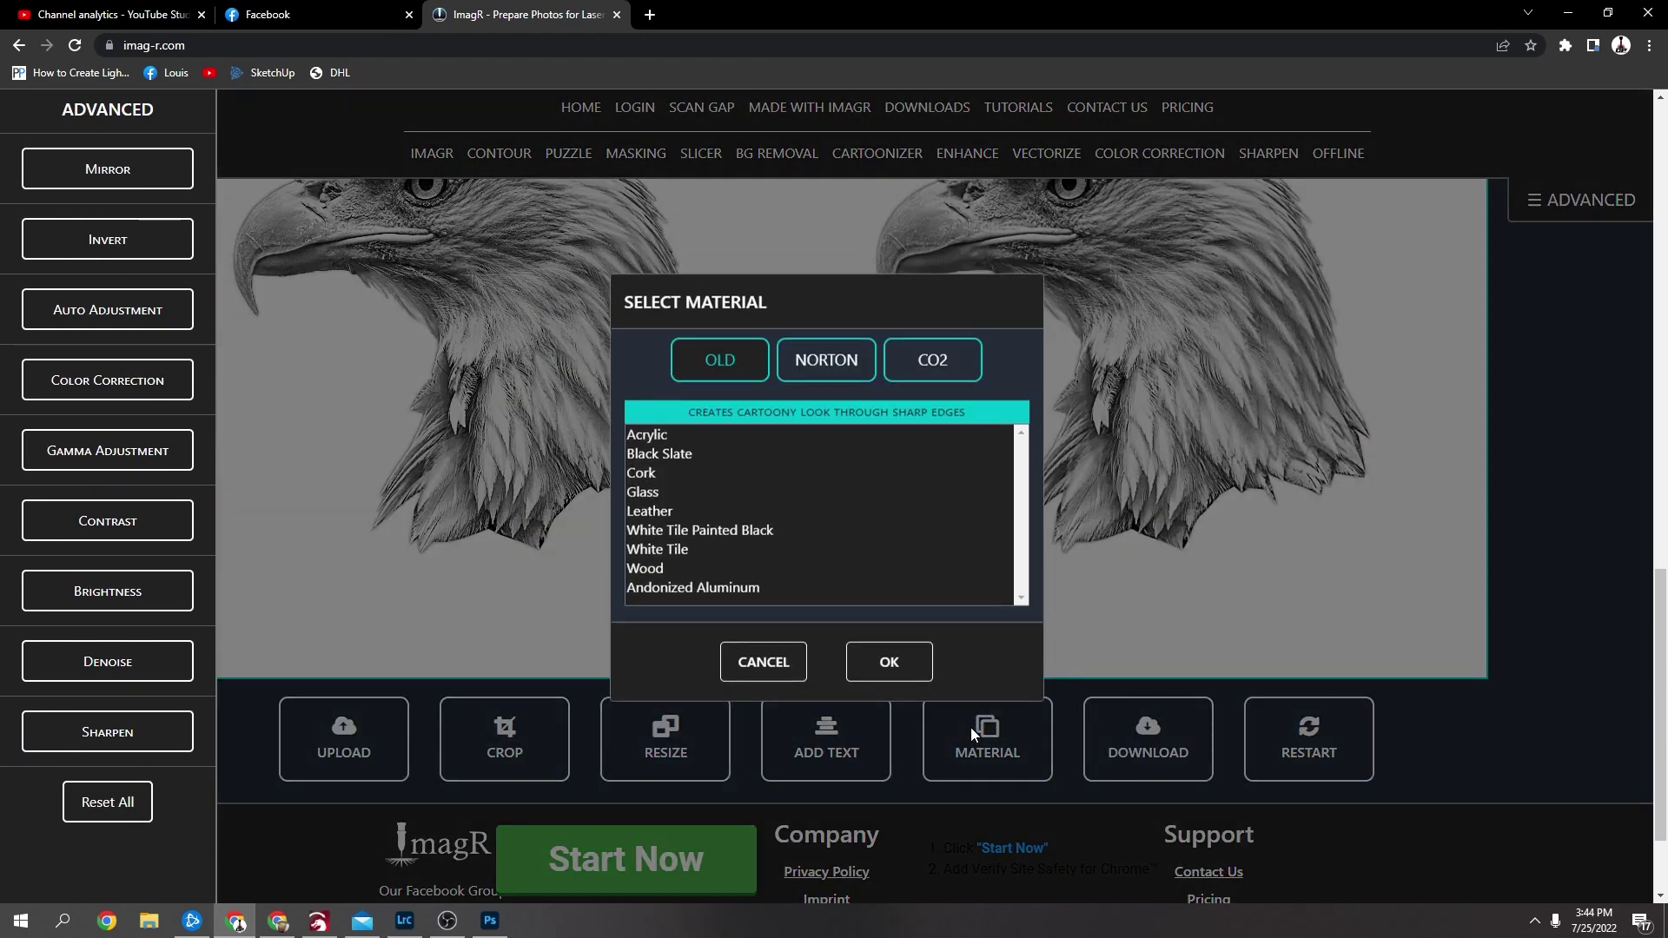
pyautogui.click(928, 372)
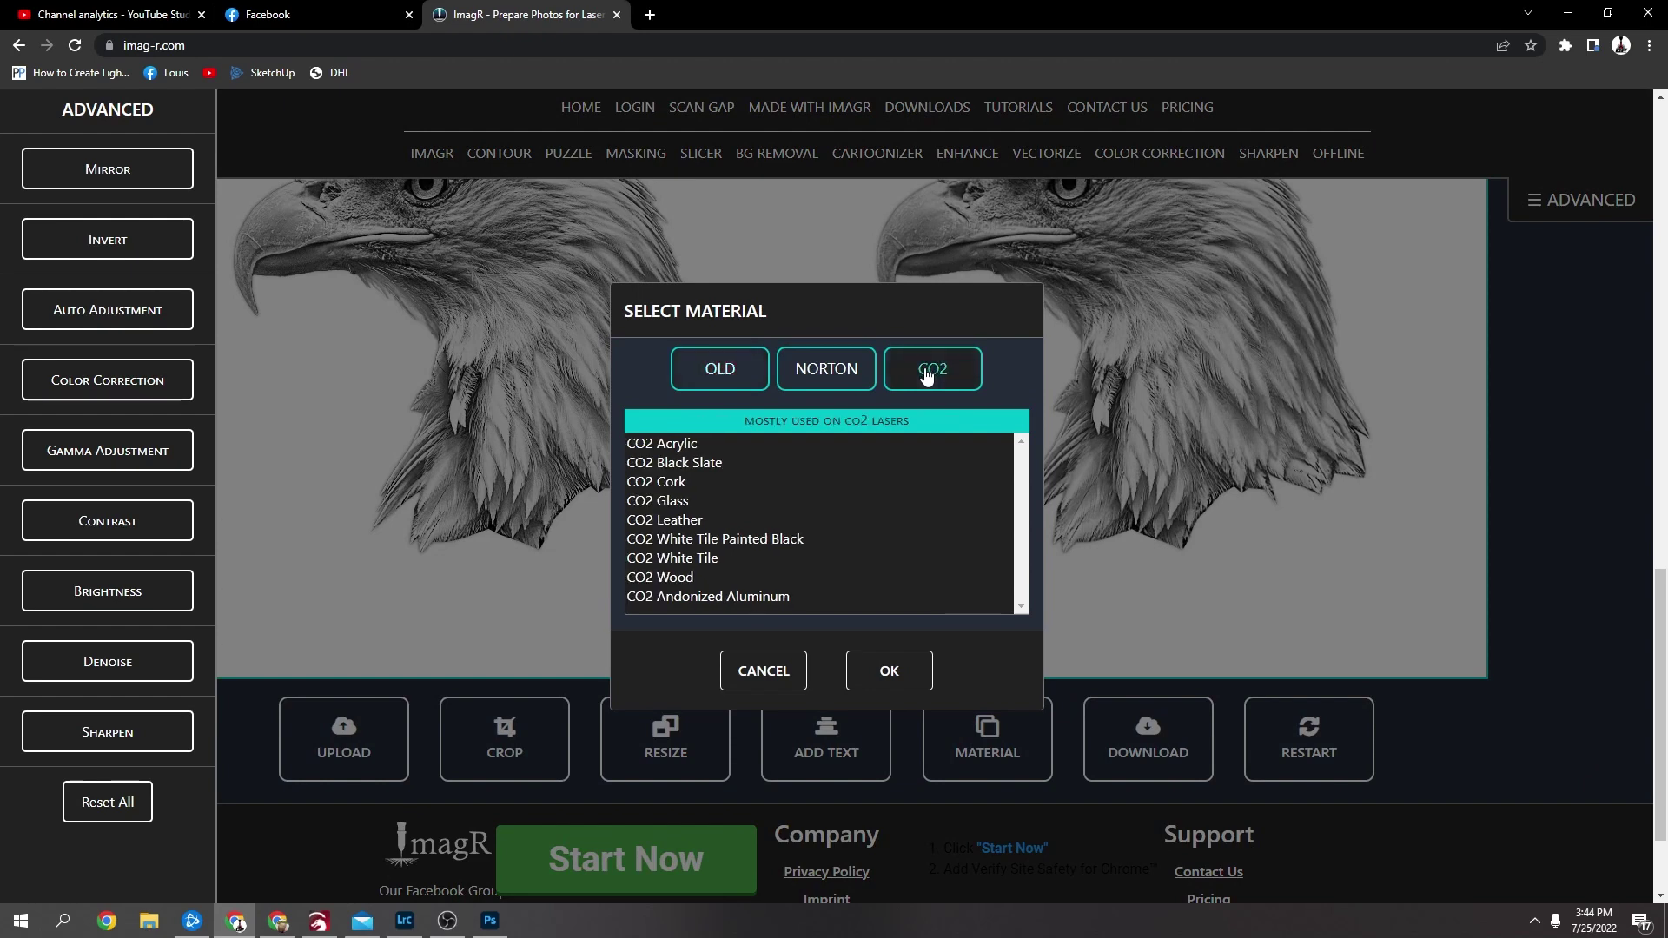
pyautogui.scroll(-2, 680, 582)
pyautogui.scroll(4, 700, 561)
pyautogui.click(664, 576)
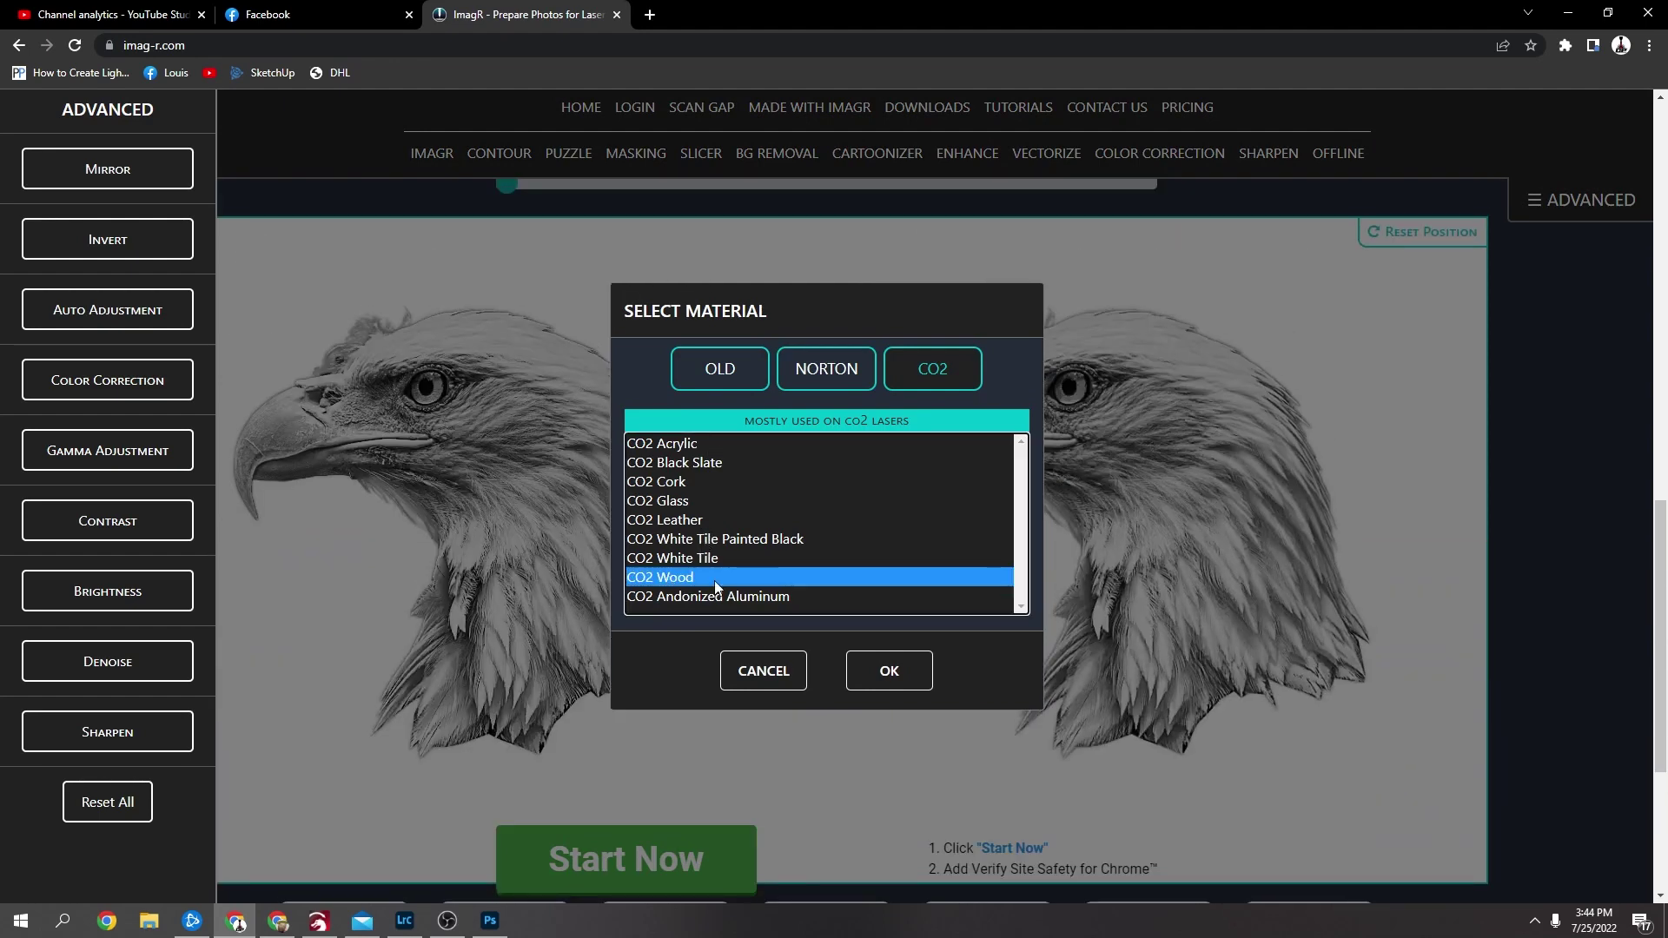
pyautogui.click(886, 680)
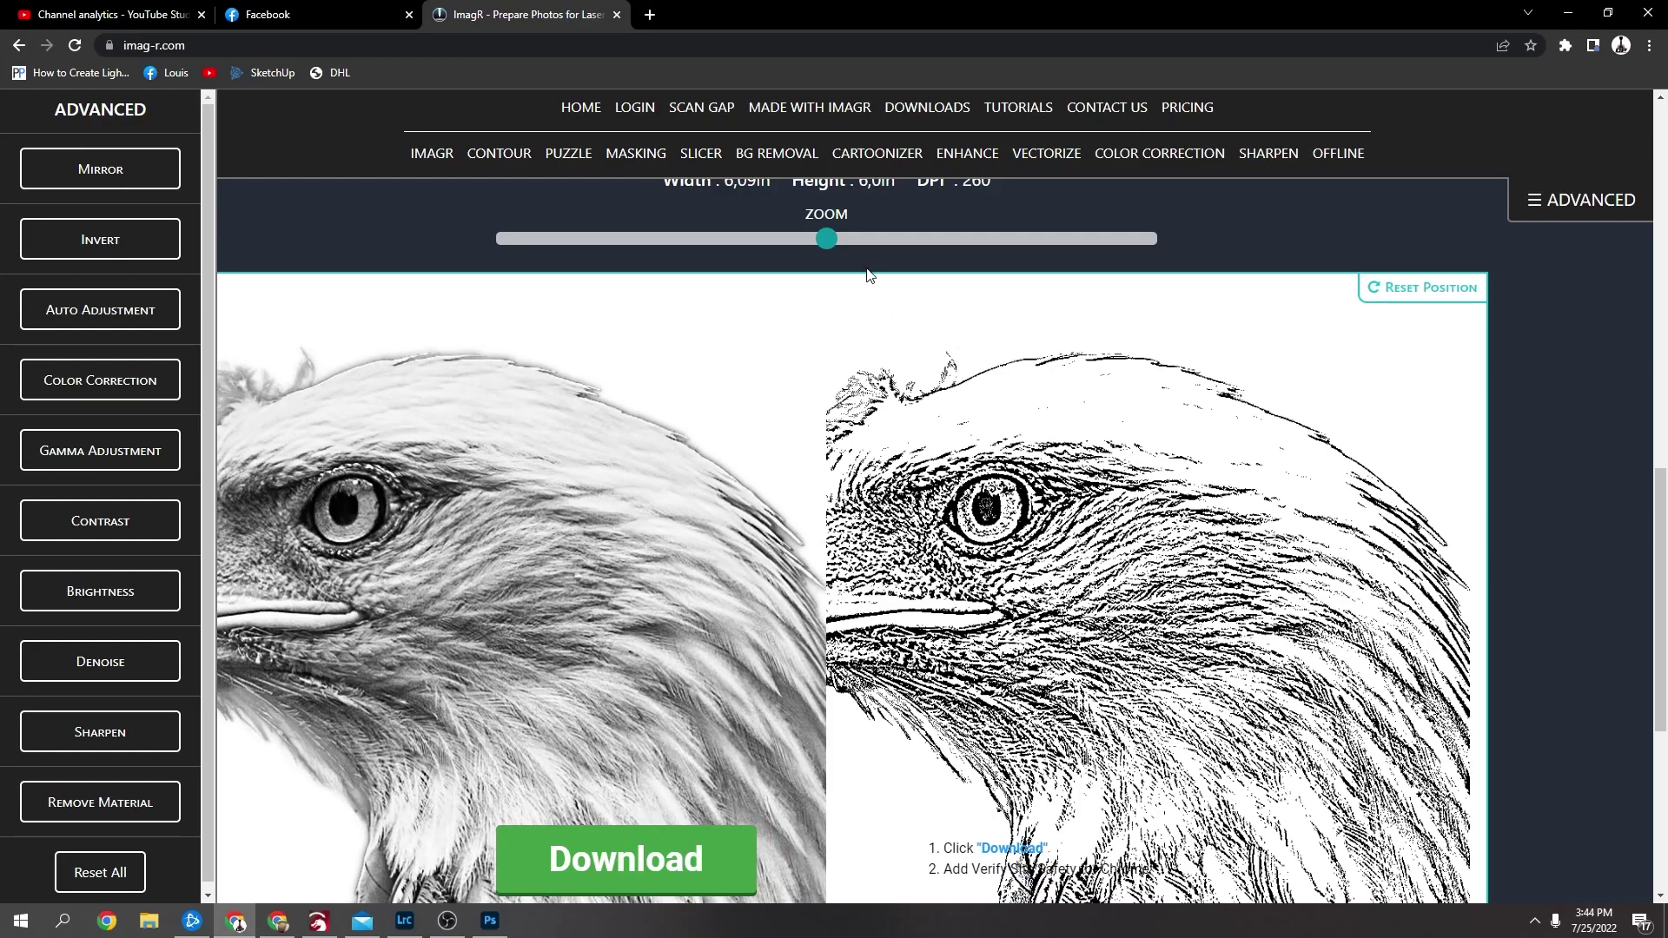
pyautogui.moveTo(826, 240); pyautogui.dragTo(572, 243)
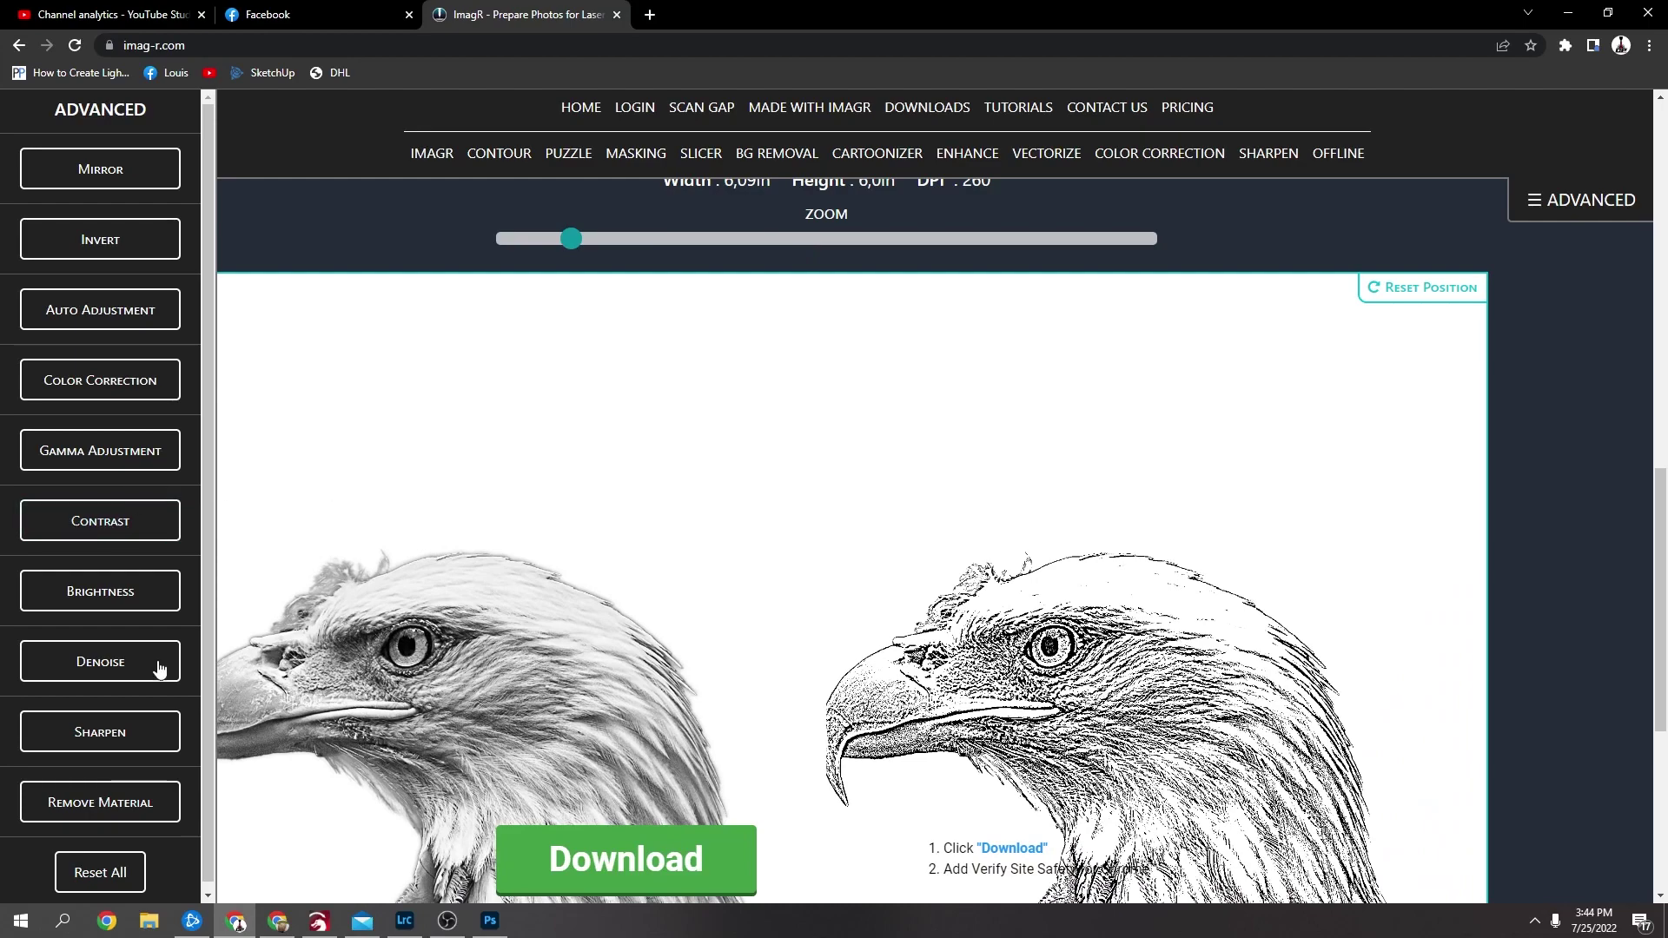
pyautogui.click(488, 926)
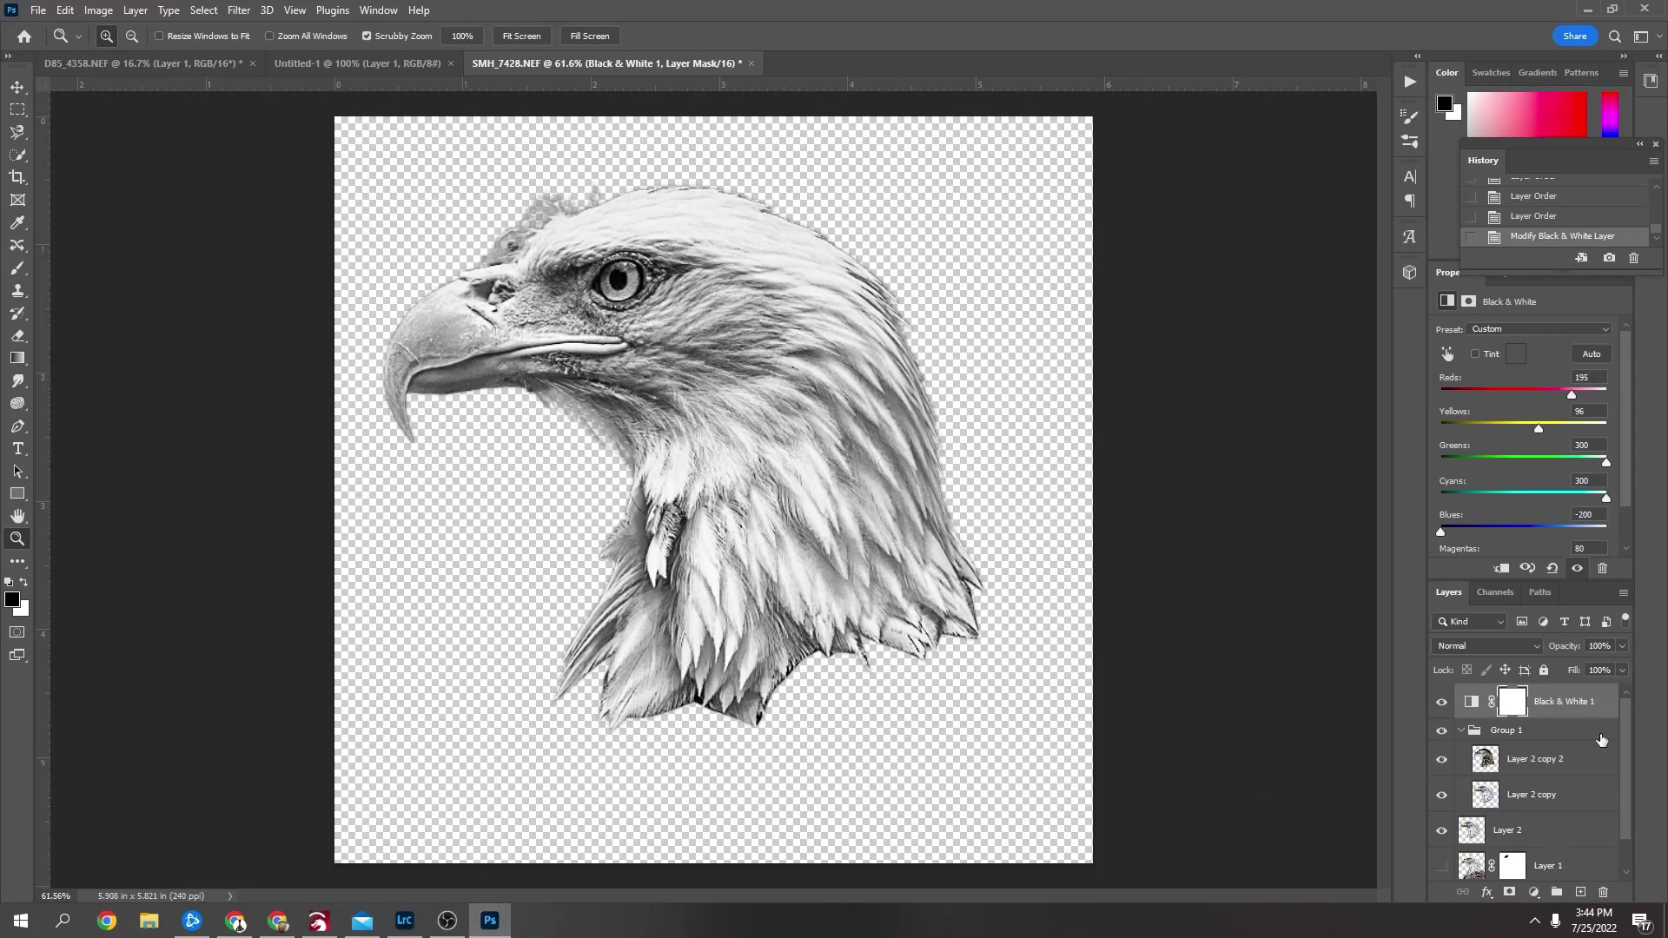
# - Add a new Layer 3 above Black & White 1 and fill it with 50% Gray
pyautogui.click(65, 10)
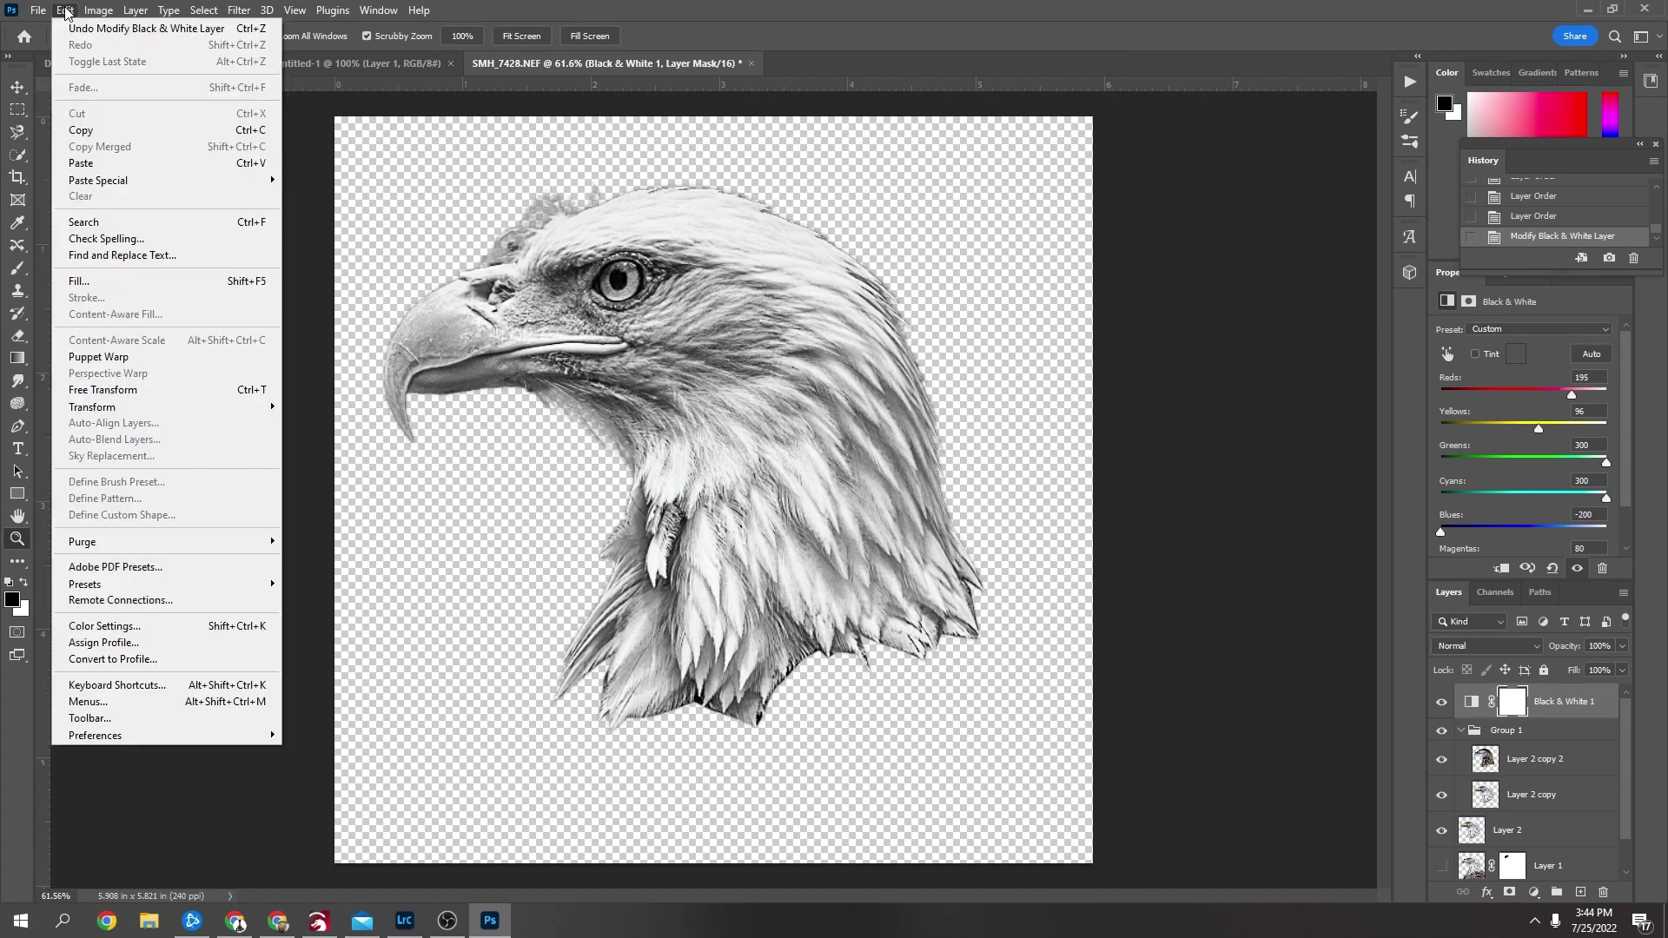
pyautogui.click(1580, 892)
pyautogui.click(1580, 893)
pyautogui.press('x')
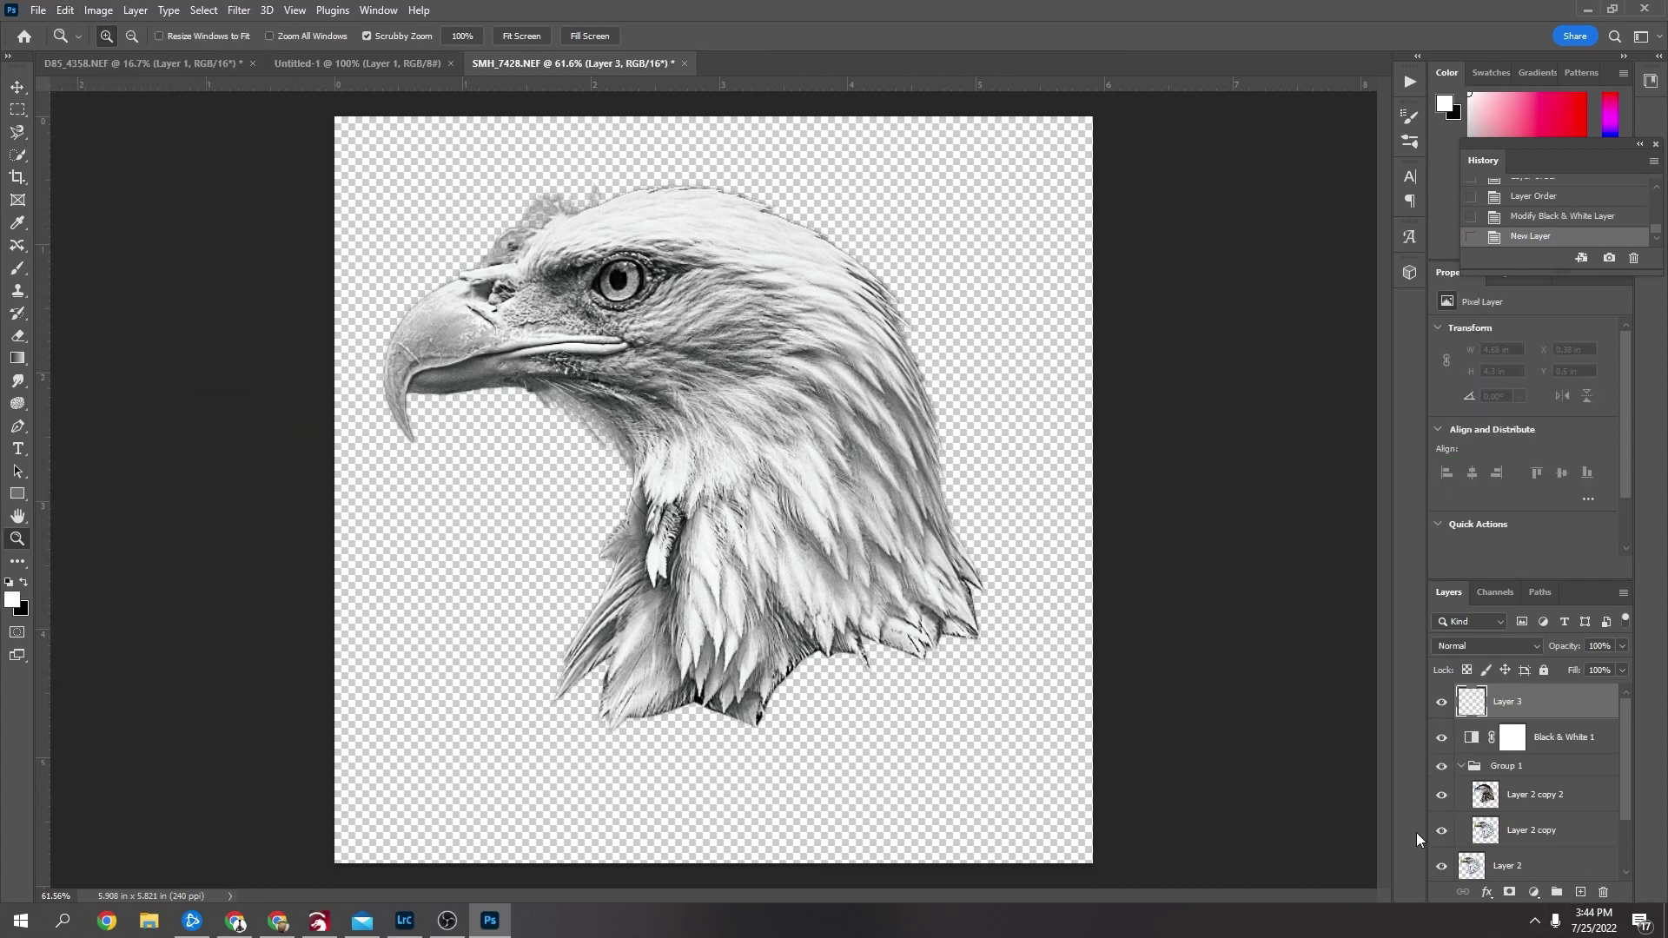
pyautogui.click(70, 13)
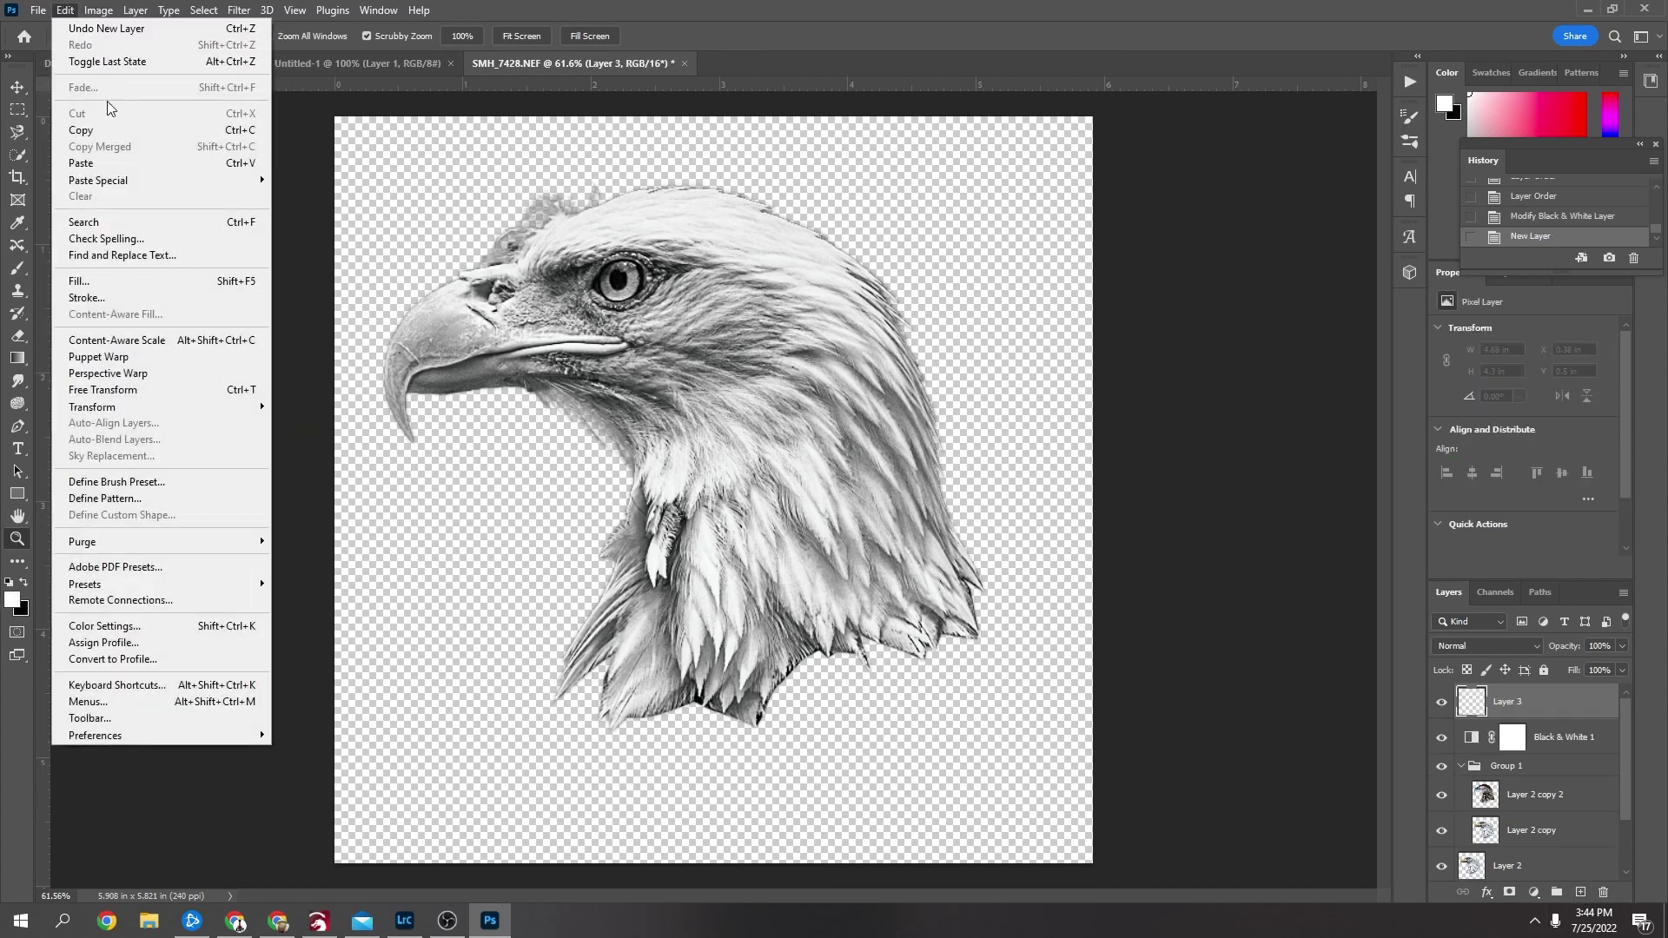
pyautogui.click(83, 280)
pyautogui.click(806, 243)
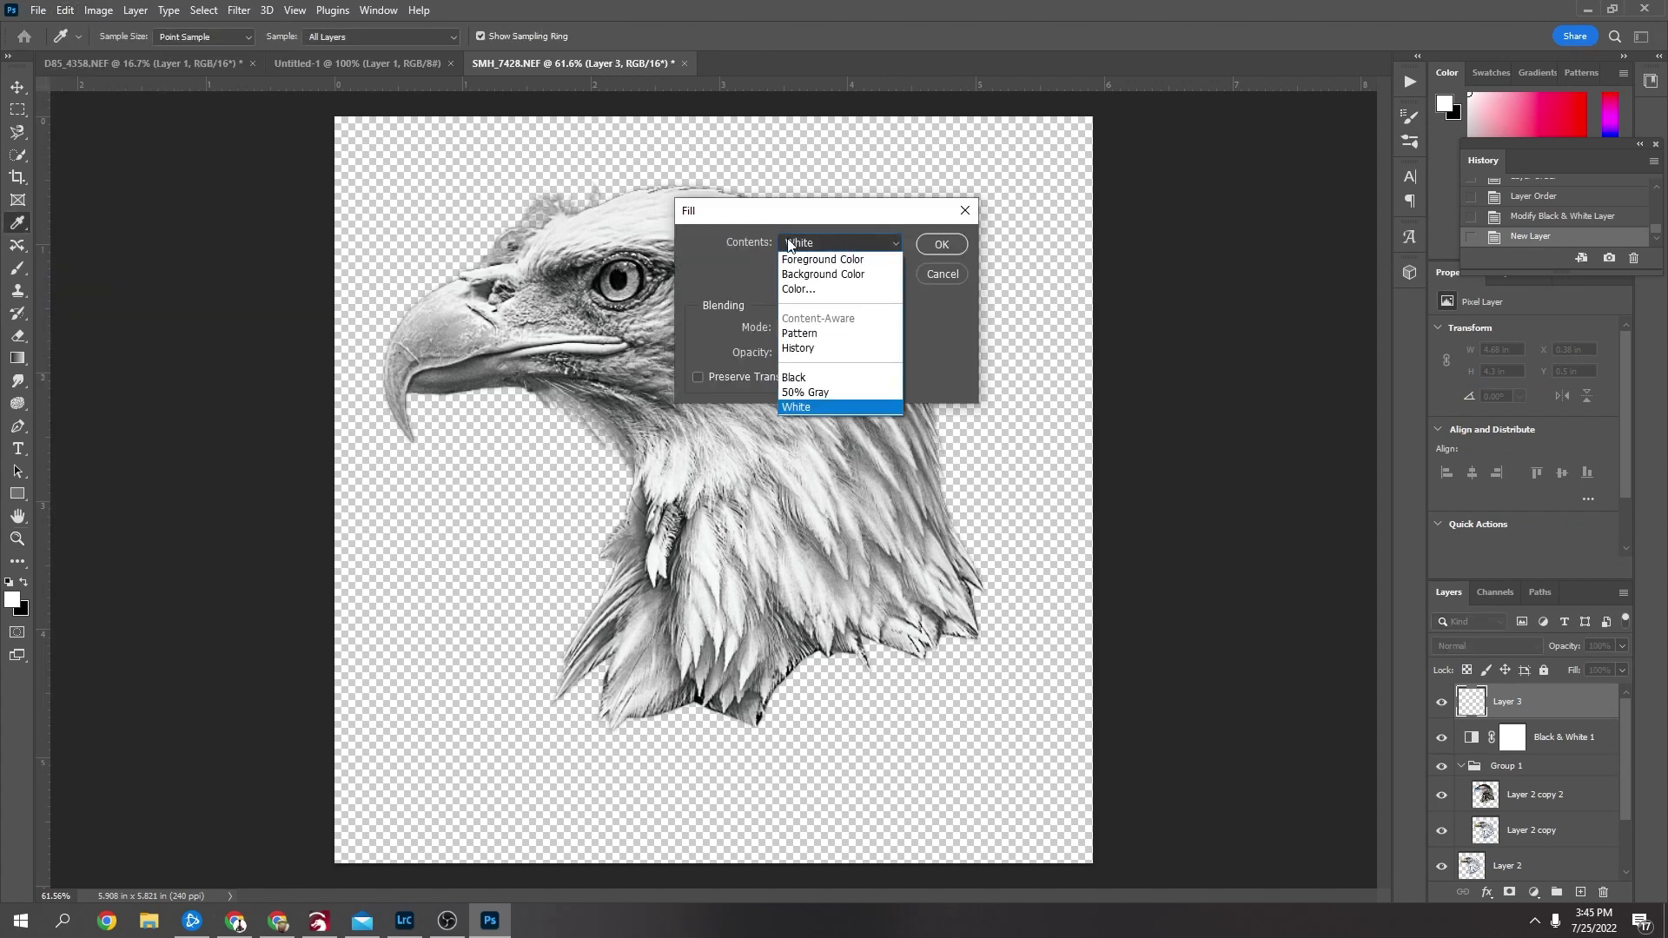
pyautogui.click(851, 390)
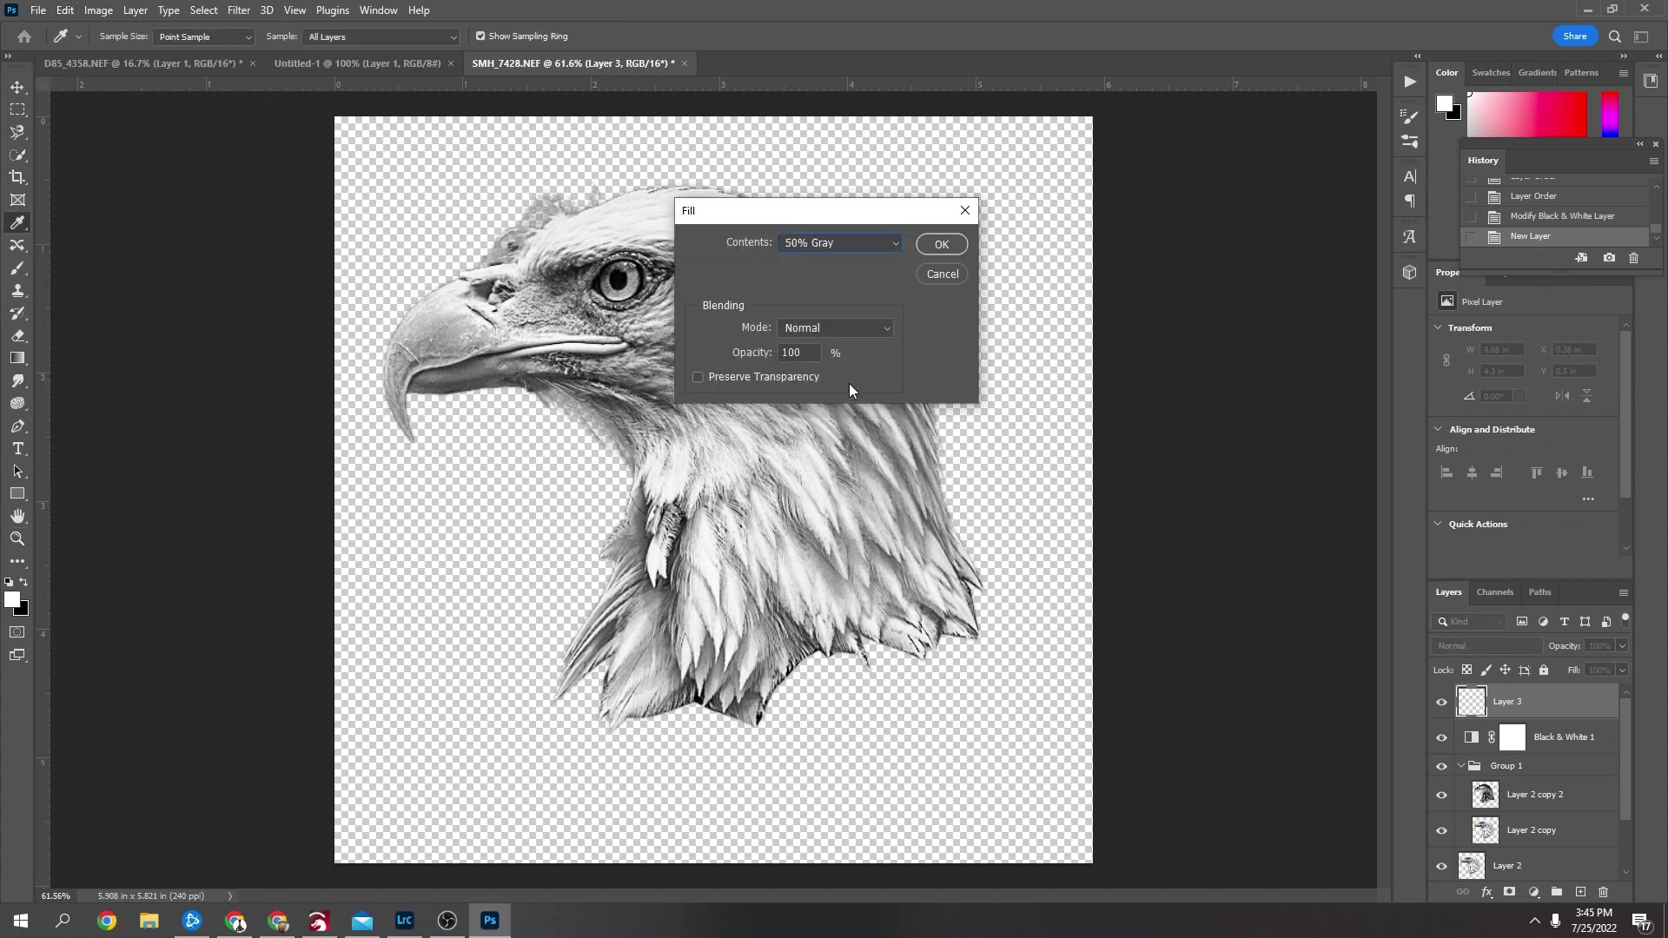
pyautogui.click(940, 245)
pyautogui.press('z')
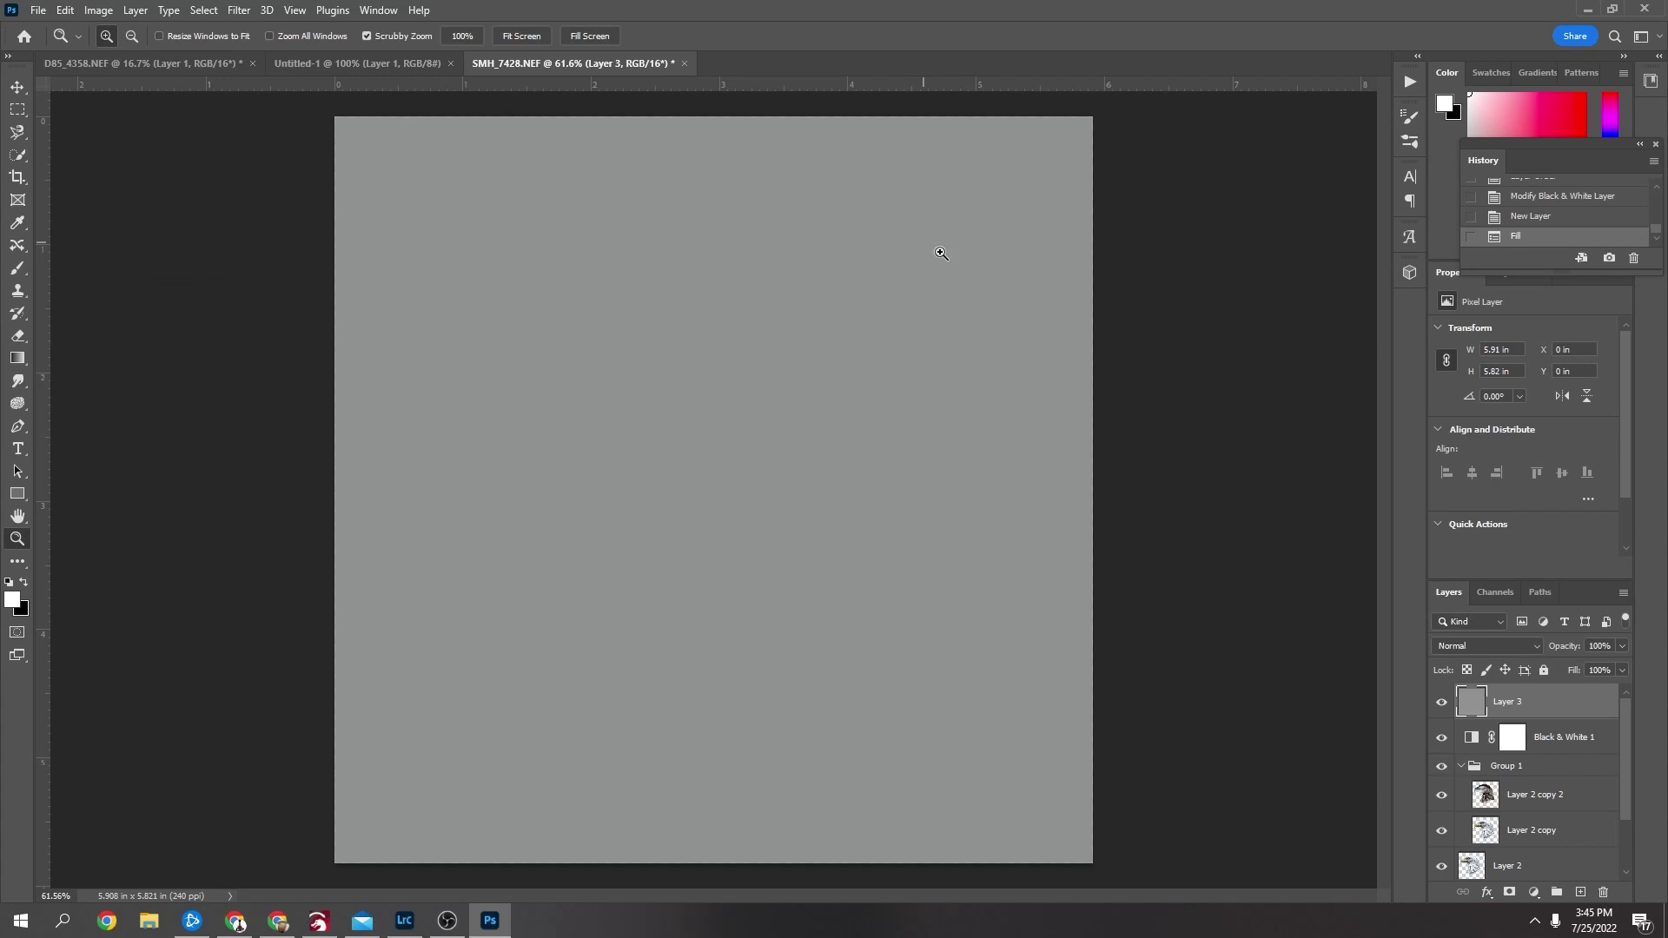
# - Set Layer 3's blend mode to Overlay
pyautogui.click(1525, 644)
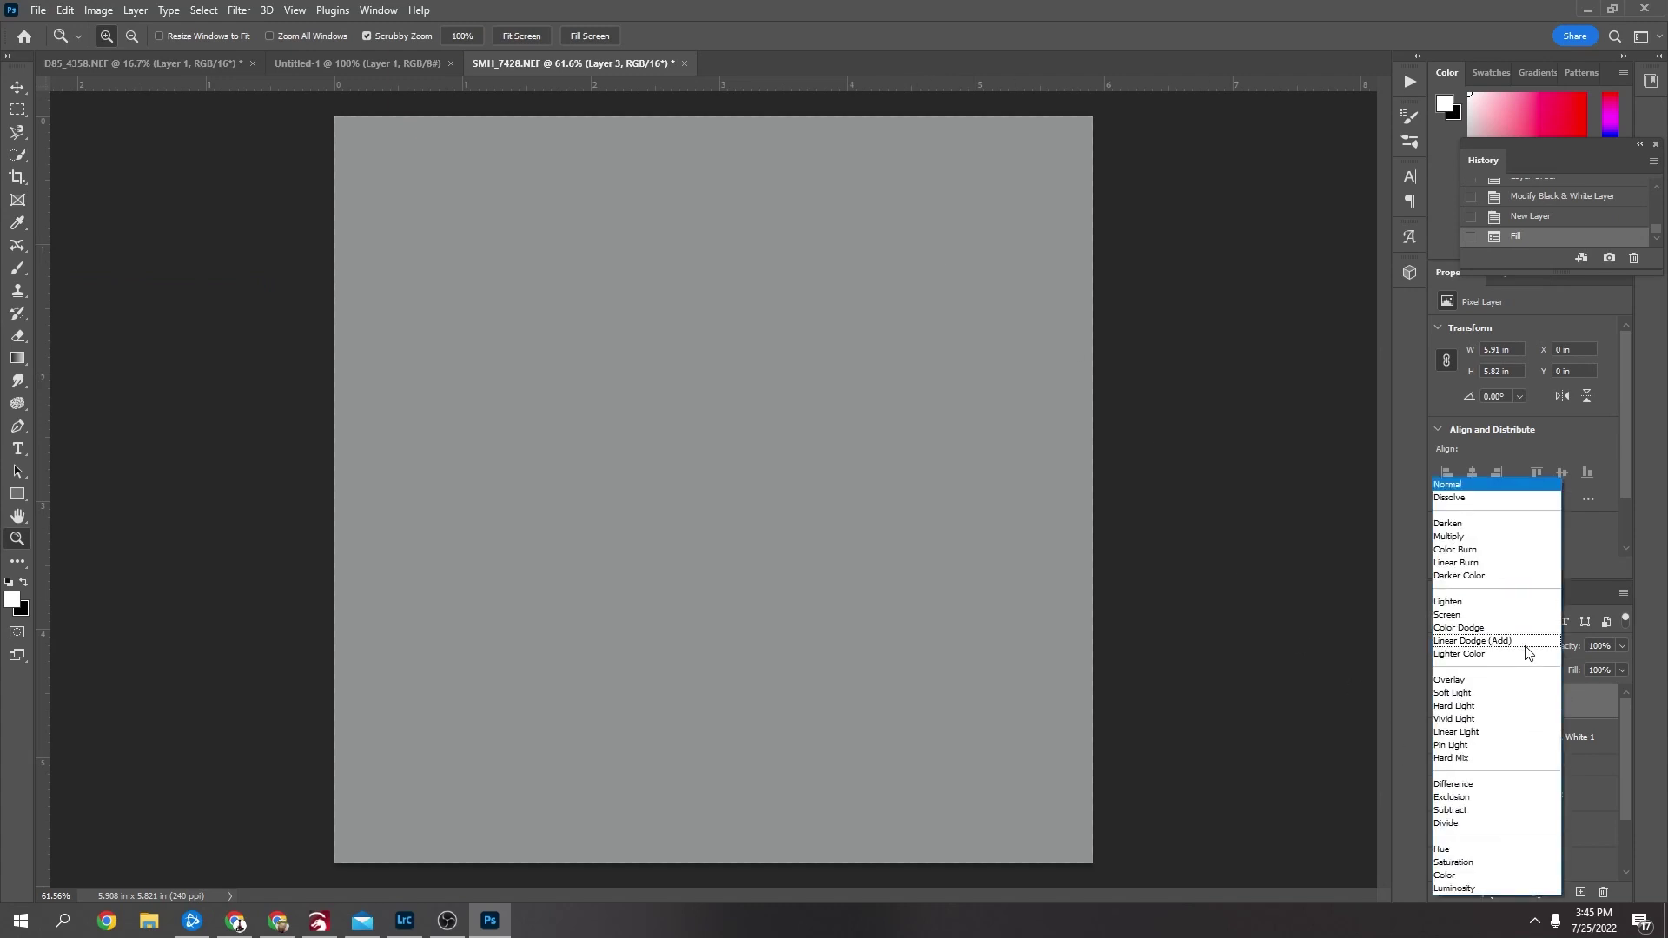
pyautogui.click(1494, 680)
pyautogui.press('b')
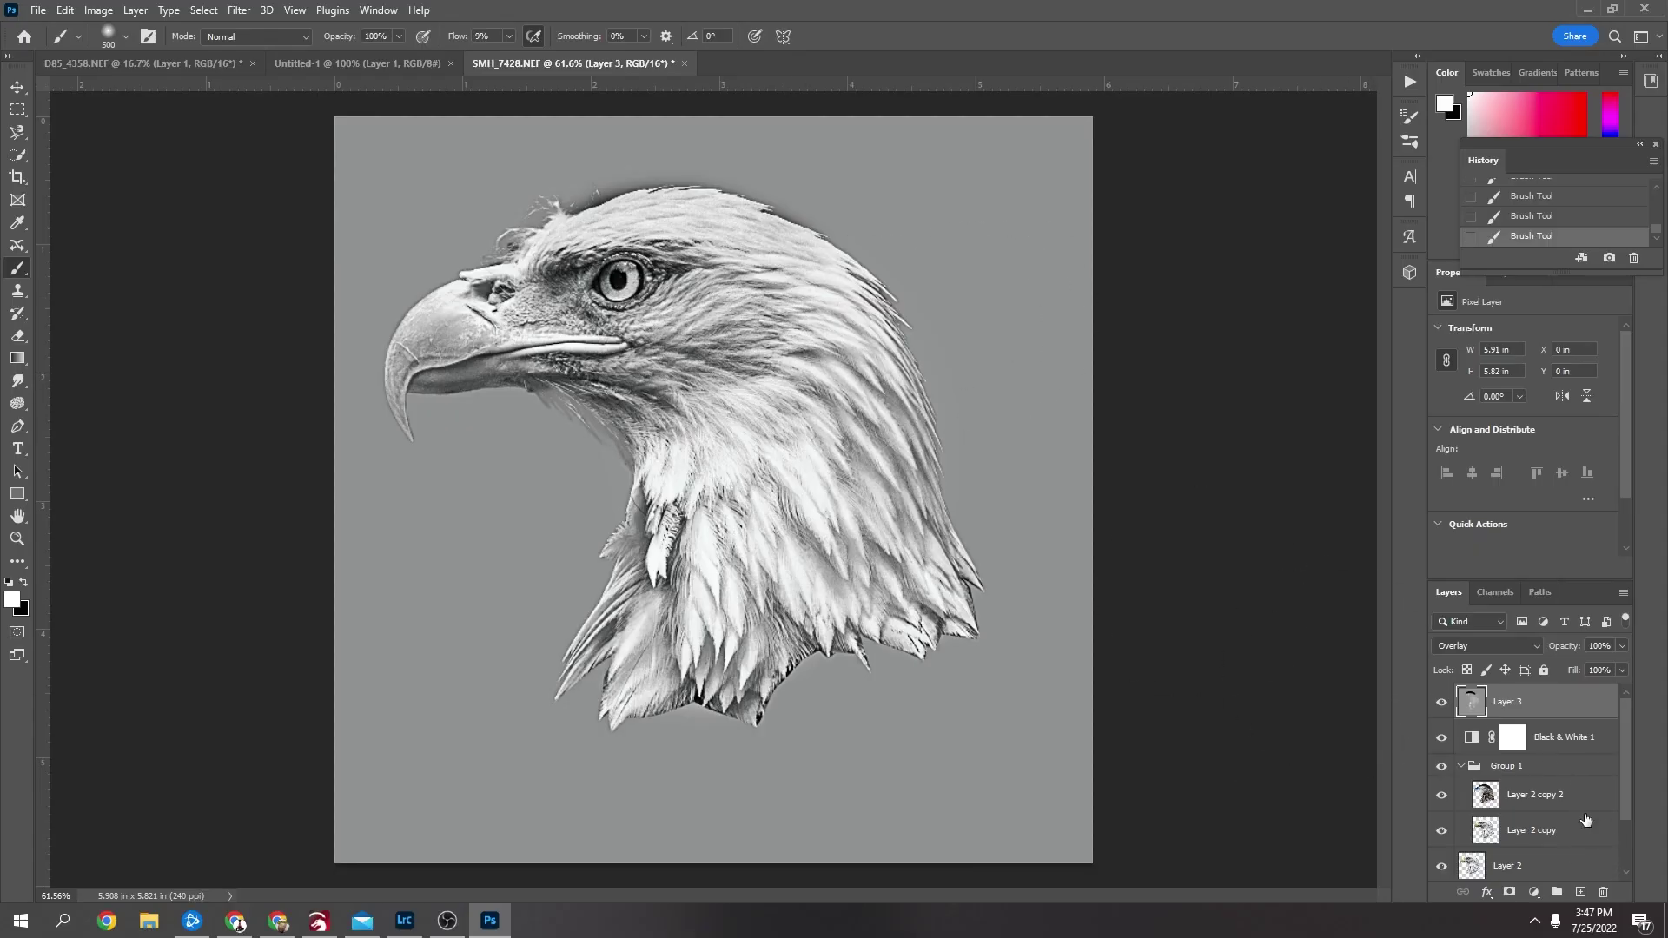
# - Load the eagle's outline as a selection from the Layer 2 copy 2 thumbnail
pyautogui.moveTo(1487, 797); pyautogui.dragTo(1490, 807)
pyautogui.keyDown('ctrl'); pyautogui.click(1489, 801); pyautogui.keyUp('ctrl')
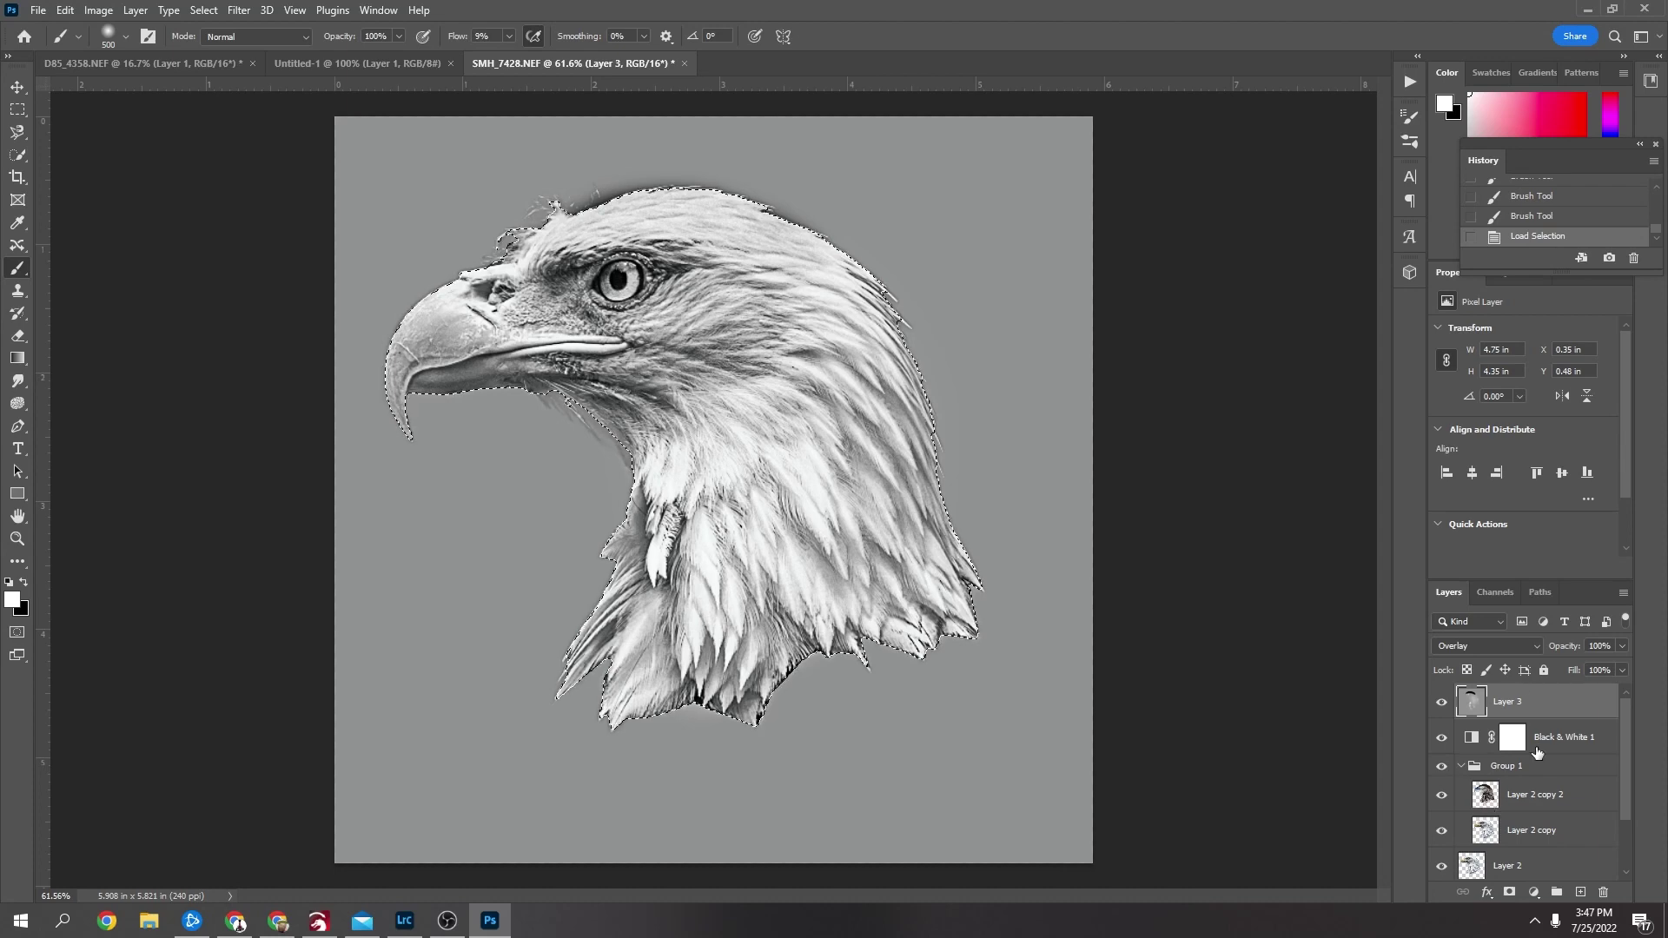
# - Add an eagle-shaped mask to Layer 3, compare it toggled on and off, and save the document
pyautogui.click(1510, 893)
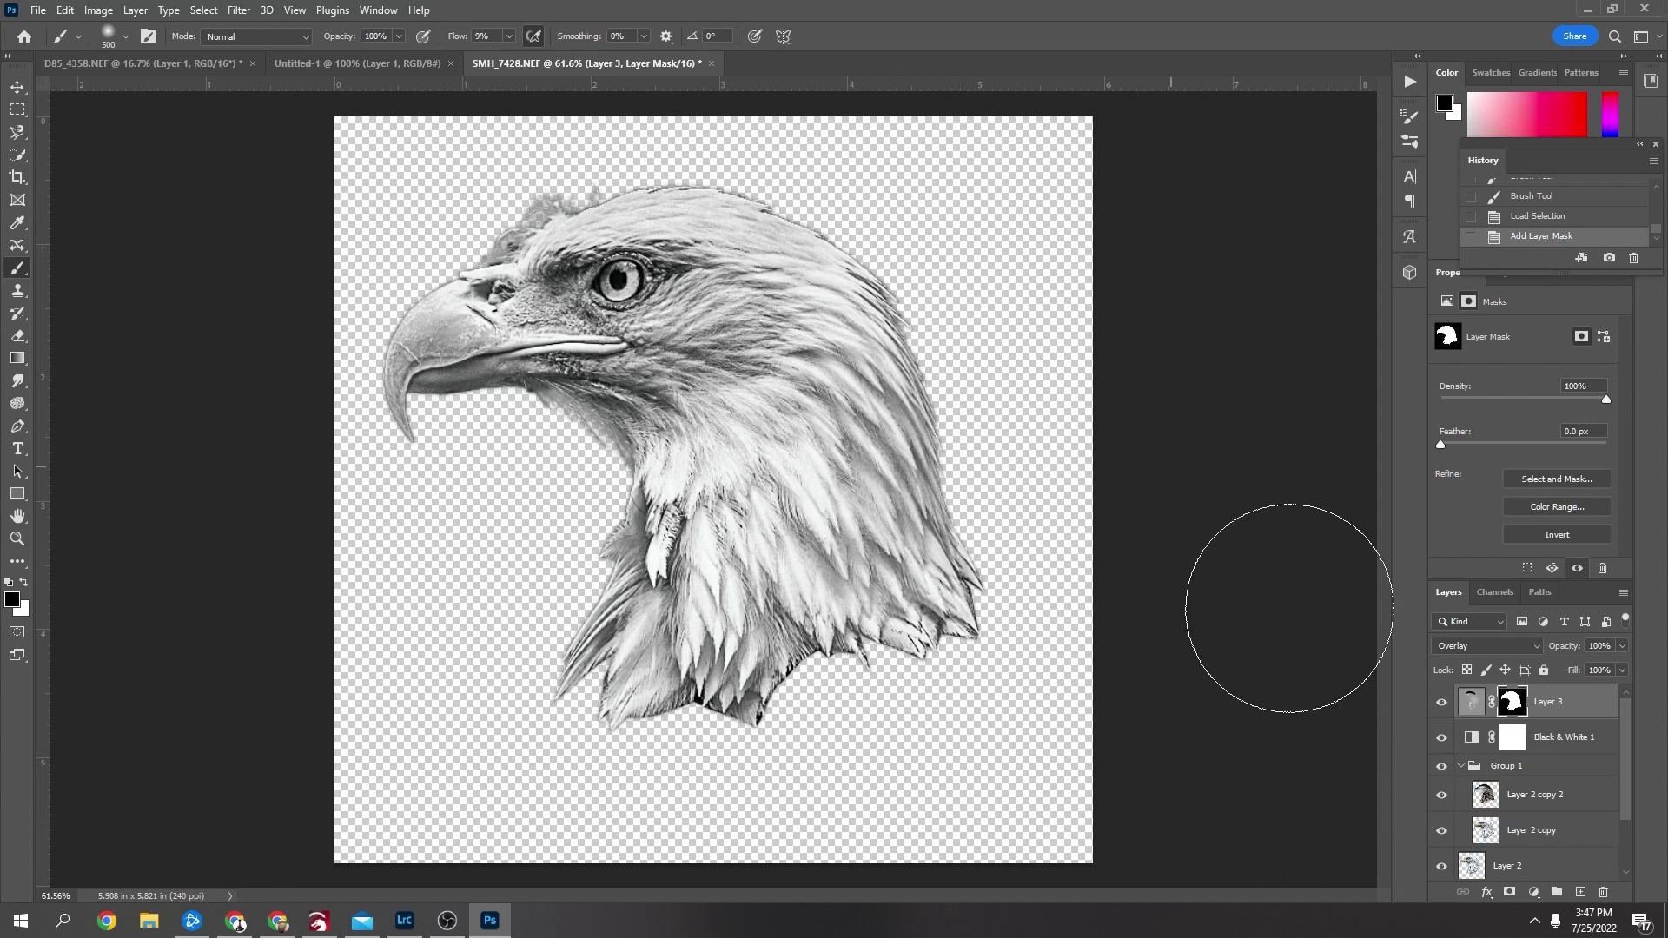
pyautogui.click(1440, 703)
pyautogui.click(1441, 704)
pyautogui.click(1441, 703)
pyautogui.click(1441, 703)
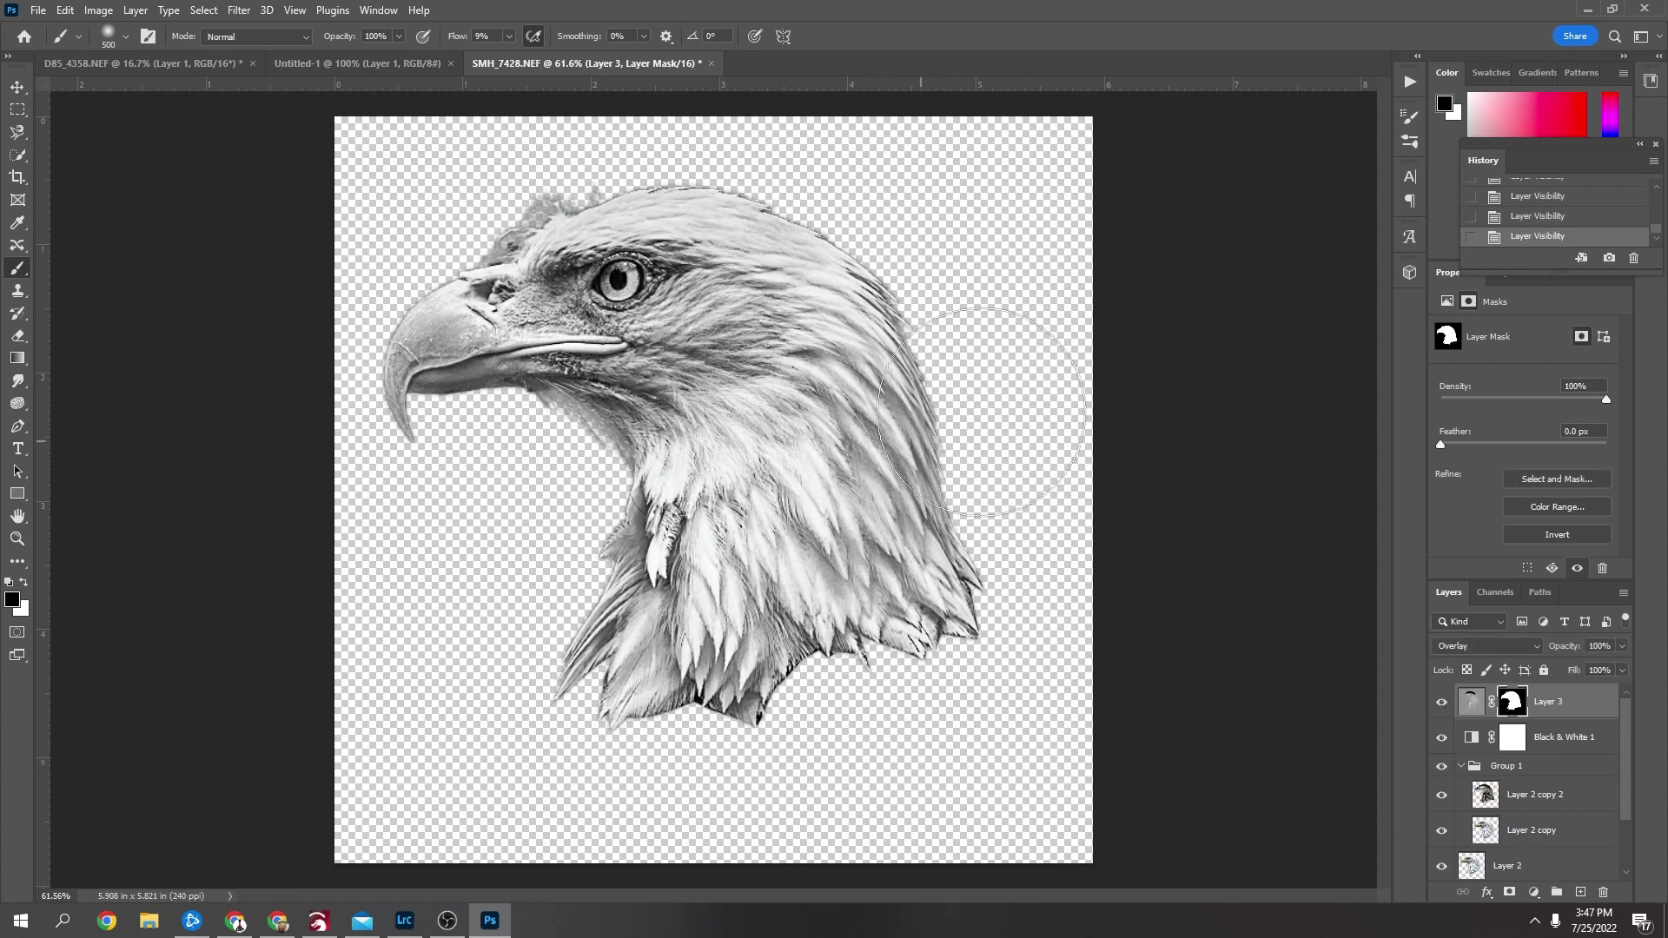
pyautogui.click(38, 12)
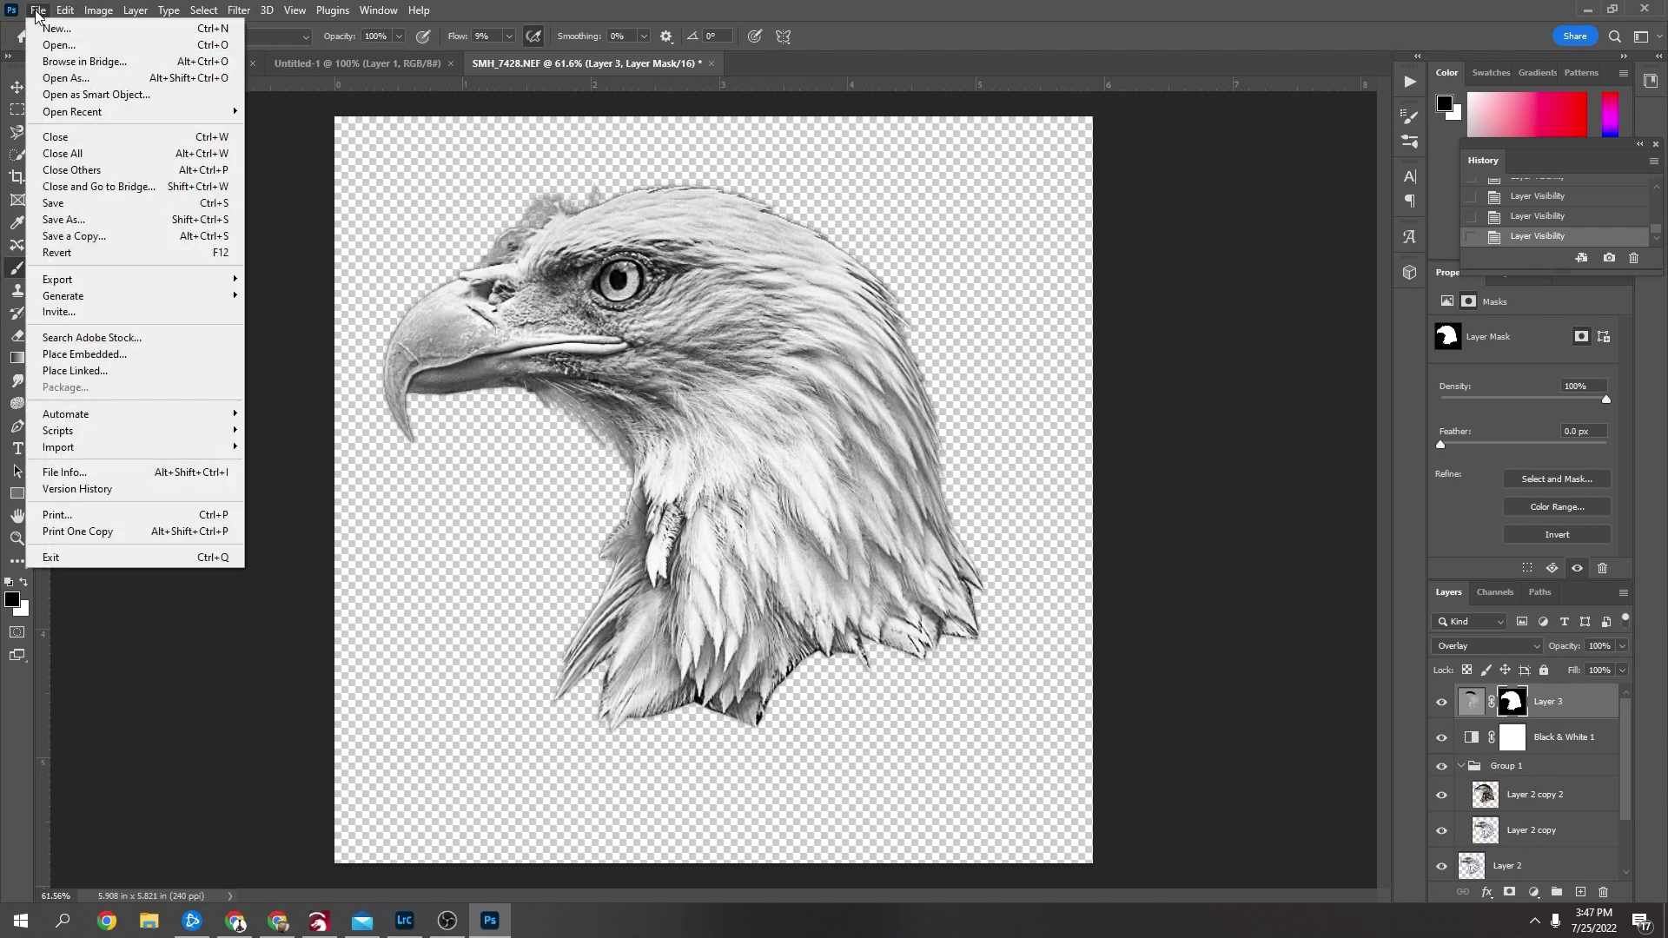
pyautogui.click(95, 205)
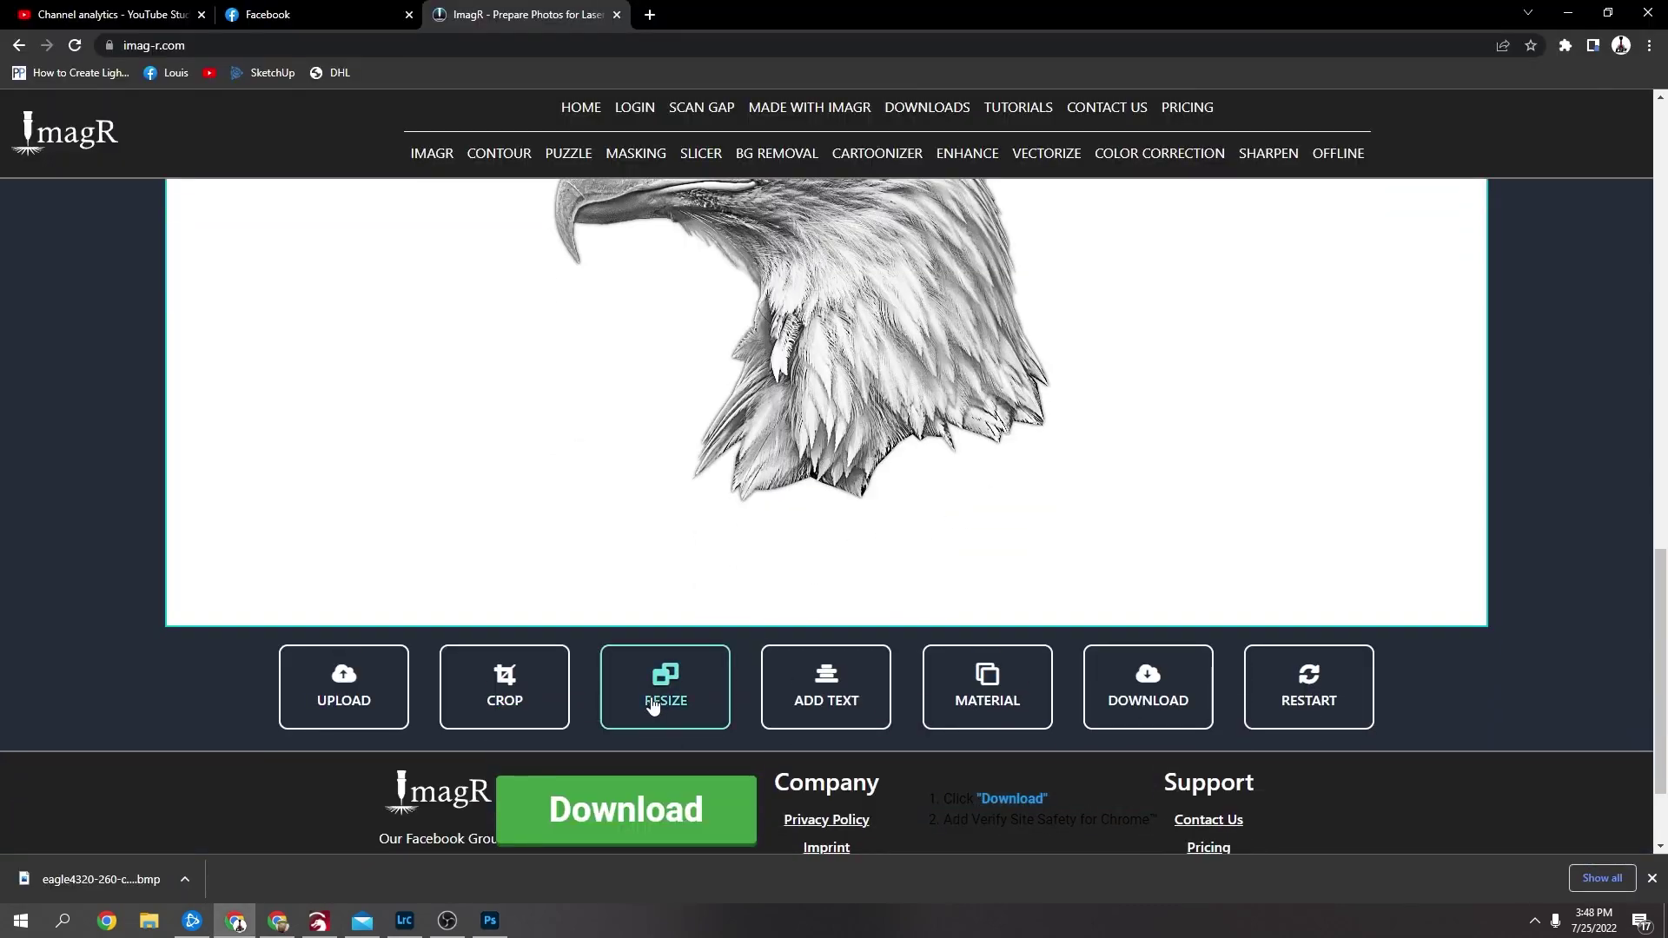
# - Resize the updated eagle to 6.09 × 6 in at 260 DPI and preview its CO2 Wood engraving
pyautogui.click(653, 704)
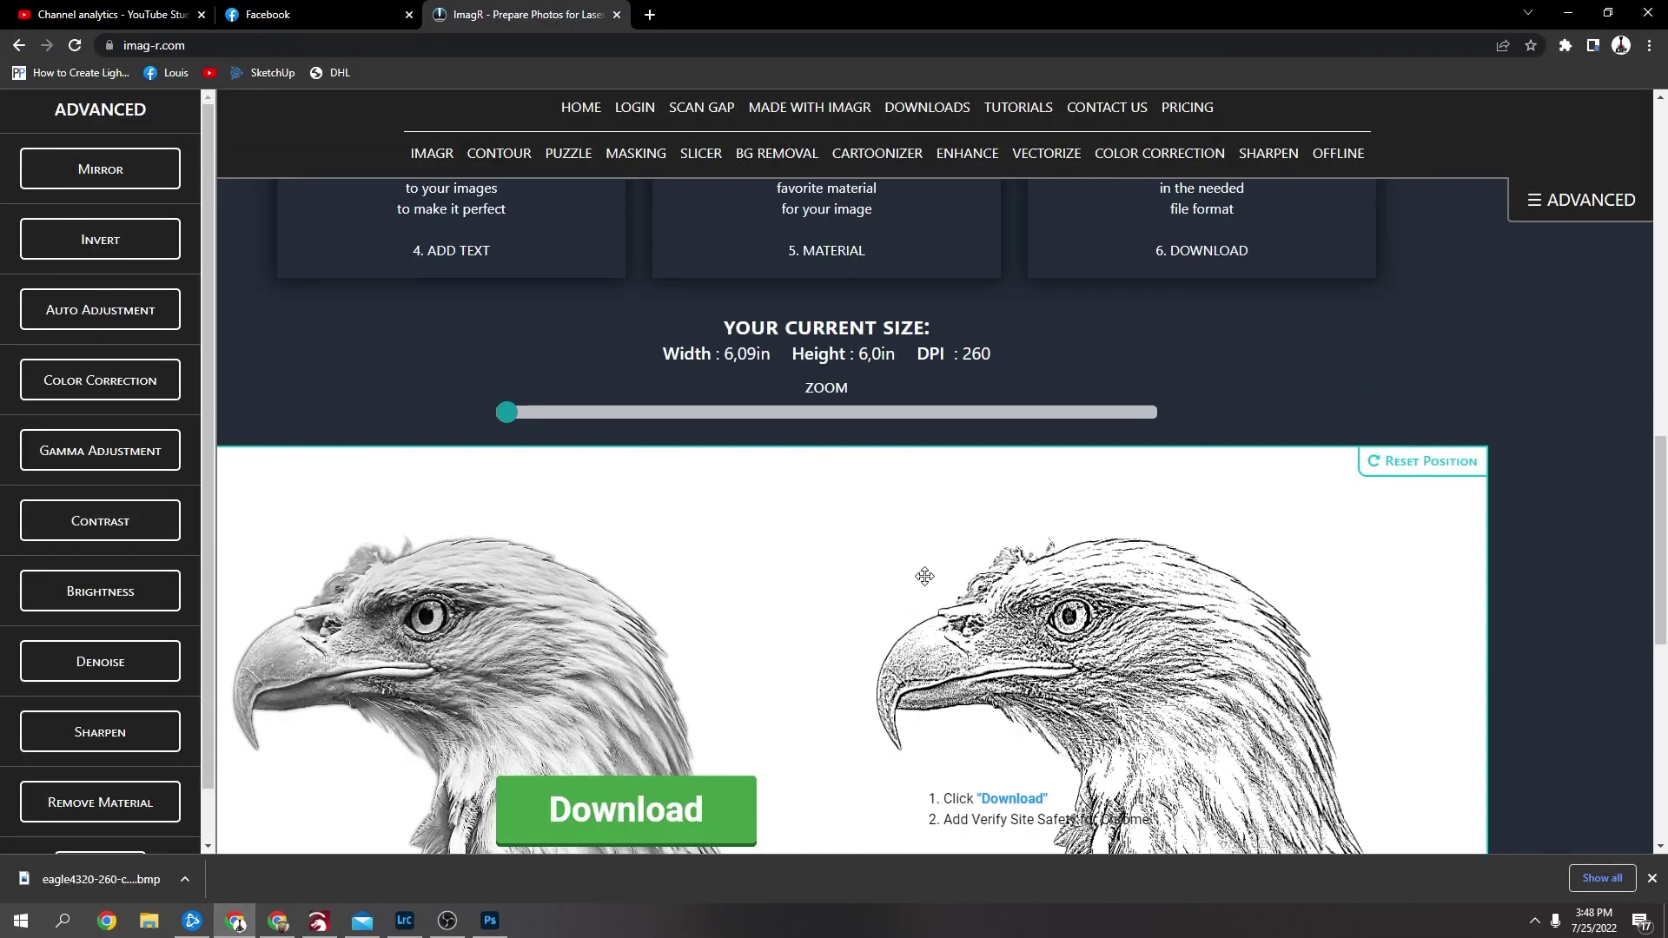
pyautogui.scroll(-1, 924, 576)
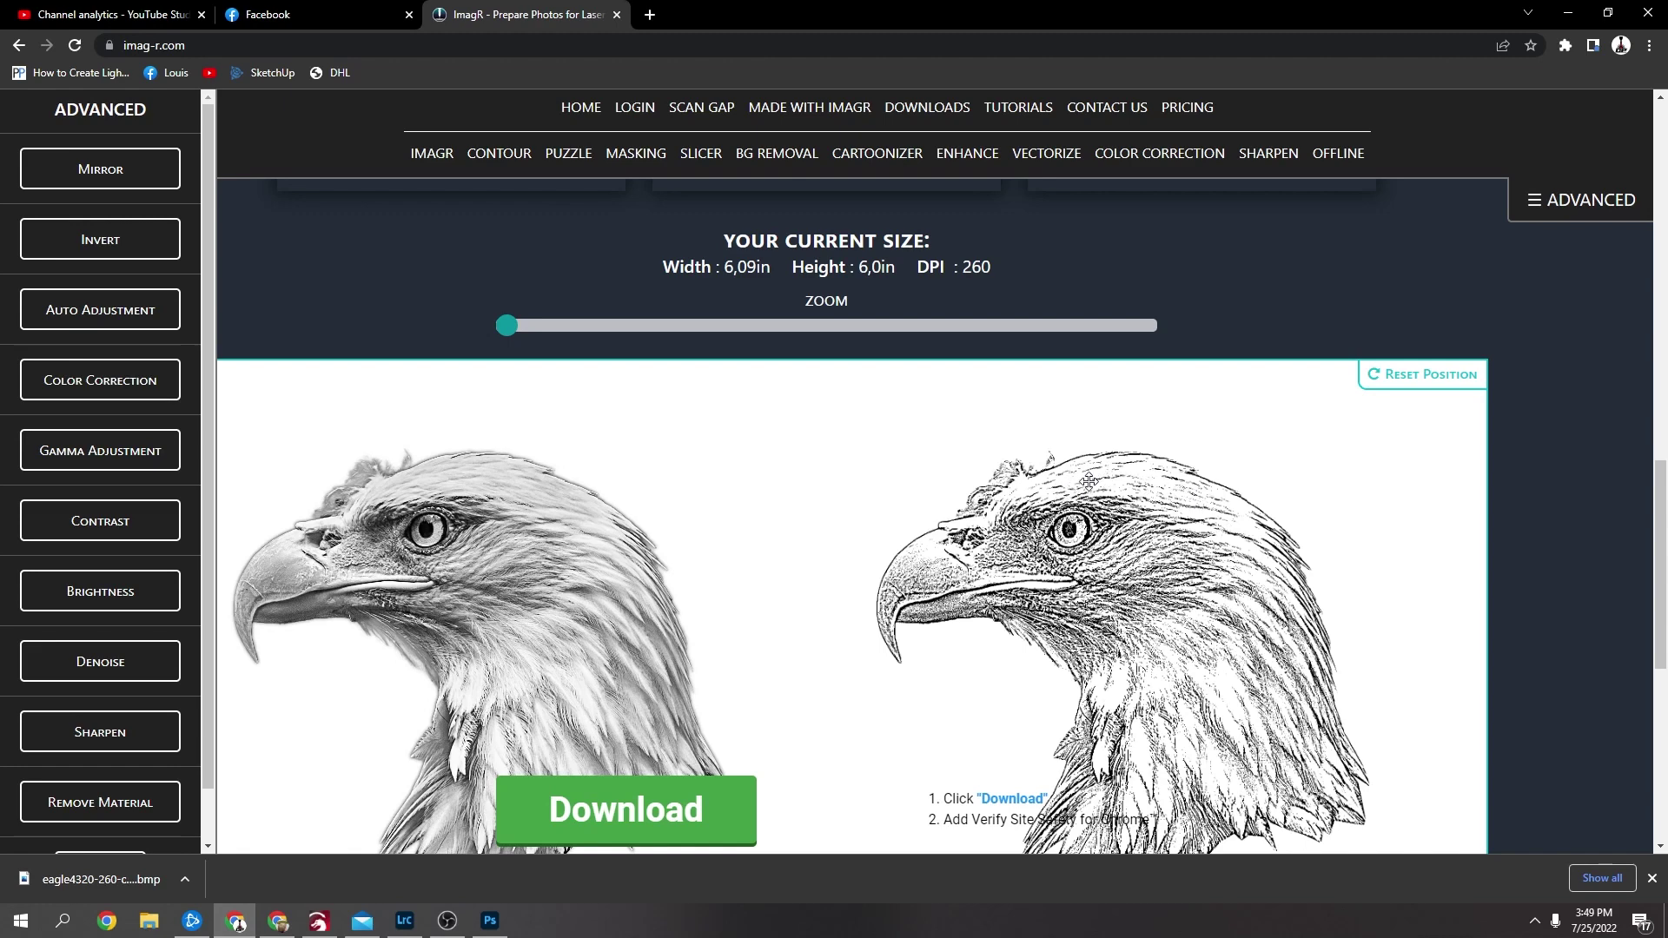
pyautogui.click(1122, 479)
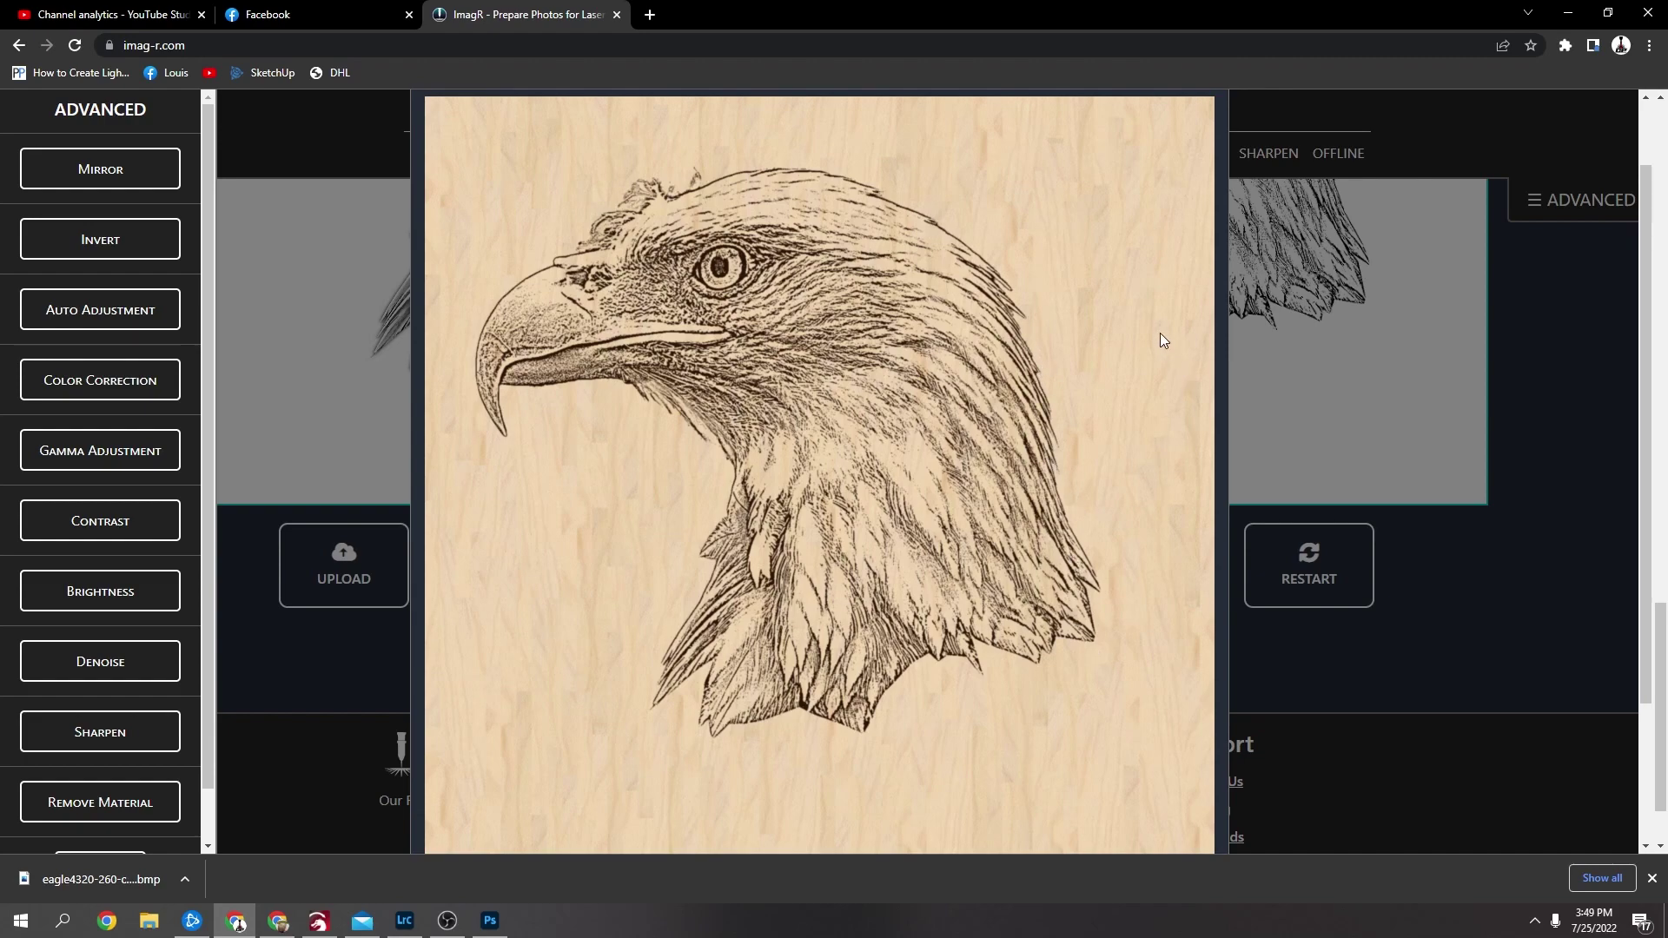
pyautogui.click(1405, 539)
pyautogui.scroll(3, 1251, 617)
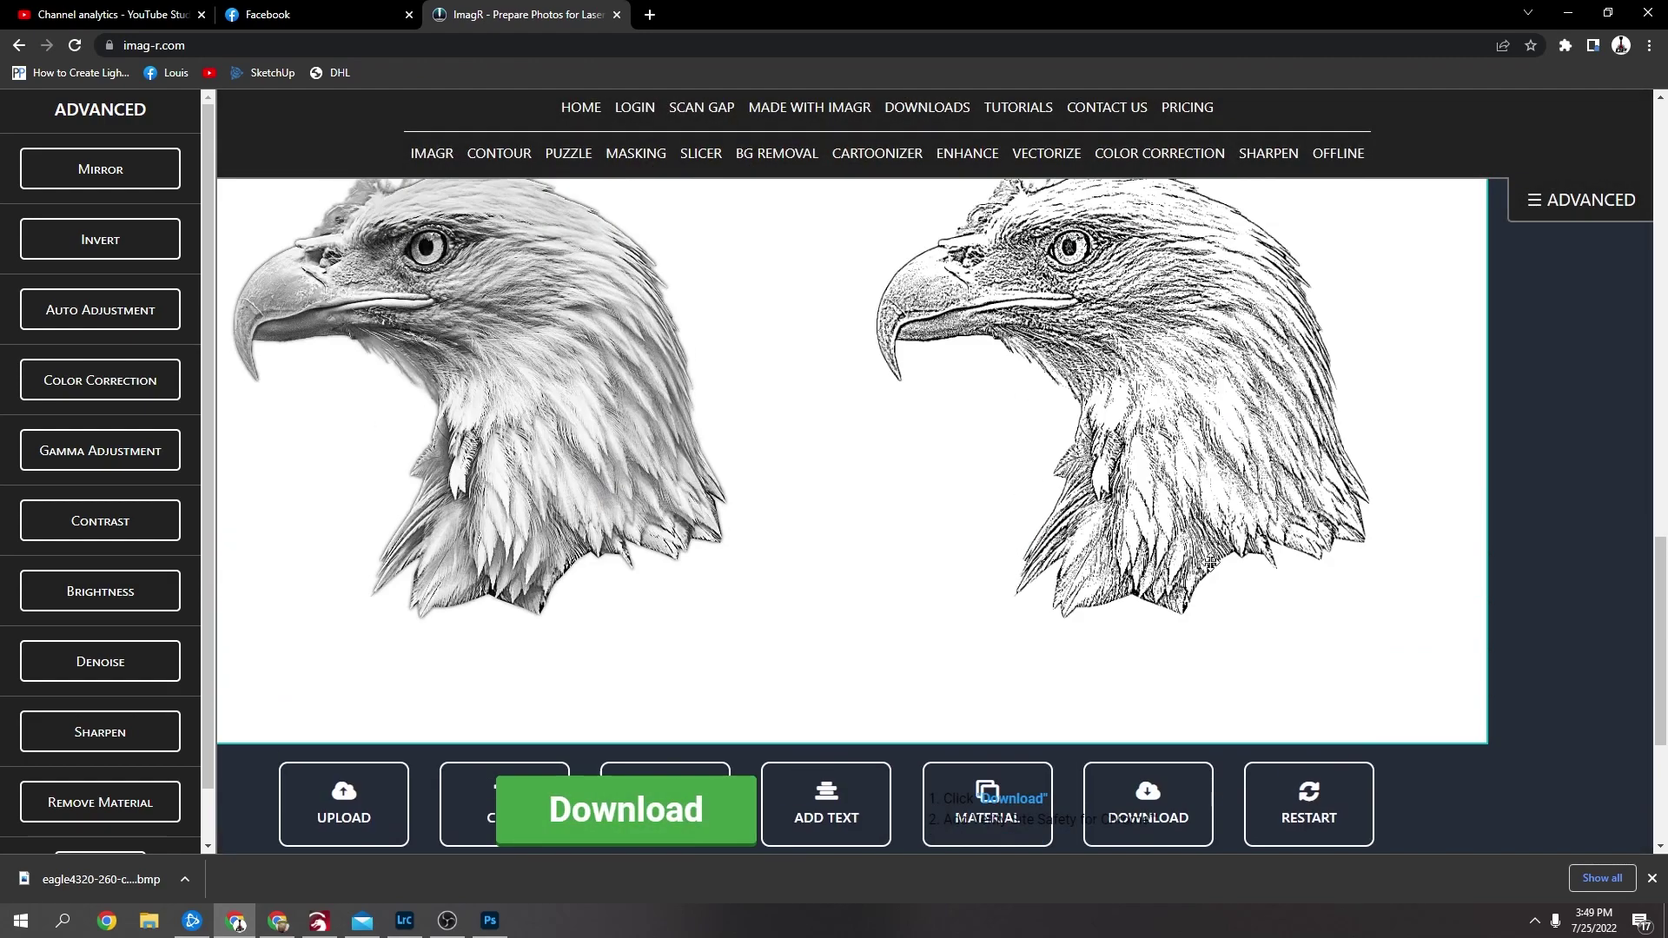
pyautogui.scroll(2, 1169, 357)
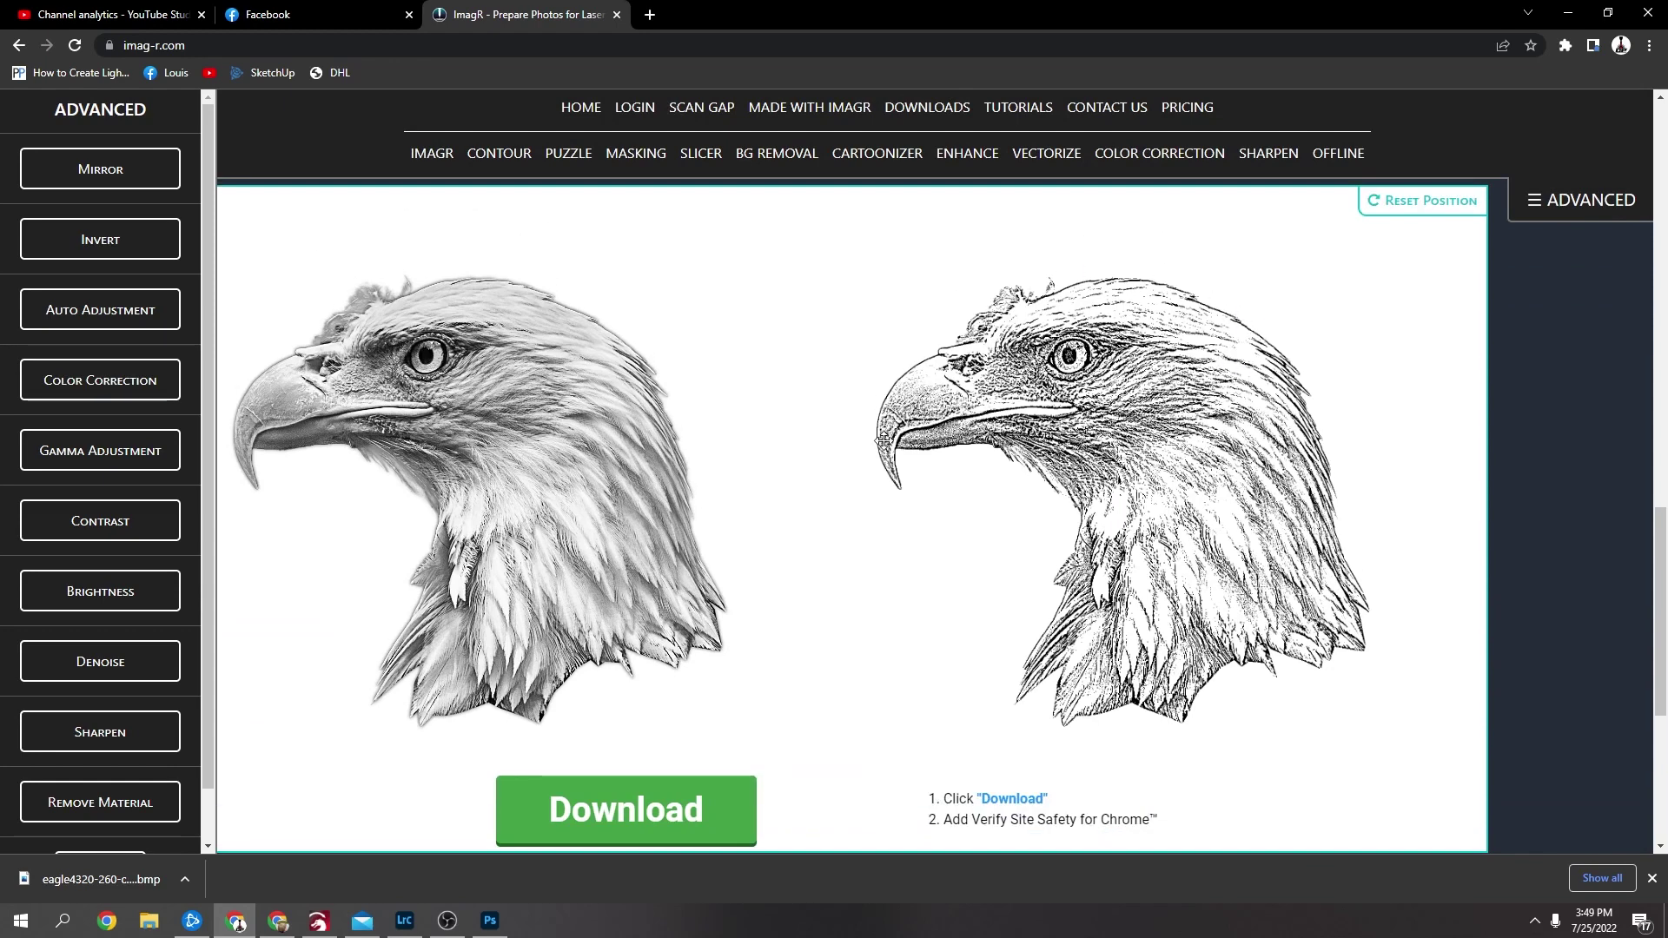